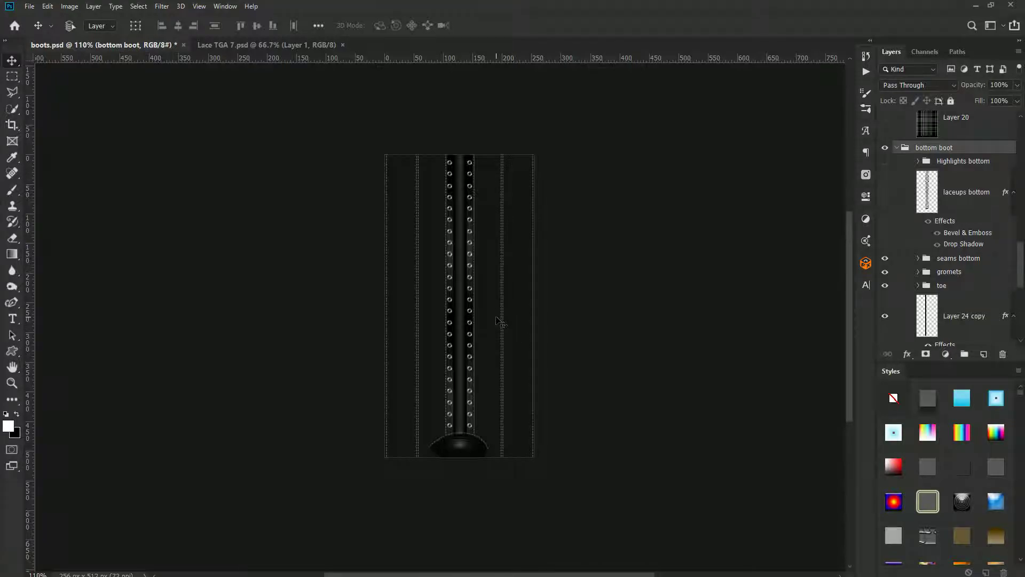
# Show the laceups bottom layer to examine how the lacing runs through the gromets, and hide it again
pyautogui.scroll(2, 499, 321)
pyautogui.scroll(2, 498, 321)
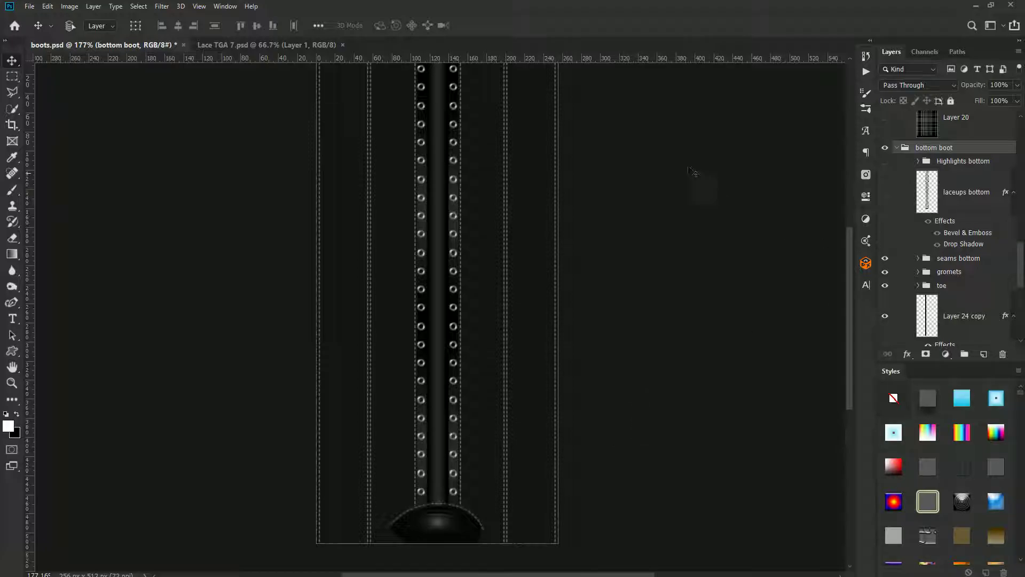
pyautogui.hotkey('ctrl', 'r')
pyautogui.moveTo(610, 140)
pyautogui.mouseDown()
pyautogui.moveTo(625, 286)
pyautogui.moveTo(618, 149)
pyautogui.mouseUp()
pyautogui.hotkey('ctrl', 'r')
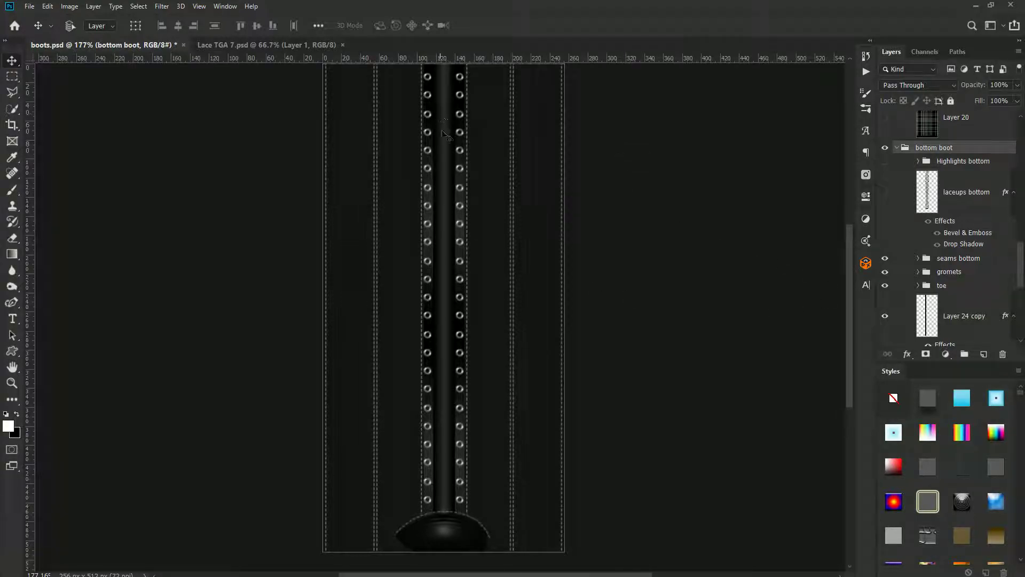
pyautogui.click(884, 192)
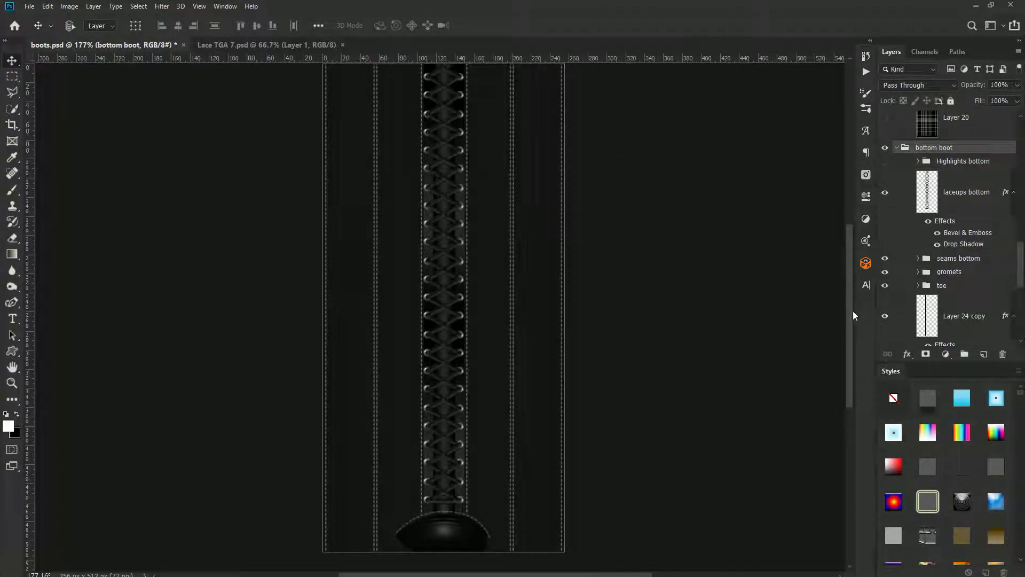
pyautogui.moveTo(850, 312); pyautogui.dragTo(852, 298)
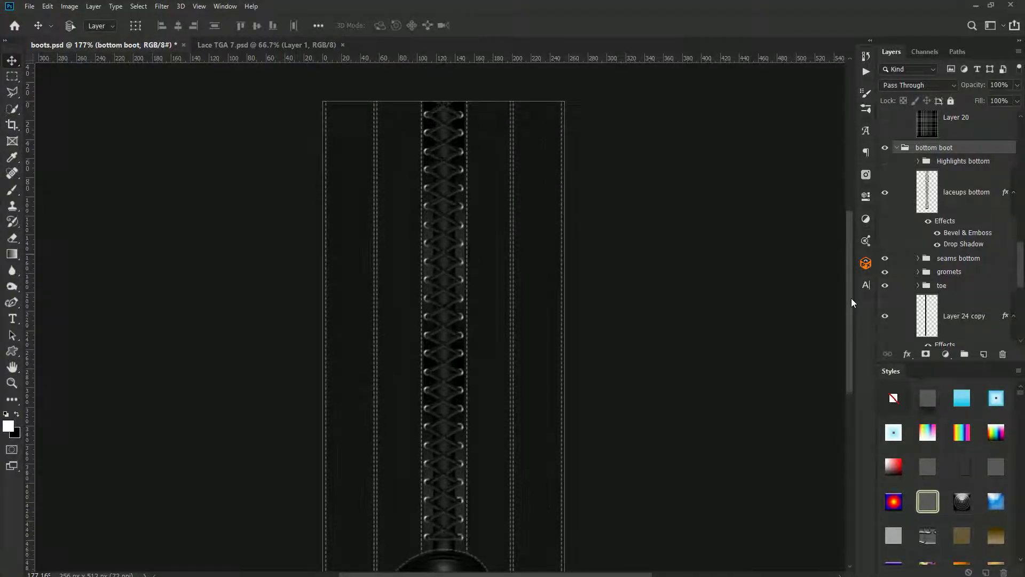
pyautogui.click(885, 193)
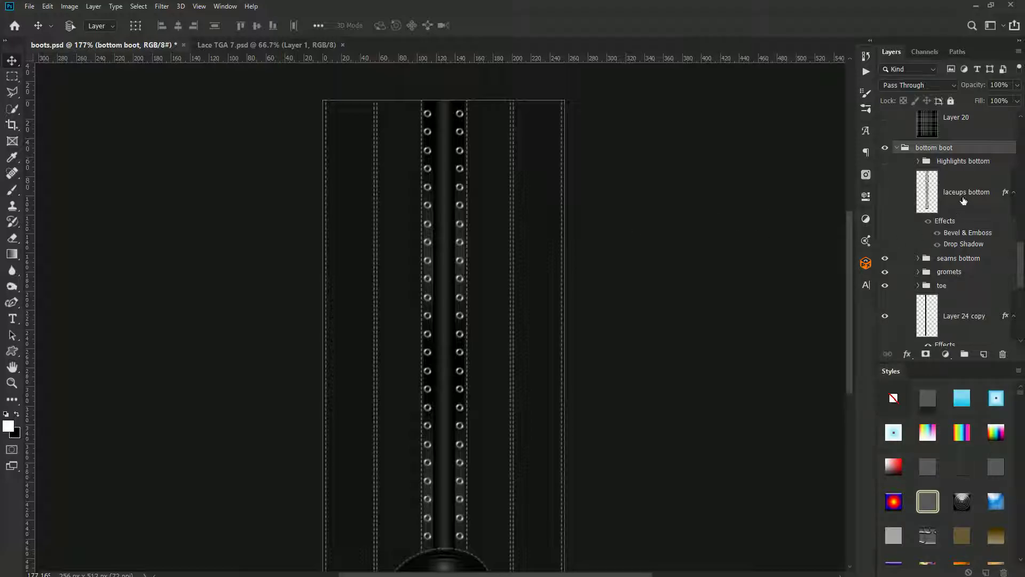
# Add a new empty layer directly above the laceups bottom layer and switch to the standard Pen Tool
pyautogui.click(983, 178)
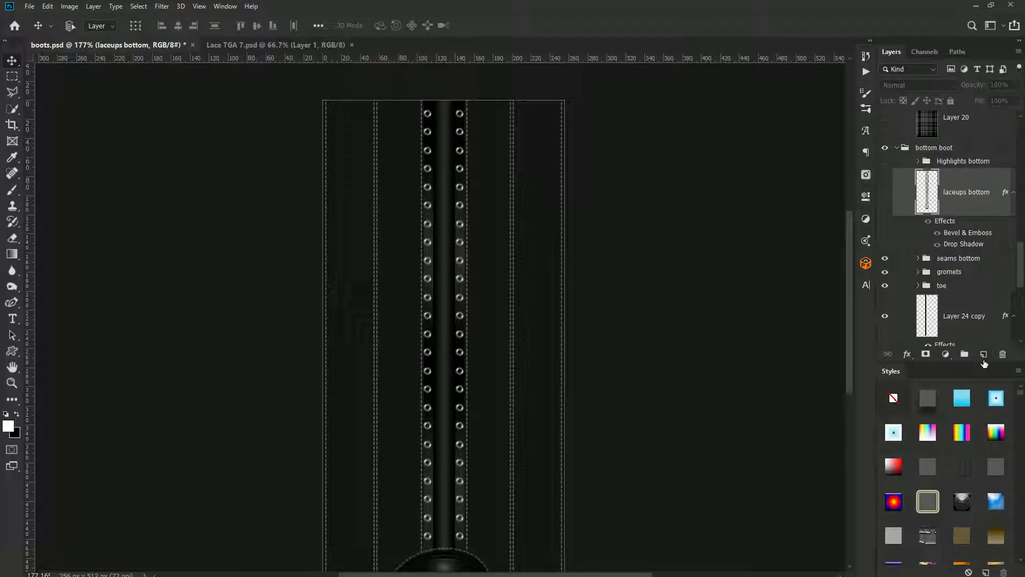
pyautogui.click(984, 355)
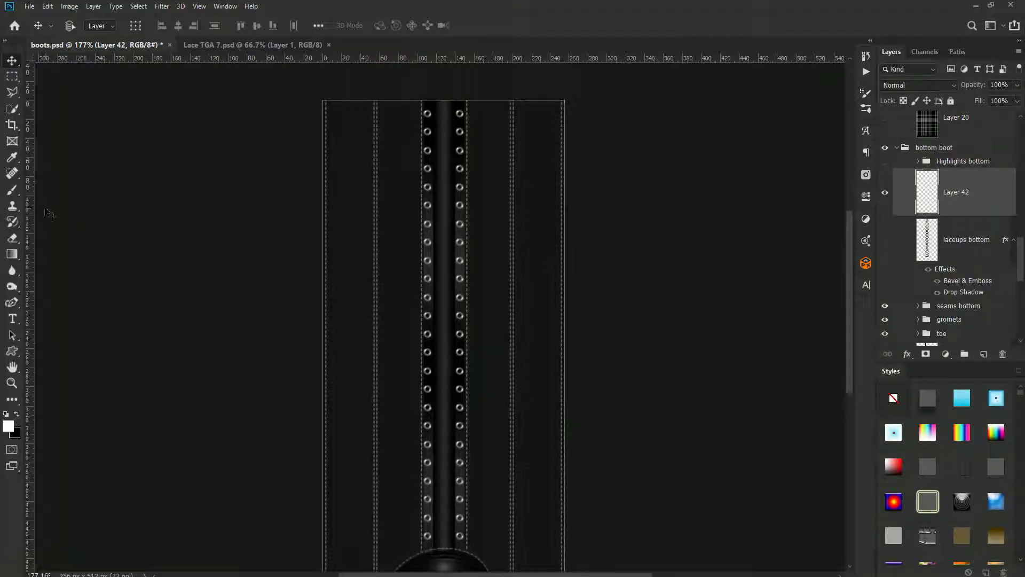
pyautogui.click(15, 300)
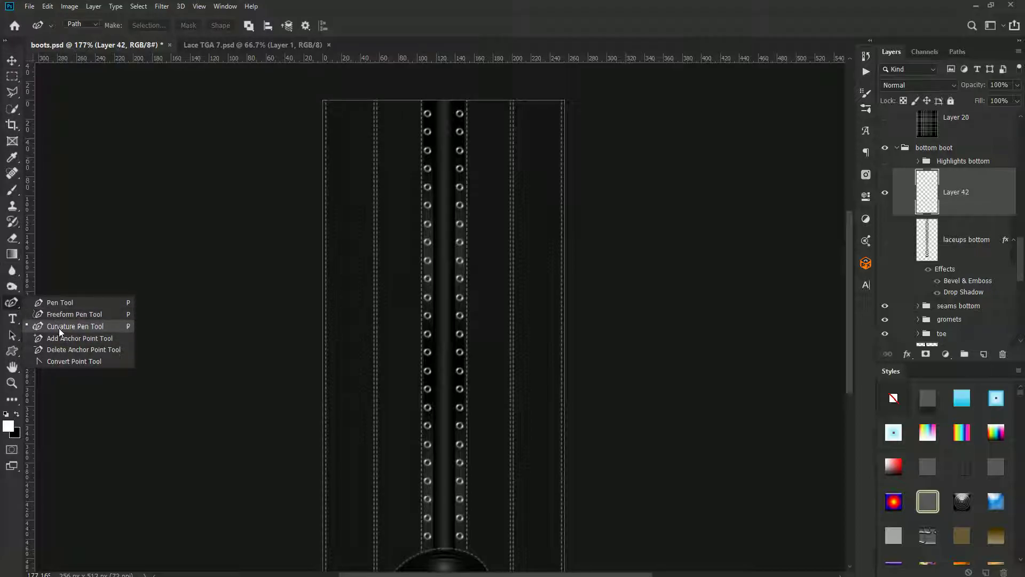
pyautogui.click(56, 302)
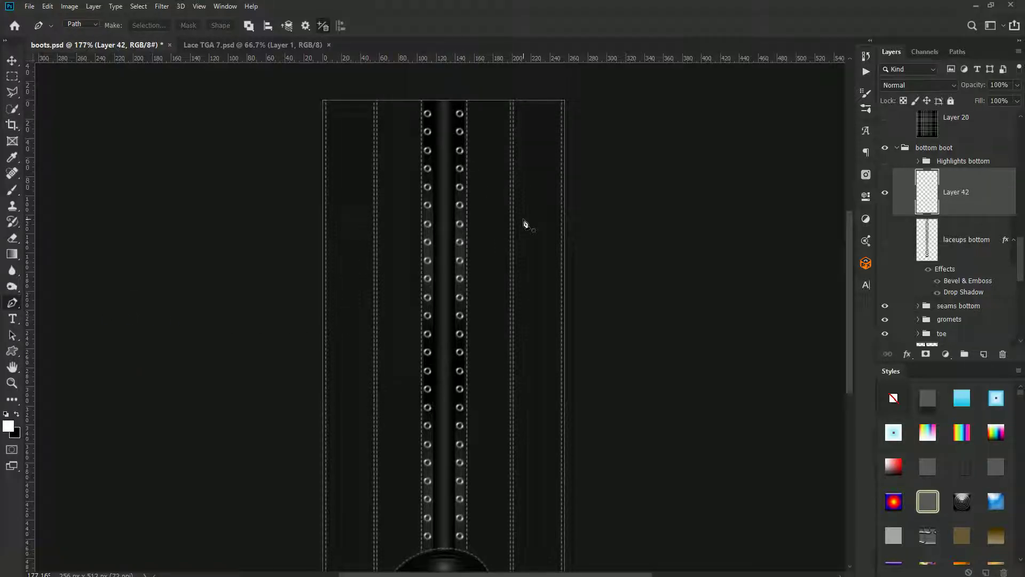
# Draw a zigzag path down the boot through alternating gromets, from the top left gromet to the bottom right one
pyautogui.click(428, 114)
pyautogui.click(460, 131)
pyautogui.click(427, 151)
pyautogui.click(459, 169)
pyautogui.click(427, 187)
pyautogui.click(460, 205)
pyautogui.click(427, 223)
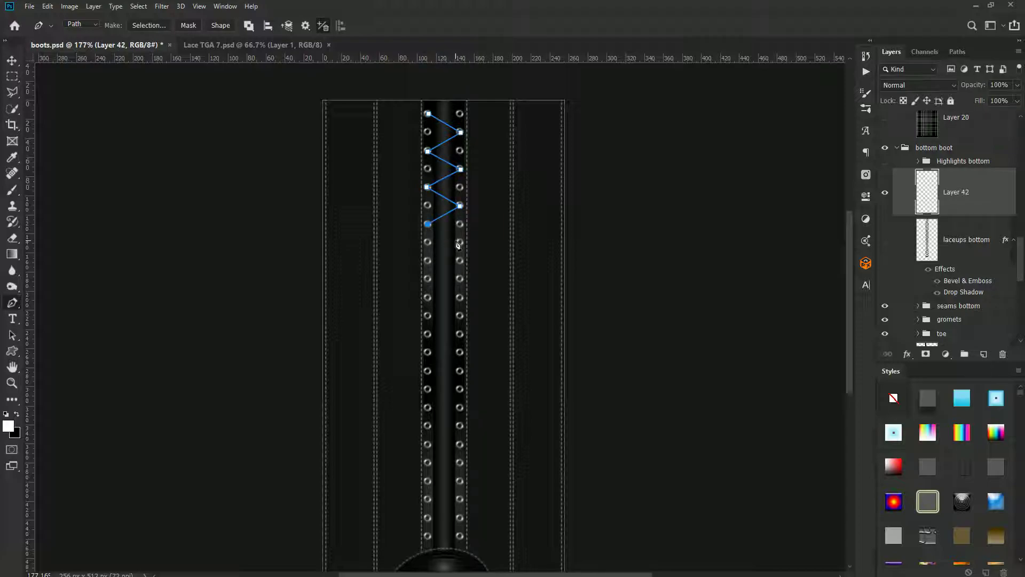
pyautogui.click(459, 242)
pyautogui.click(427, 261)
pyautogui.click(459, 279)
pyautogui.click(427, 297)
pyautogui.click(460, 315)
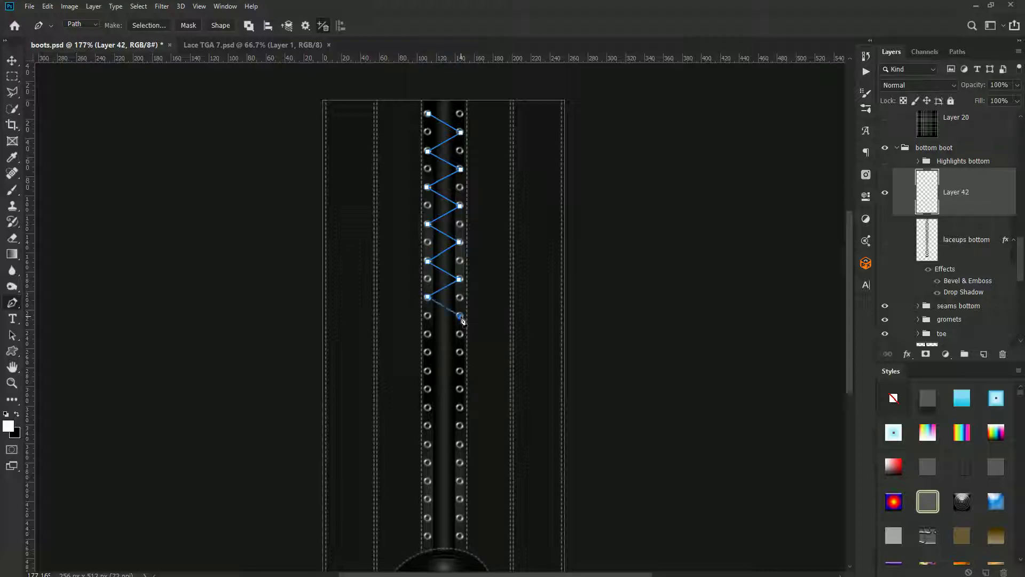
pyautogui.click(428, 334)
pyautogui.click(461, 352)
pyautogui.click(427, 371)
pyautogui.click(460, 390)
pyautogui.click(427, 408)
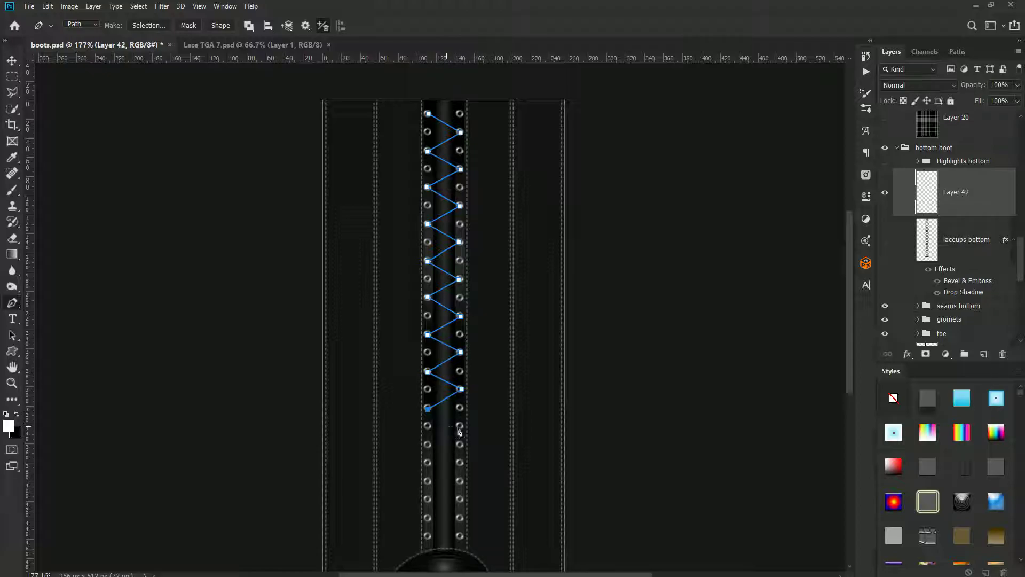
pyautogui.click(461, 426)
pyautogui.click(427, 444)
pyautogui.click(460, 463)
pyautogui.click(427, 483)
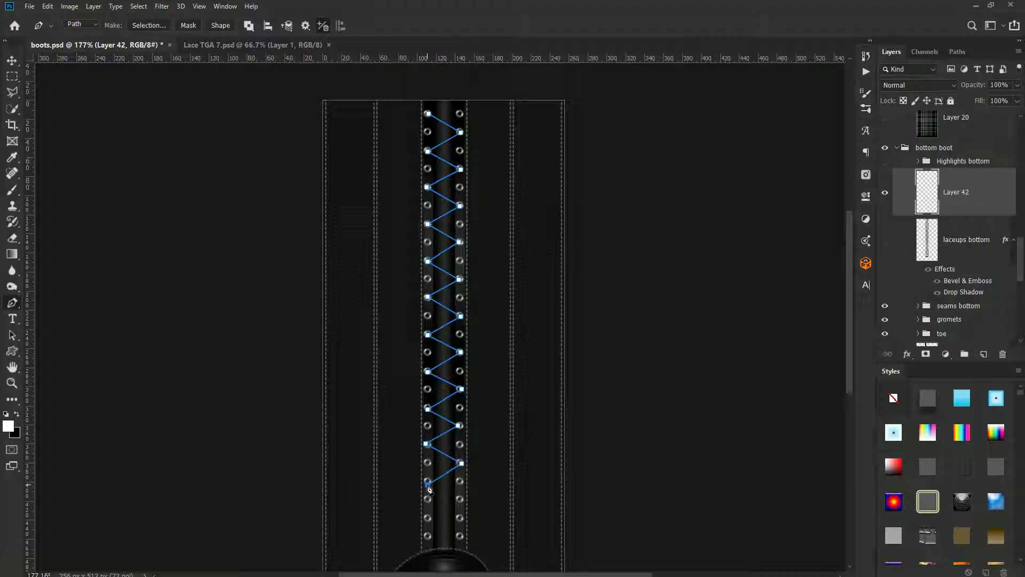
pyautogui.click(460, 501)
pyautogui.click(425, 517)
pyautogui.click(461, 535)
# Continue the path across to the bottom left gromet and zigzag back up through the unused gromets to the top right one
pyautogui.click(425, 536)
pyautogui.click(461, 518)
pyautogui.click(427, 499)
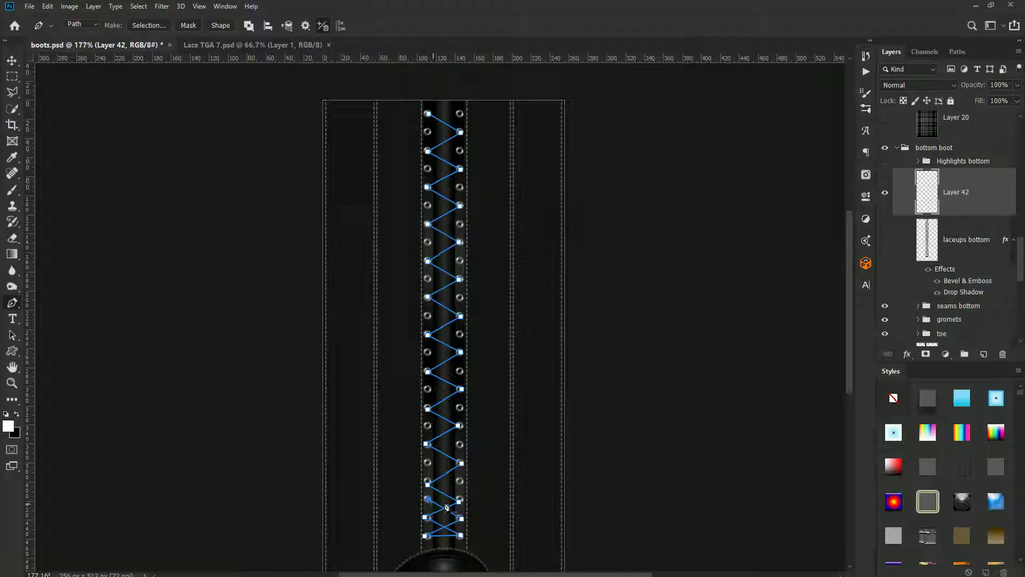
pyautogui.click(460, 480)
pyautogui.click(428, 462)
pyautogui.click(461, 443)
pyautogui.click(428, 426)
pyautogui.click(460, 408)
pyautogui.click(428, 389)
pyautogui.click(460, 371)
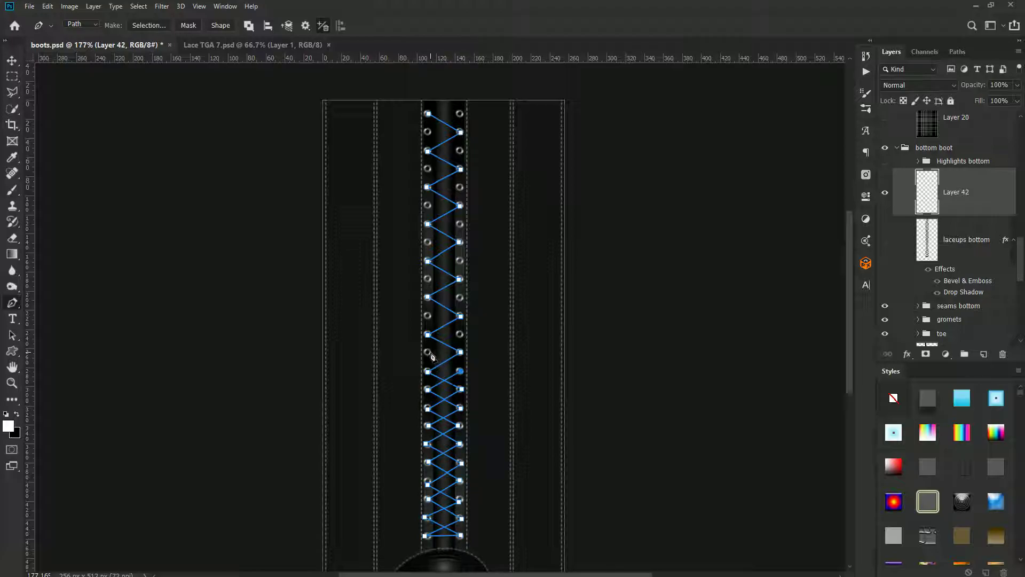
pyautogui.click(428, 352)
pyautogui.click(460, 334)
pyautogui.click(427, 315)
pyautogui.click(461, 297)
pyautogui.click(428, 279)
pyautogui.click(461, 261)
pyautogui.click(428, 242)
pyautogui.click(460, 223)
pyautogui.click(428, 205)
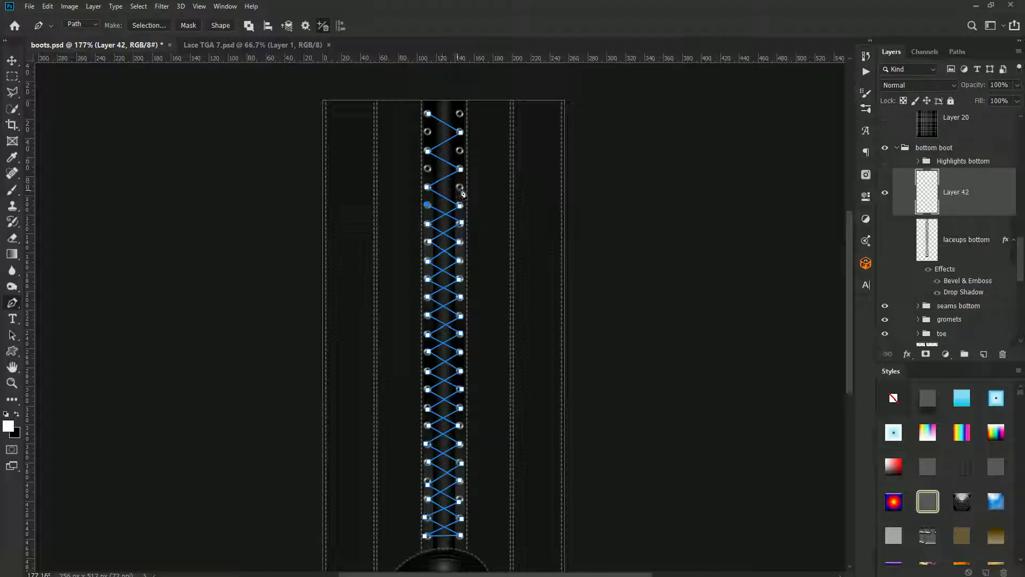
pyautogui.click(461, 187)
pyautogui.click(428, 170)
pyautogui.click(461, 151)
pyautogui.click(428, 131)
pyautogui.click(460, 114)
# Extend the lace path with two anchor points above the canvas edge and close it at the top left gromet
pyautogui.moveTo(652, 155); pyautogui.dragTo(657, 268)
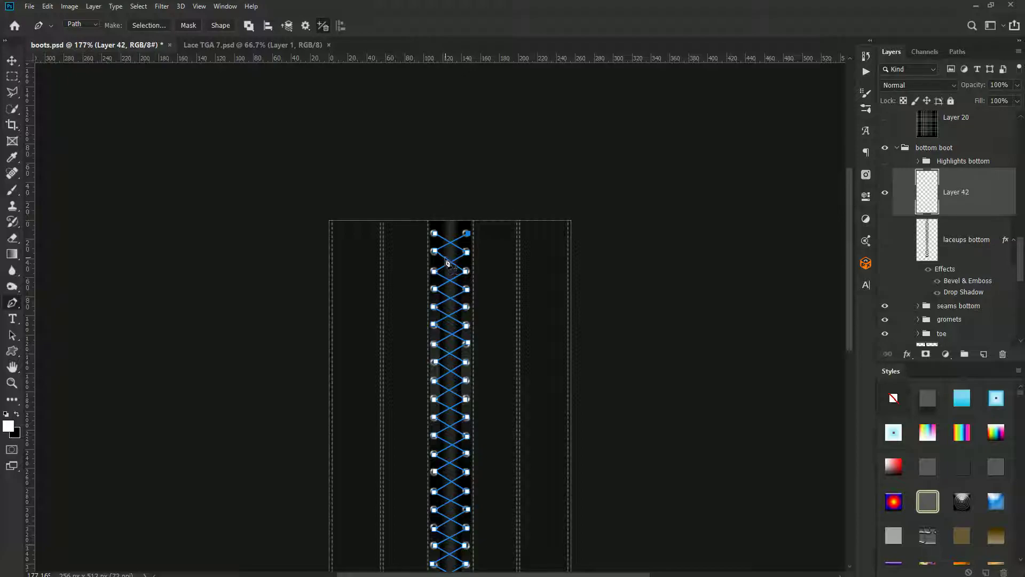
pyautogui.click(466, 306)
pyautogui.click(432, 205)
pyautogui.click(469, 204)
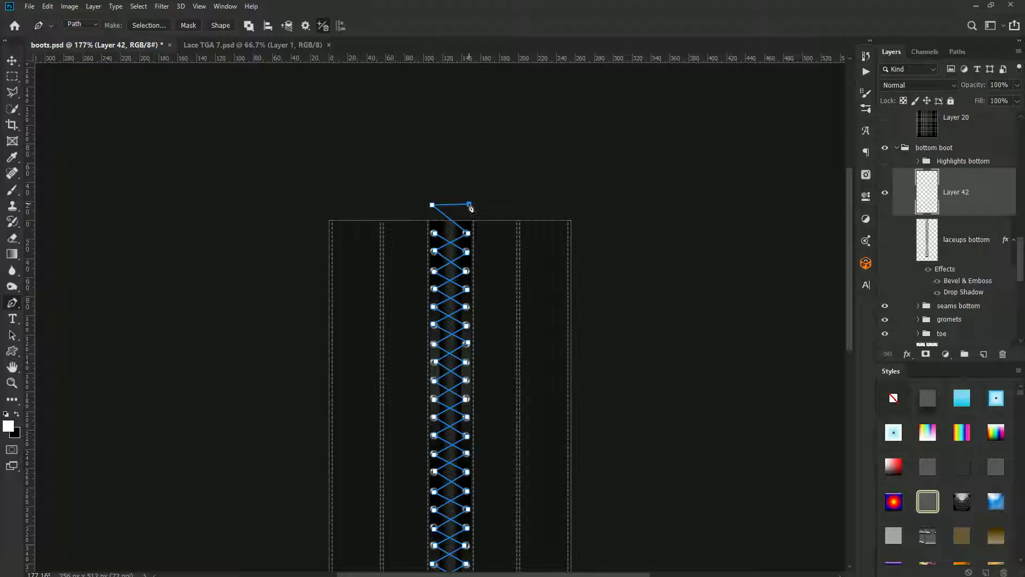
pyautogui.click(435, 234)
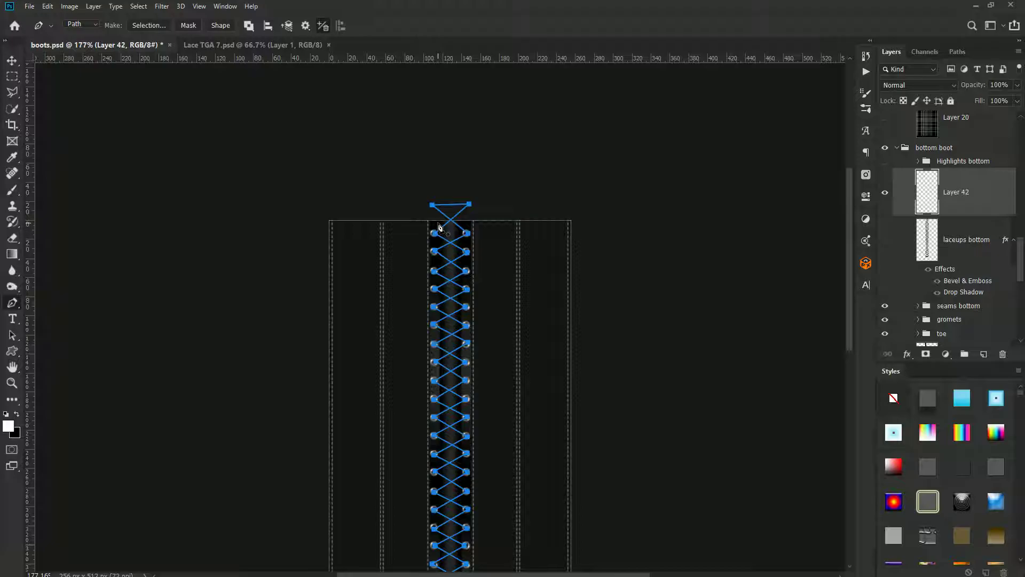
# Lower the two anchor points above the canvas and line them up with the left and right gromet columns
pyautogui.scroll(6, 465, 291)
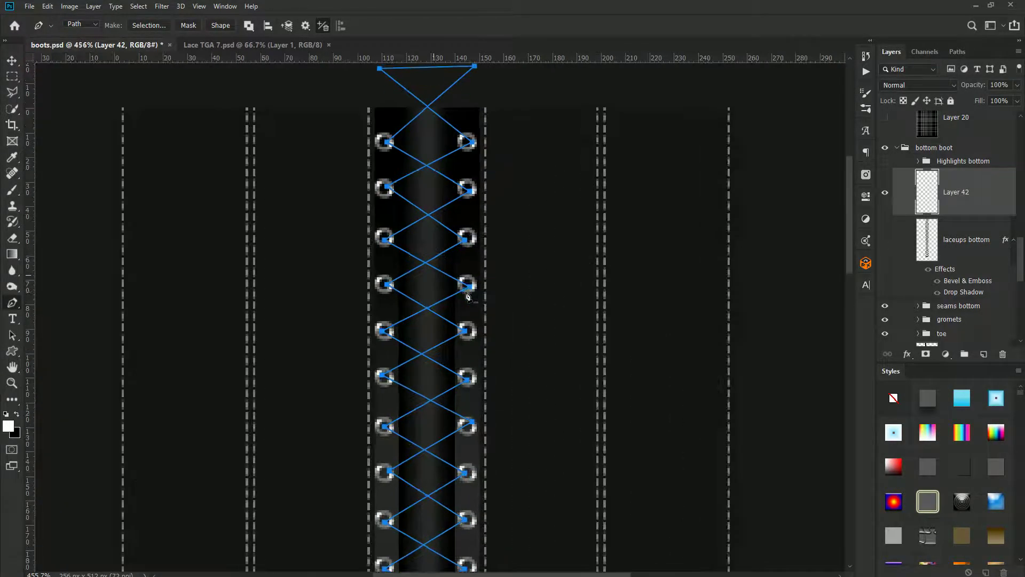
pyautogui.scroll(-1, 468, 296)
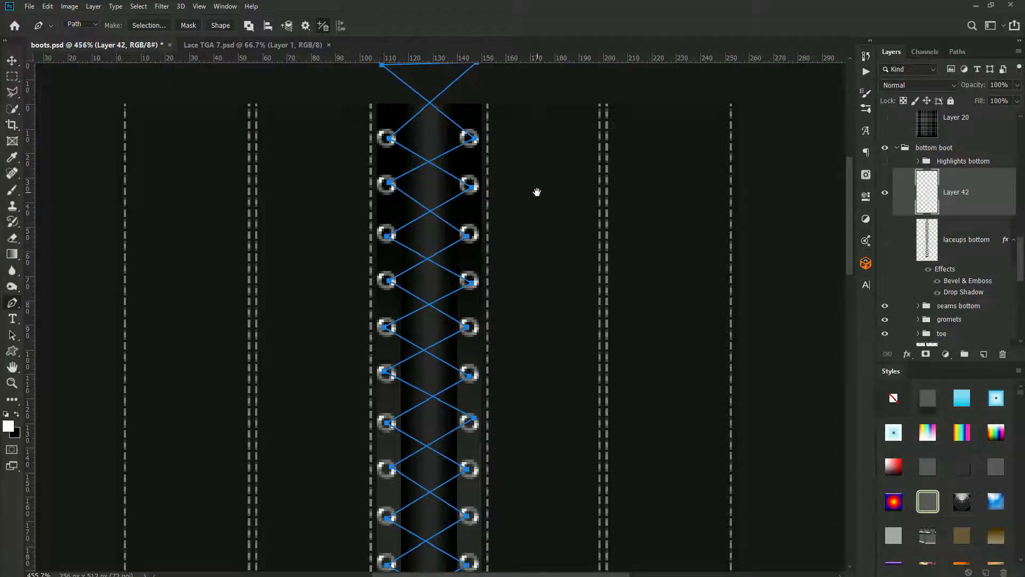
pyautogui.moveTo(536, 192); pyautogui.dragTo(538, 294)
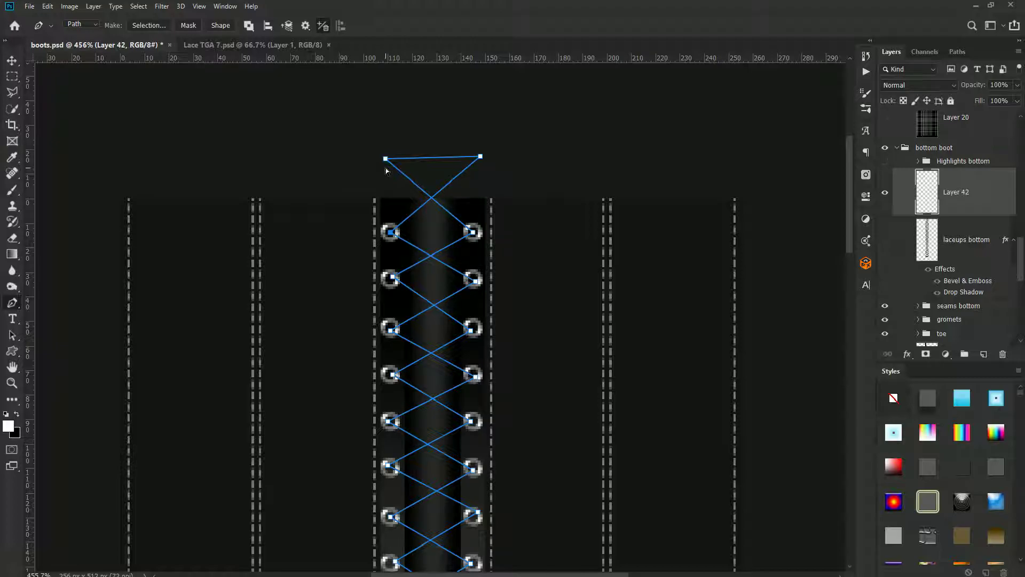
pyautogui.moveTo(386, 160); pyautogui.dragTo(391, 182)
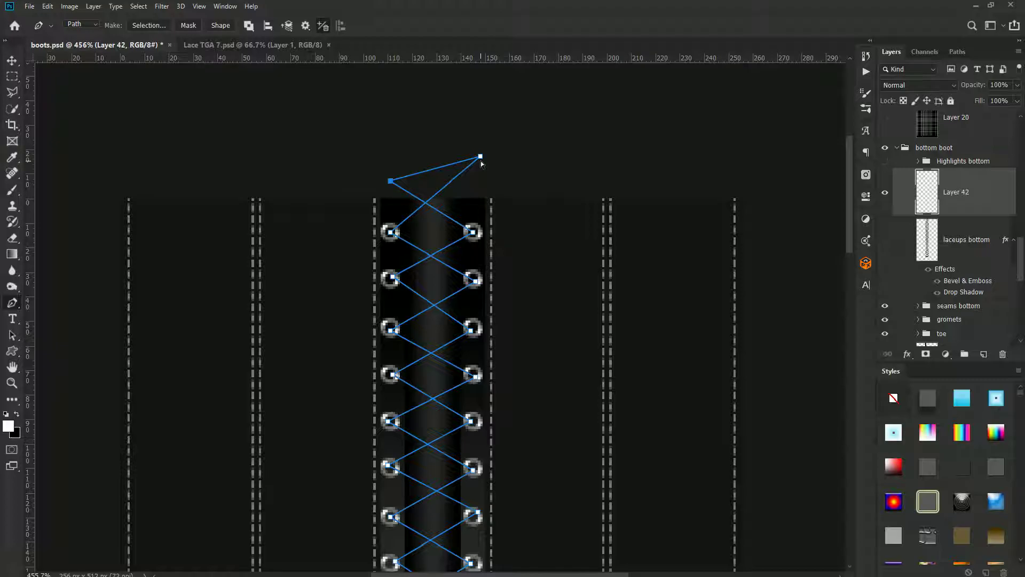
pyautogui.moveTo(481, 158); pyautogui.dragTo(476, 183)
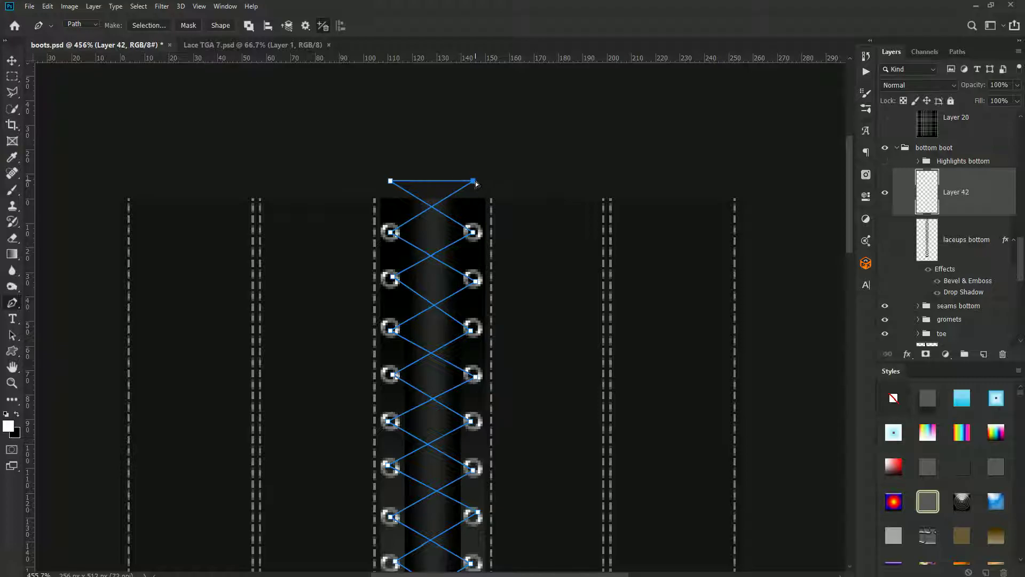
# Centre the lace path's anchor points on their gromets in the upper rows, from the second row to the seventh
pyautogui.moveTo(394, 278); pyautogui.dragTo(390, 280)
pyautogui.moveTo(477, 283); pyautogui.dragTo(473, 280)
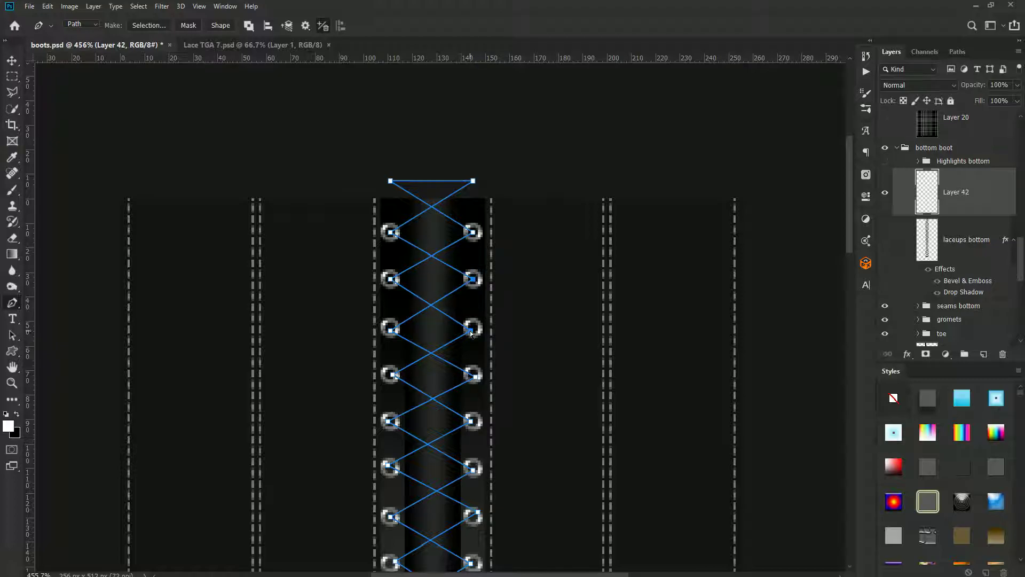
pyautogui.moveTo(472, 329); pyautogui.dragTo(472, 327)
pyautogui.moveTo(392, 331); pyautogui.dragTo(393, 330)
pyautogui.moveTo(392, 376); pyautogui.dragTo(390, 375)
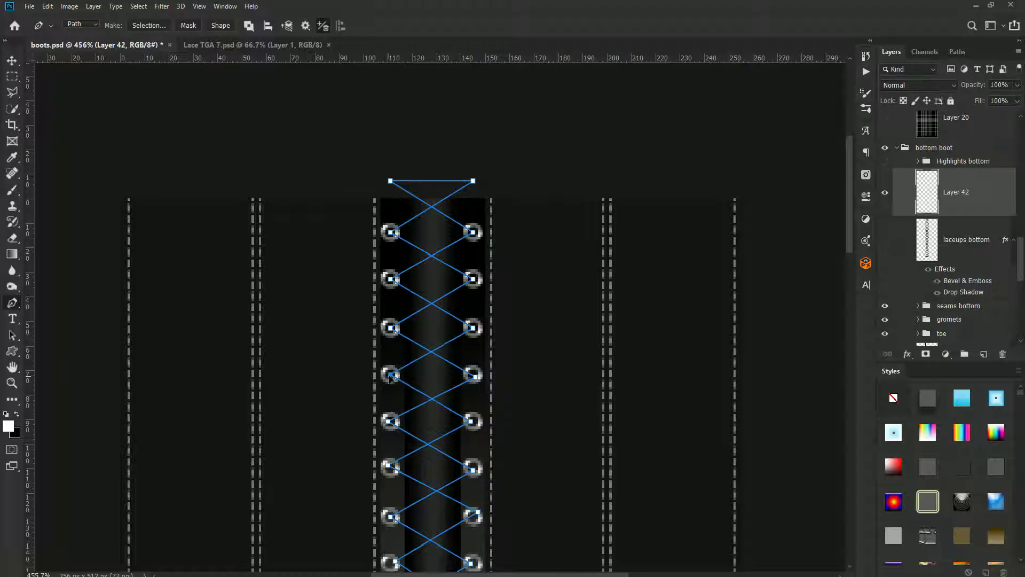
pyautogui.click(473, 376)
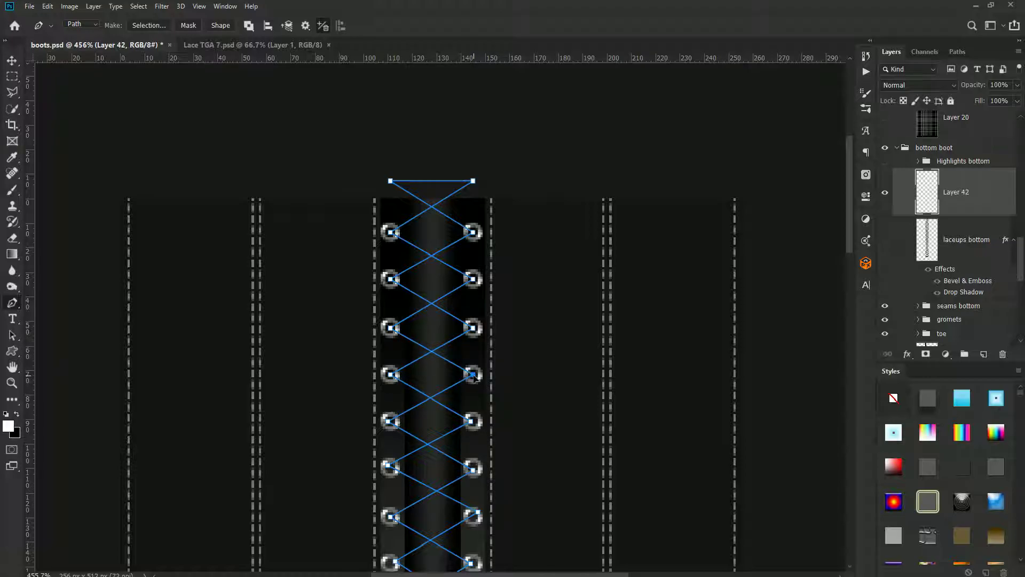
pyautogui.click(389, 423)
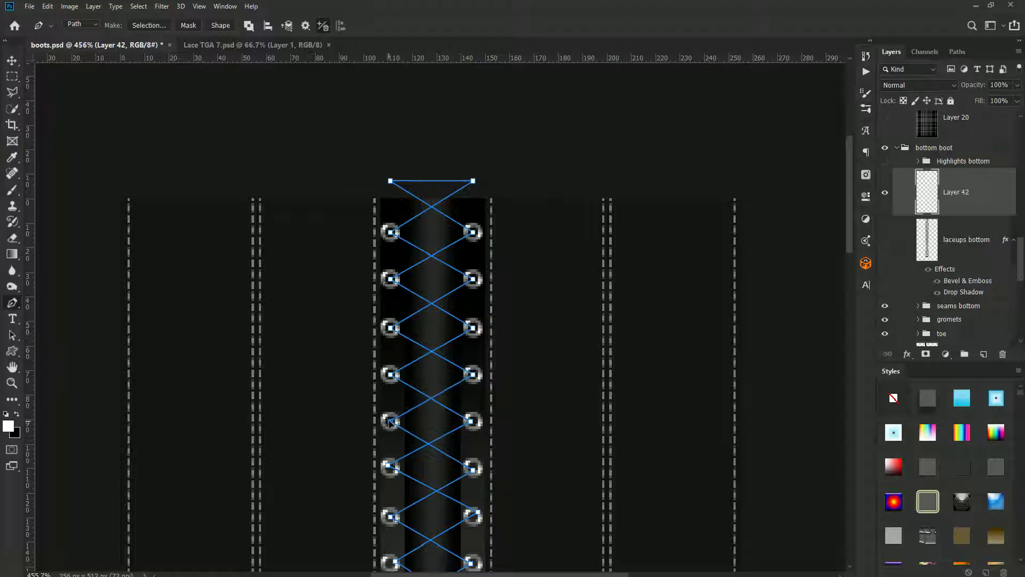
pyautogui.click(472, 423)
pyautogui.moveTo(475, 473); pyautogui.dragTo(474, 470)
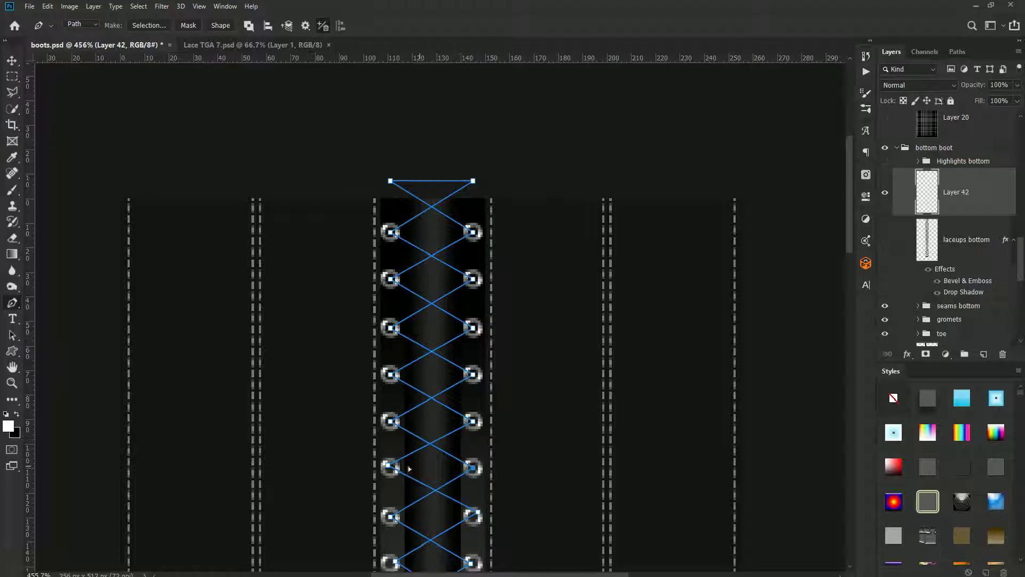
pyautogui.keyDown('ctrl'); pyautogui.click(388, 466); pyautogui.keyUp('ctrl')
pyautogui.moveTo(389, 469); pyautogui.dragTo(392, 472)
pyautogui.moveTo(476, 516); pyautogui.dragTo(473, 516)
pyautogui.click(478, 516)
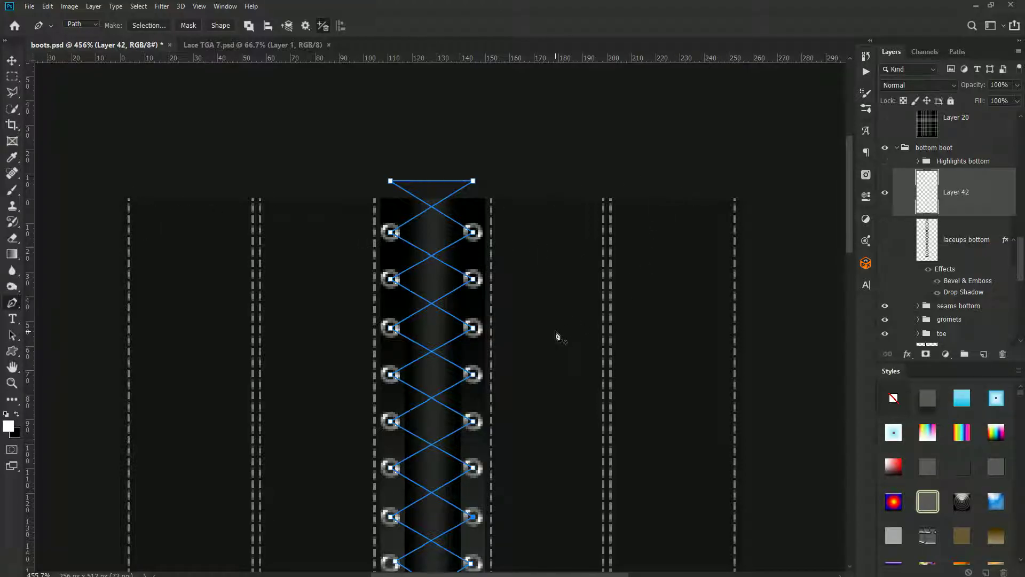
# Swap the foreground and background colours so that black is the foreground colour
pyautogui.rightClick(440, 235)
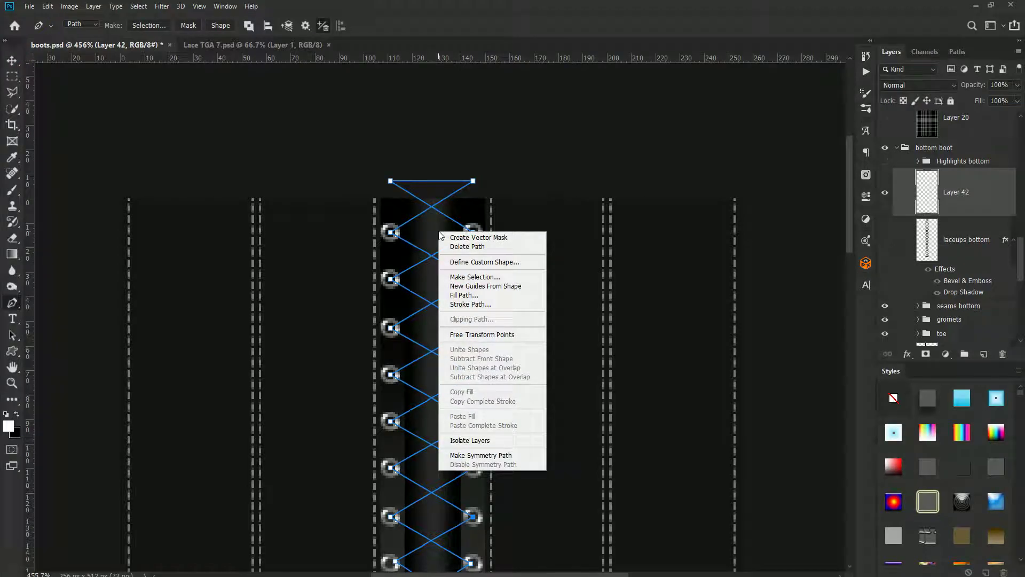
pyautogui.click(18, 415)
pyautogui.click(18, 415)
# Switch to the Brush tool, give it a hard edge and reduce its size to a thin lace width
pyautogui.click(12, 189)
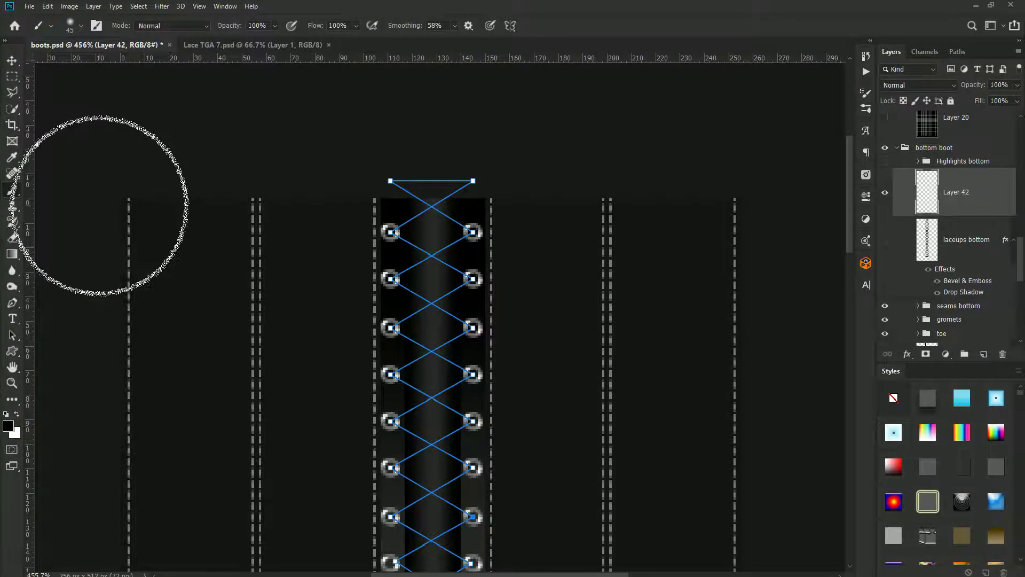
pyautogui.moveTo(401, 272)
pyautogui.mouseDown()
pyautogui.moveTo(425, 472)
pyautogui.moveTo(427, 379)
pyautogui.mouseUp()
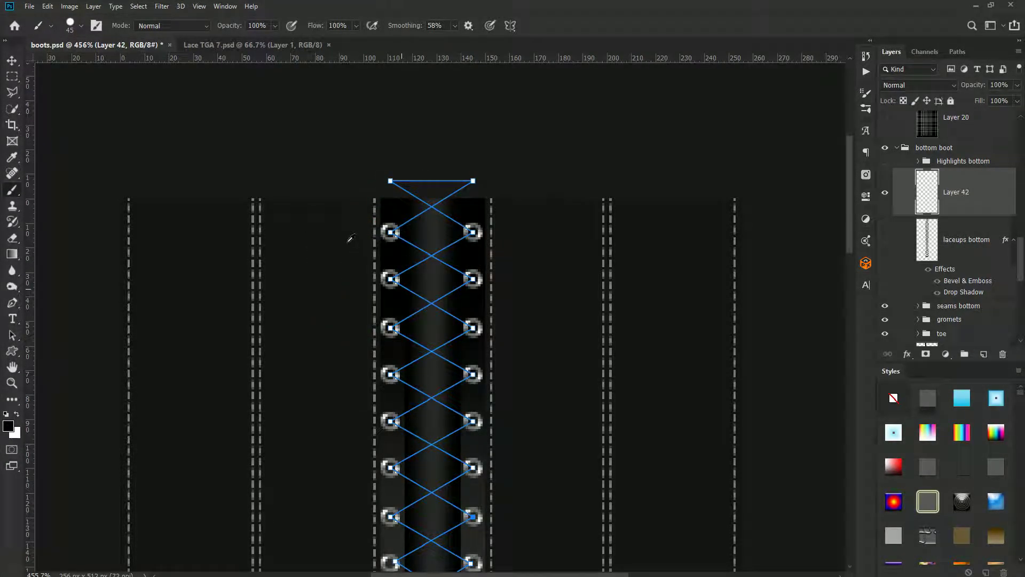
pyautogui.press('[')
pyautogui.press('[')
pyautogui.press('[')
pyautogui.press('[')
pyautogui.press('[')
pyautogui.press('[')
pyautogui.press('[')
pyautogui.press('[')
pyautogui.press('[')
pyautogui.press('[')
pyautogui.press('[')
pyautogui.press('[')
pyautogui.press('[')
# Stroke the criss-cross lace path with the black brush on Layer 42
pyautogui.click(20, 302)
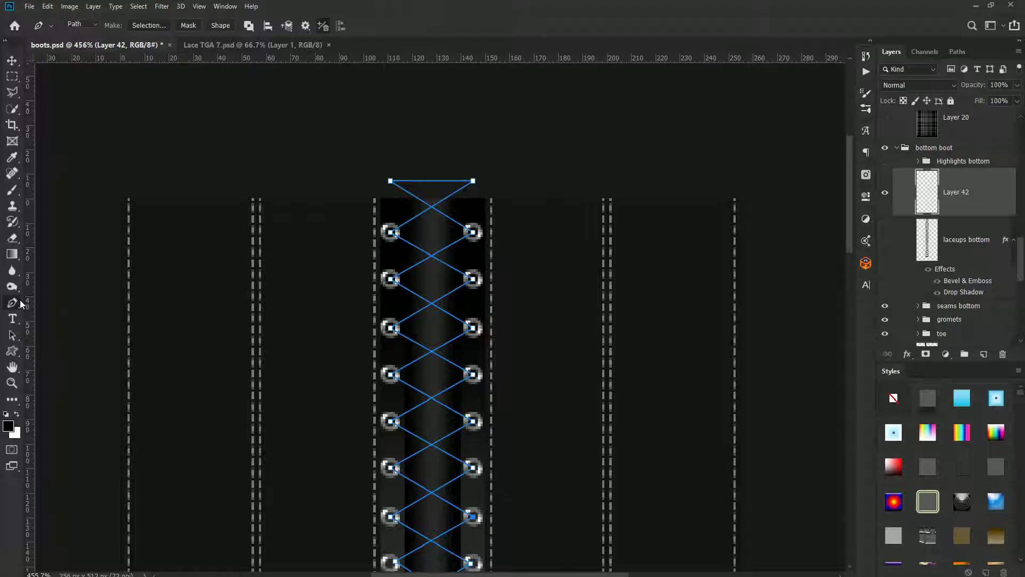
pyautogui.rightClick(466, 272)
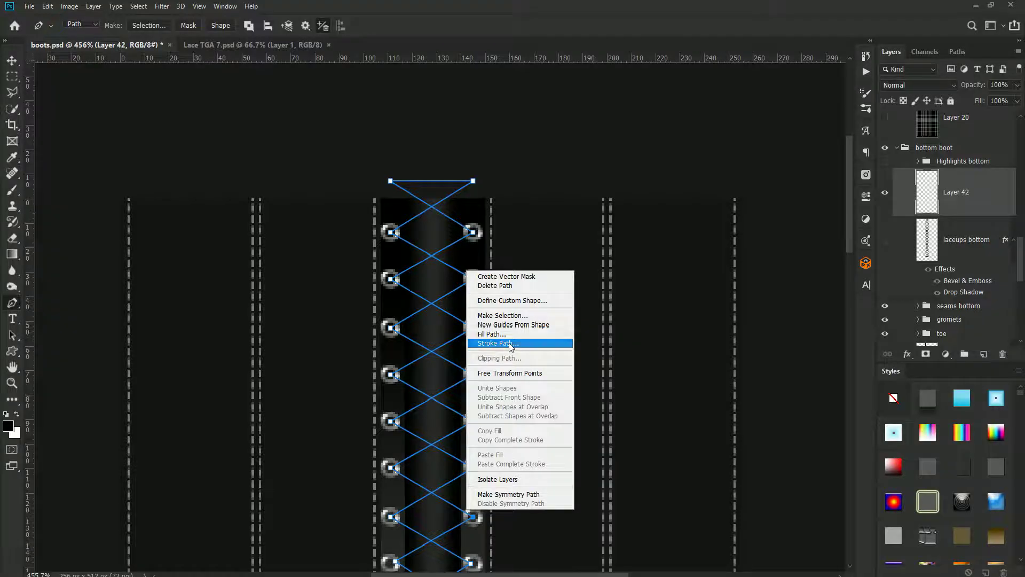
pyautogui.click(512, 343)
pyautogui.click(591, 184)
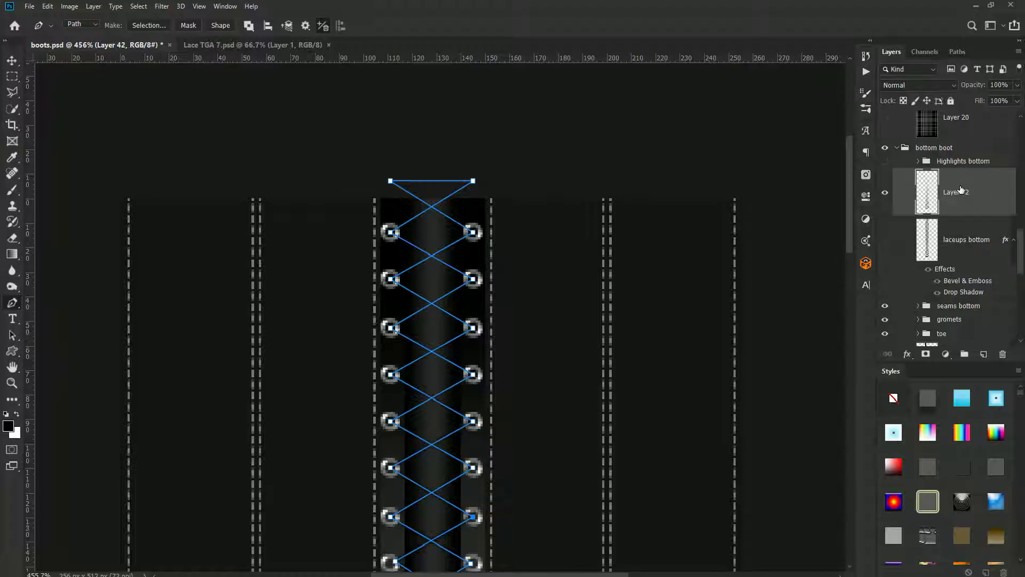
# Look through the layer stack from the bottom boot group up to the top boot layers and back to Layer 42
pyautogui.scroll(3, 961, 191)
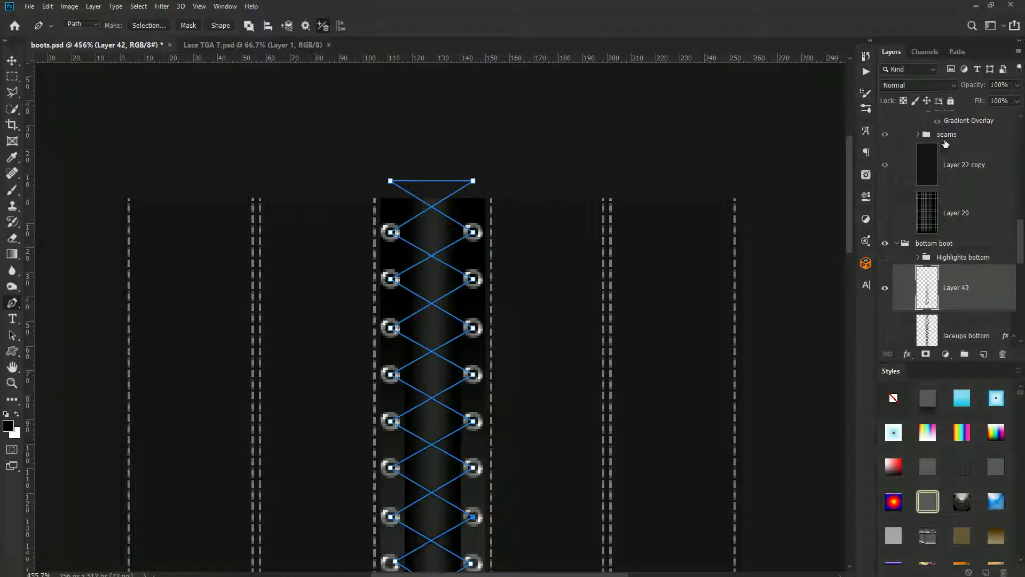
pyautogui.scroll(4, 971, 201)
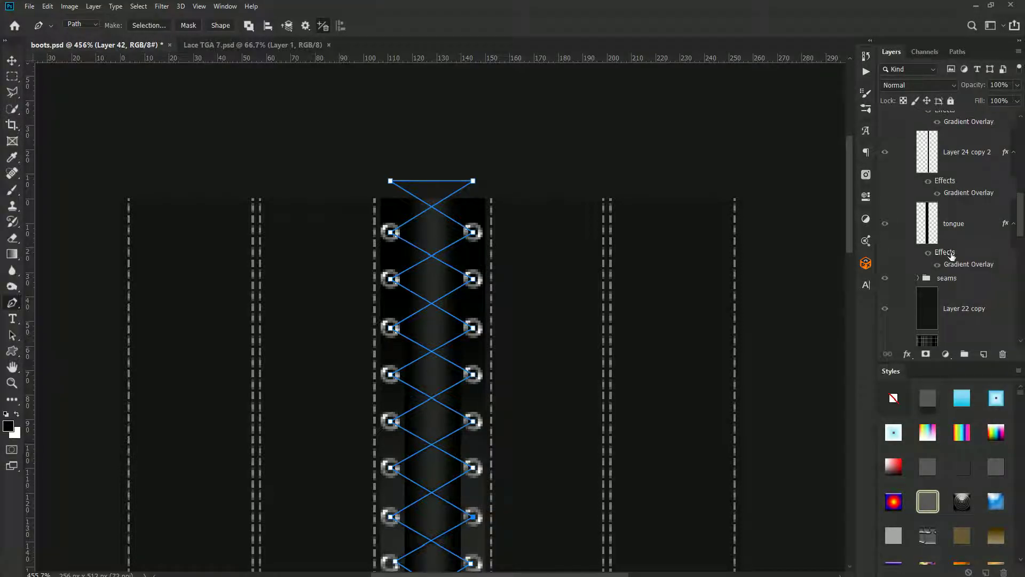
pyautogui.scroll(6, 950, 240)
pyautogui.scroll(-6, 951, 247)
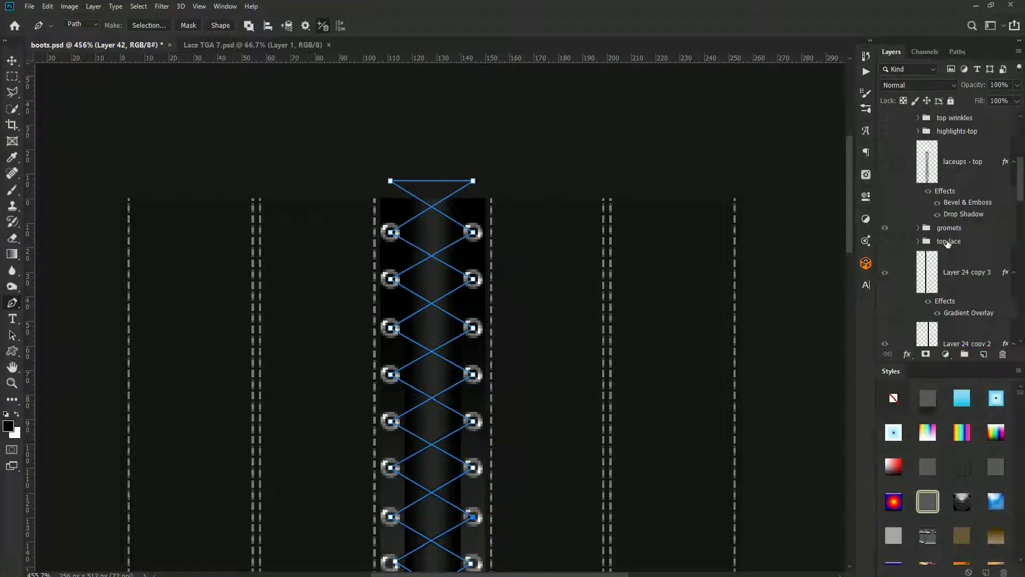
pyautogui.scroll(-4, 948, 243)
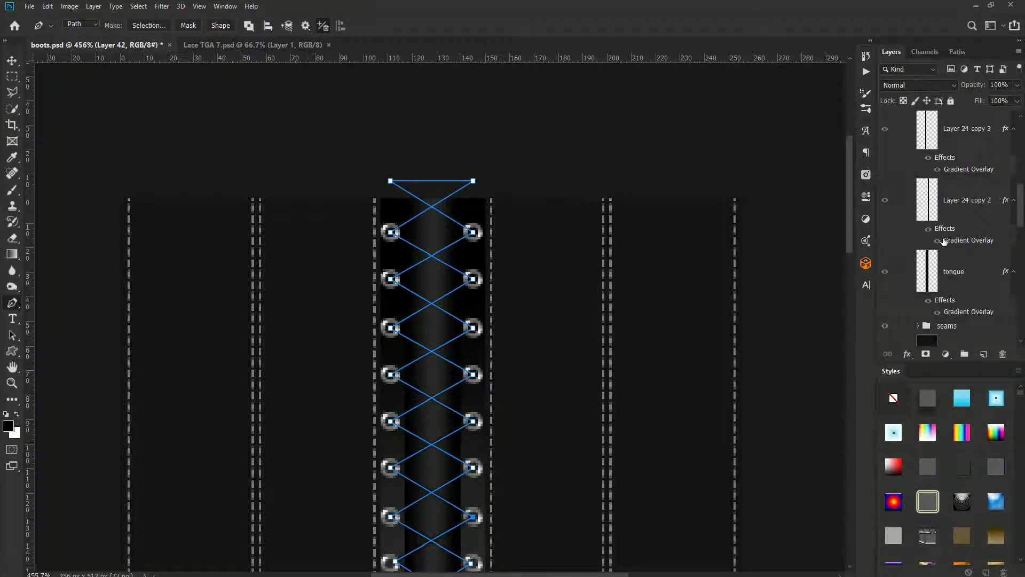
pyautogui.scroll(-4, 944, 242)
pyautogui.scroll(-3, 994, 327)
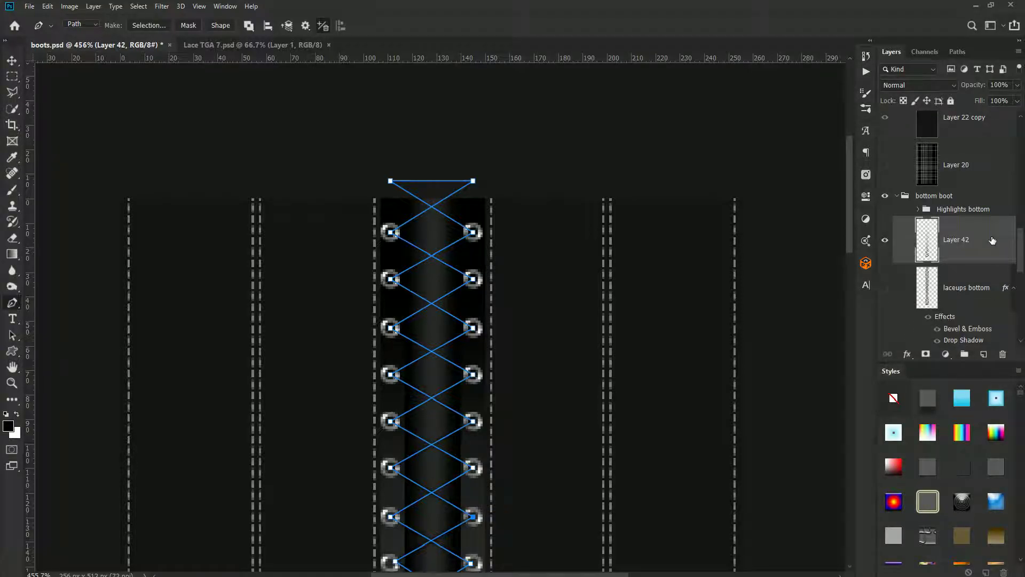
pyautogui.click(886, 210)
pyautogui.click(886, 212)
# Make sure Shape Dynamics is off in the brush settings for the 4 px hard round brush
pyautogui.click(12, 190)
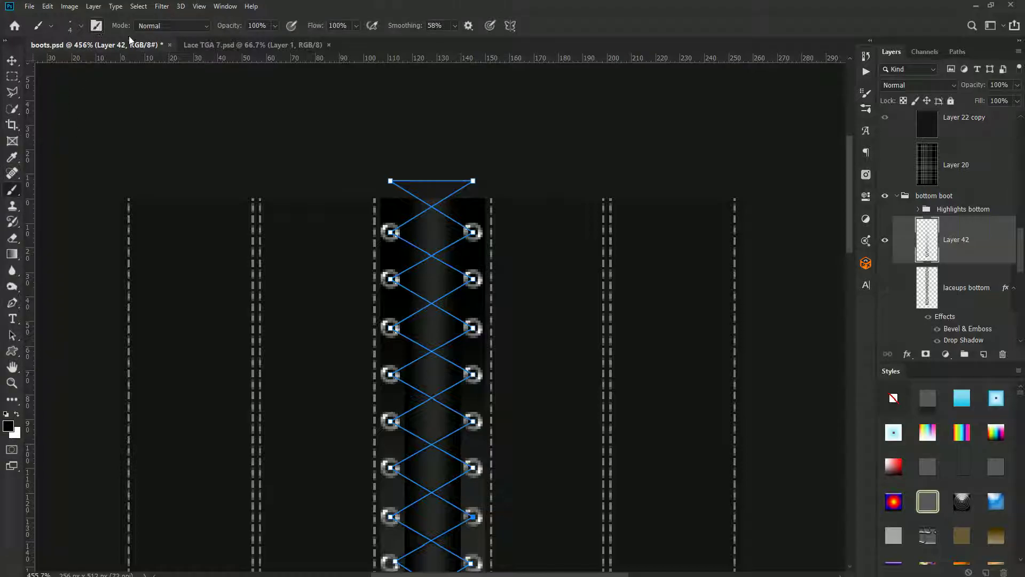
pyautogui.click(99, 23)
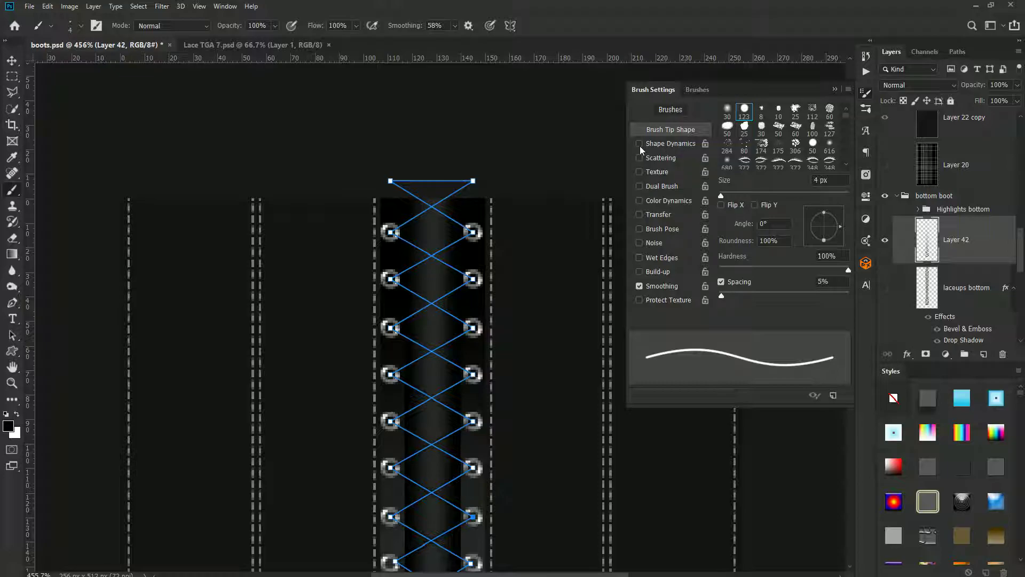
pyautogui.press('F5')
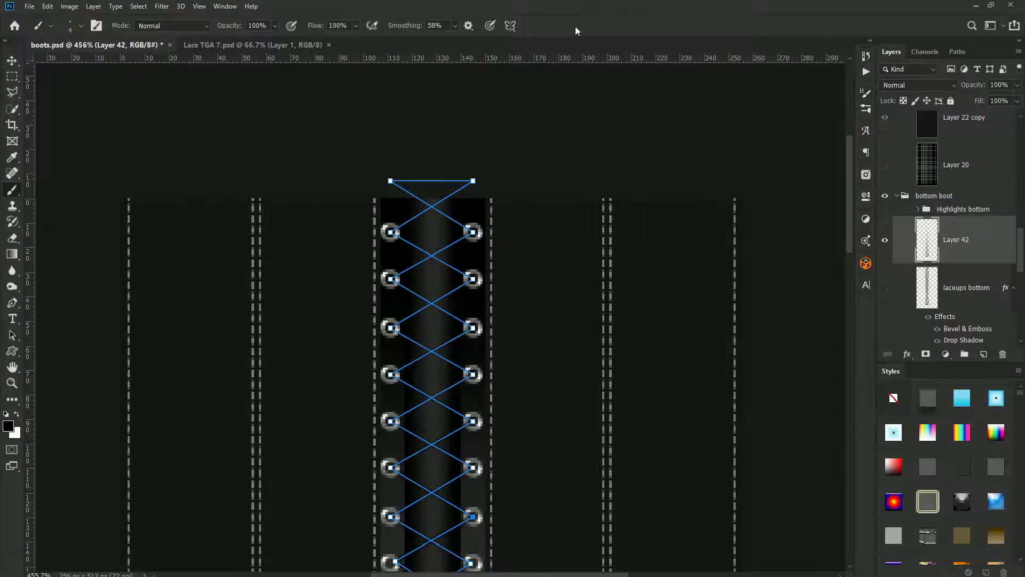
# Stroke the lace path two more times with the brush on Layer 42 to build up solid laces
pyautogui.click(12, 302)
pyautogui.rightClick(419, 301)
pyautogui.click(452, 386)
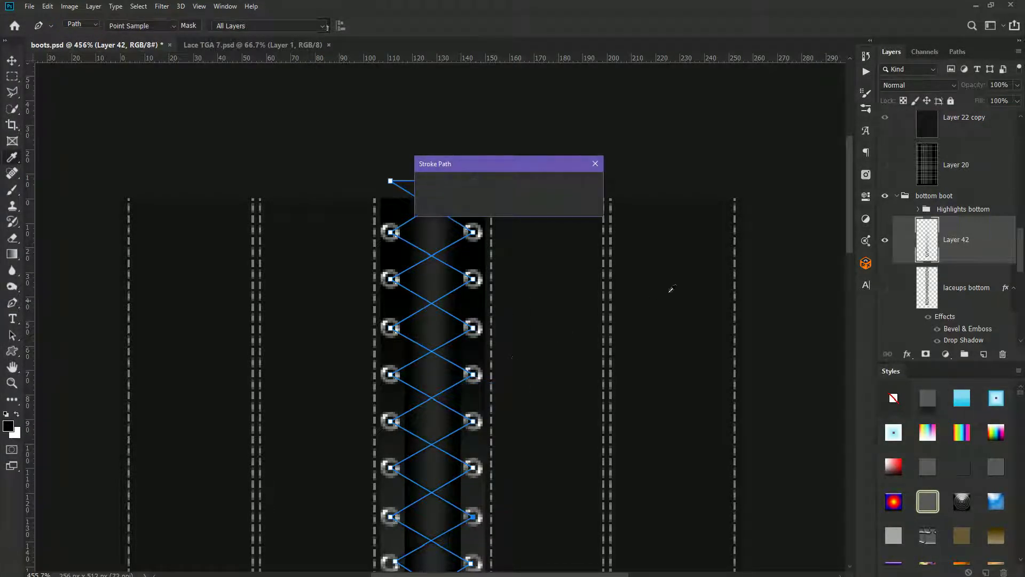
pyautogui.click(587, 184)
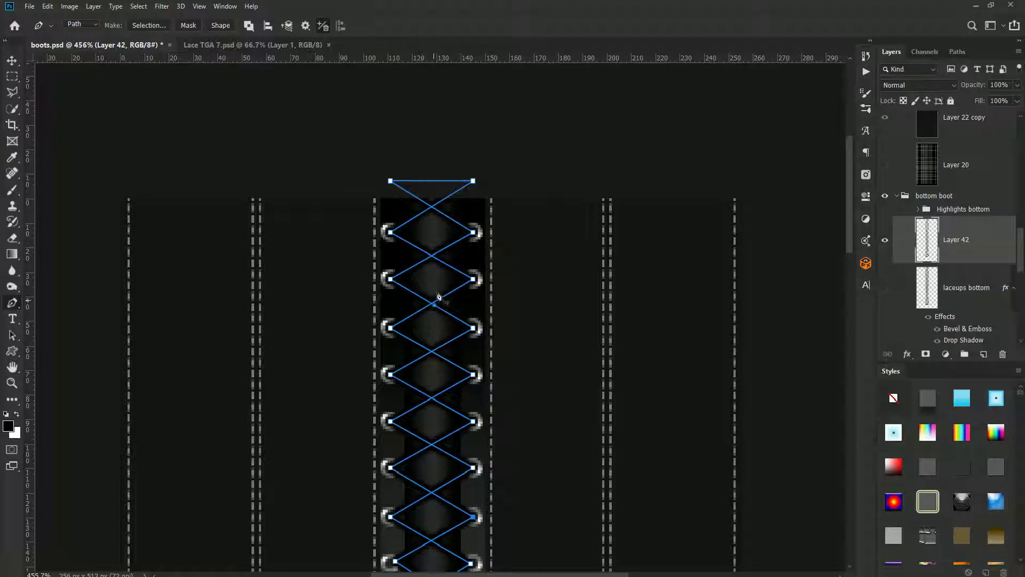
pyautogui.rightClick(441, 291)
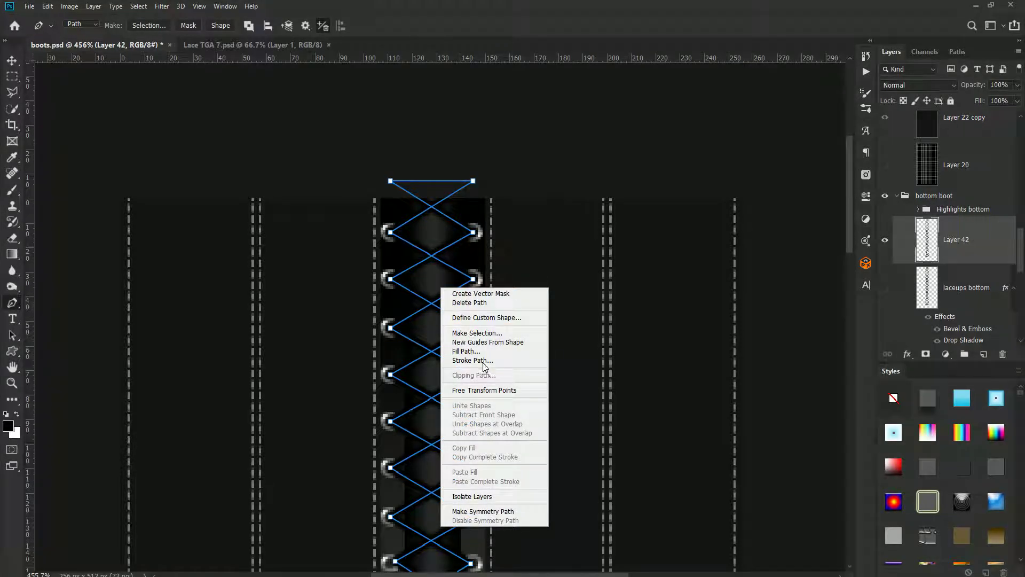
pyautogui.click(484, 362)
pyautogui.click(582, 188)
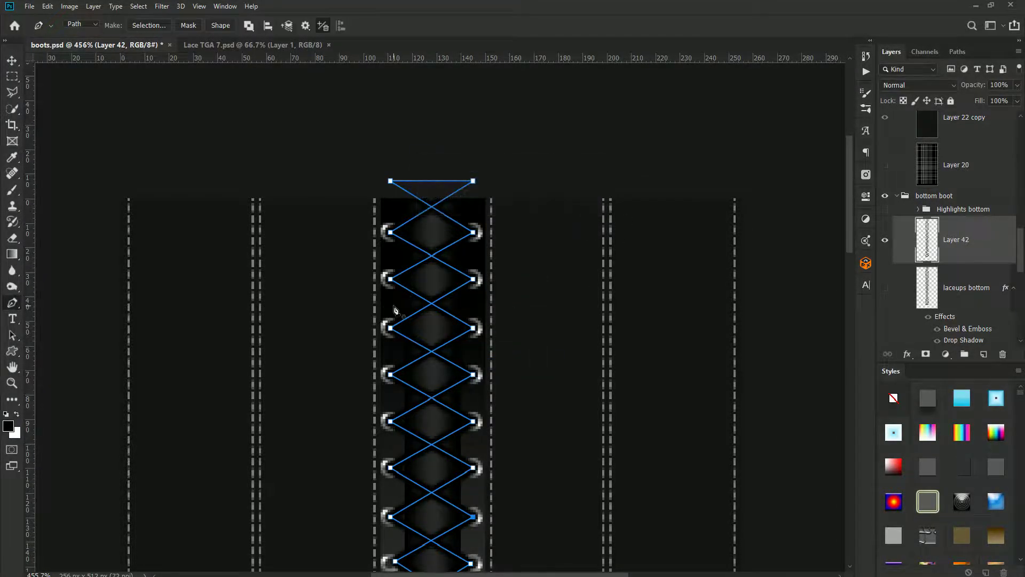
# Delete the lace path, leaving only the stroked laces on the layer
pyautogui.rightClick(437, 262)
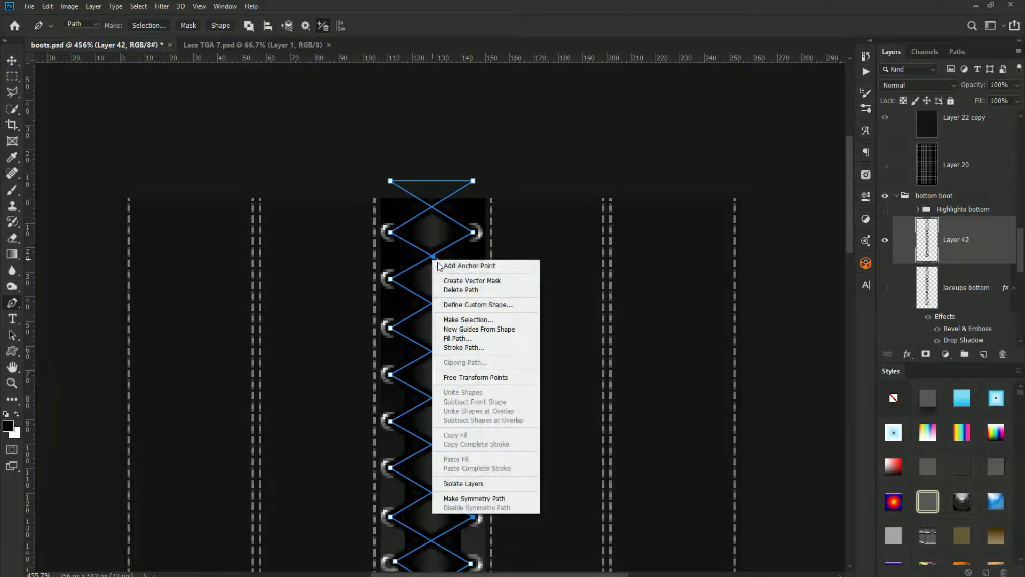
pyautogui.click(473, 289)
pyautogui.scroll(-5, 473, 289)
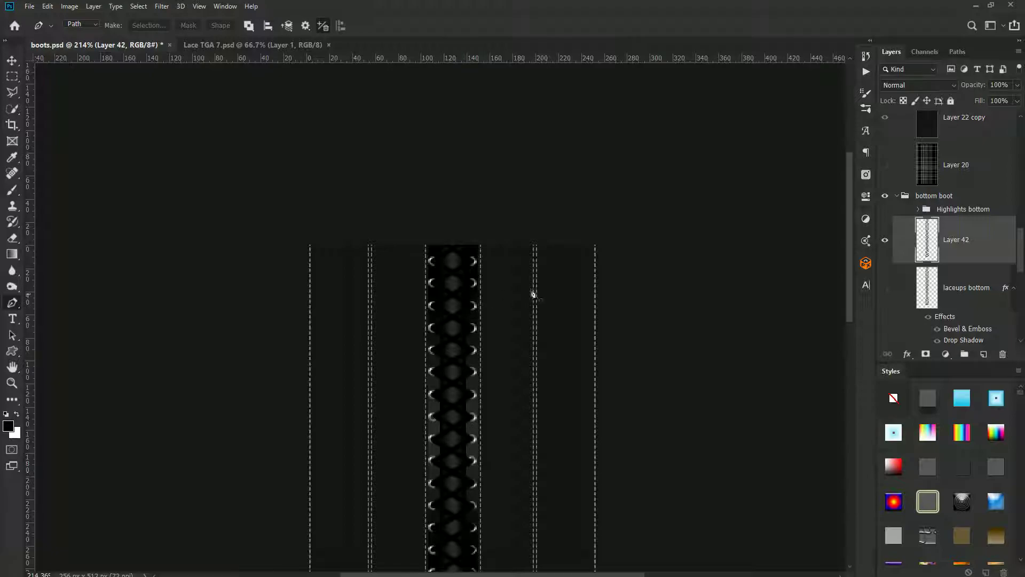
# Give Layer 42 an Inner Bevel with Chisel Hard technique at 2 px and a Drop Shadow at 50% opacity, 1 px distance, 2 px size
pyautogui.doubleClick(988, 242)
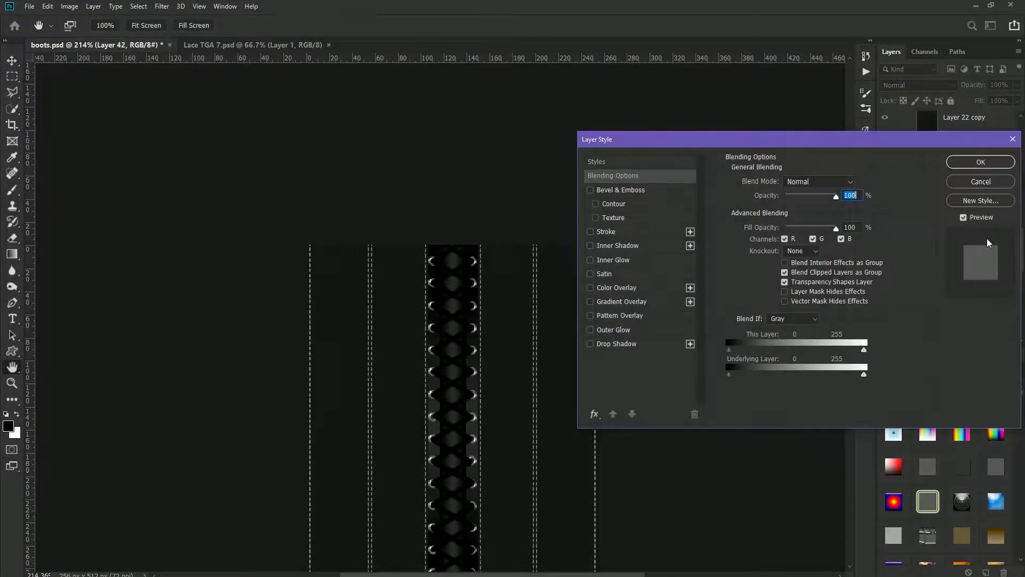
pyautogui.click(625, 192)
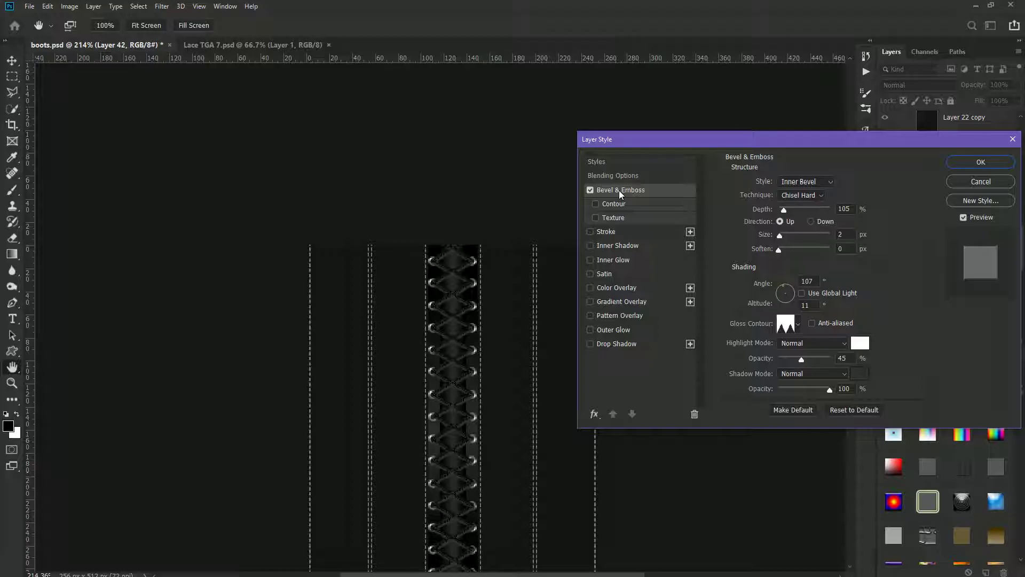
pyautogui.moveTo(818, 135); pyautogui.dragTo(810, 98)
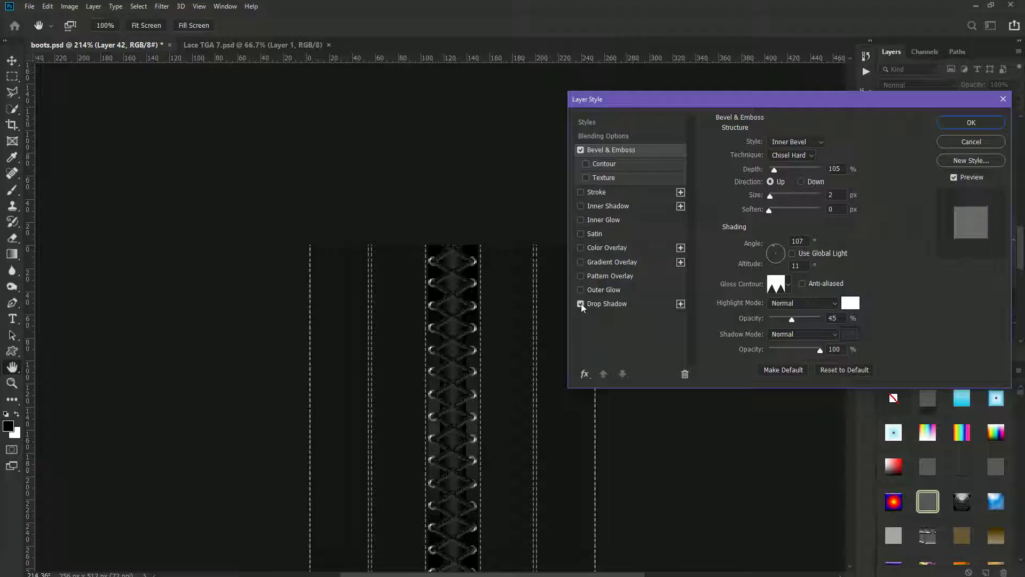
pyautogui.click(604, 304)
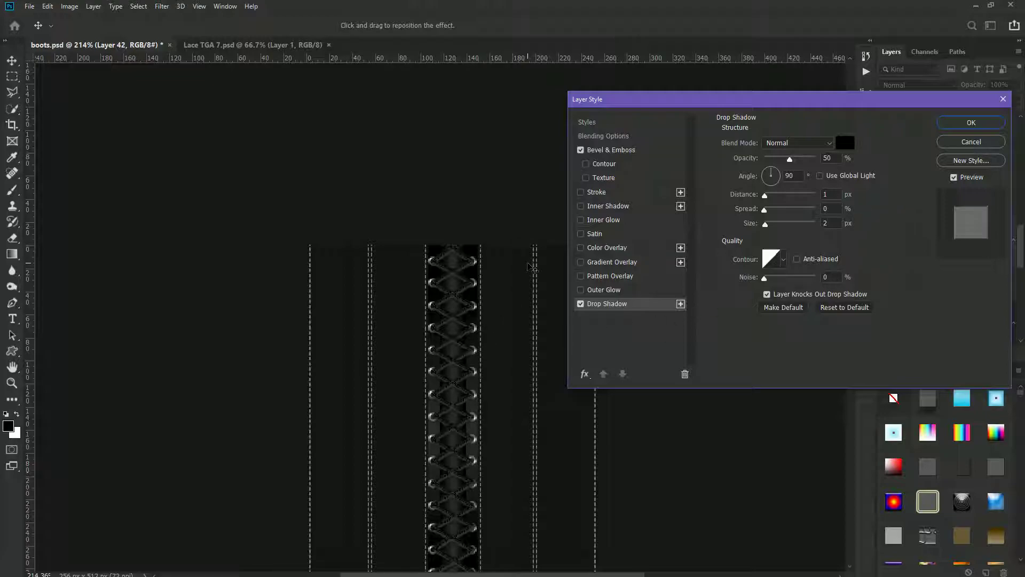
pyautogui.press('p')
pyautogui.click(971, 123)
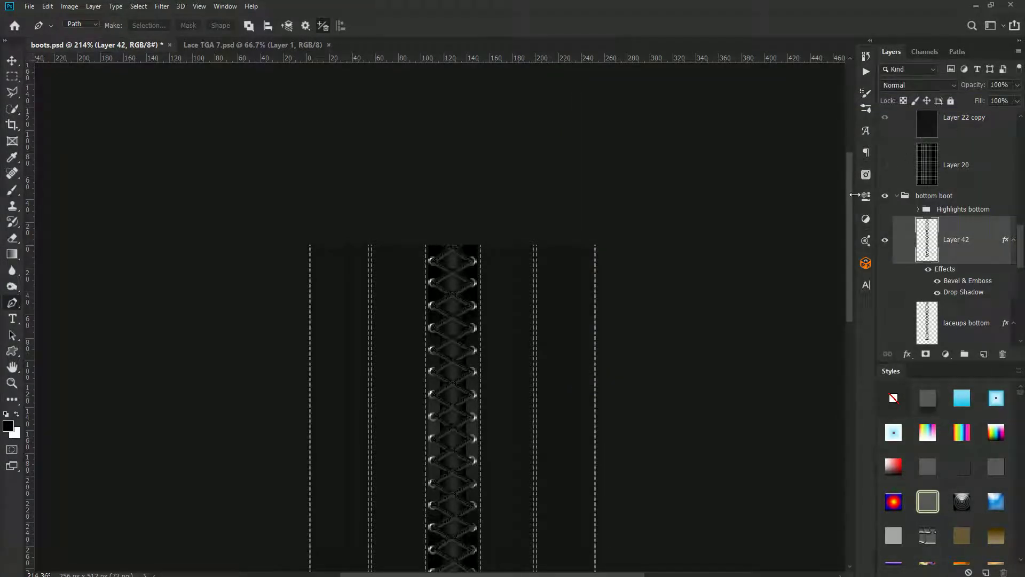
# Delete Layer 42 and show the existing laceups bottom layer in its place
pyautogui.moveTo(849, 184)
pyautogui.mouseDown()
pyautogui.moveTo(844, 267)
pyautogui.moveTo(833, 184)
pyautogui.mouseUp()
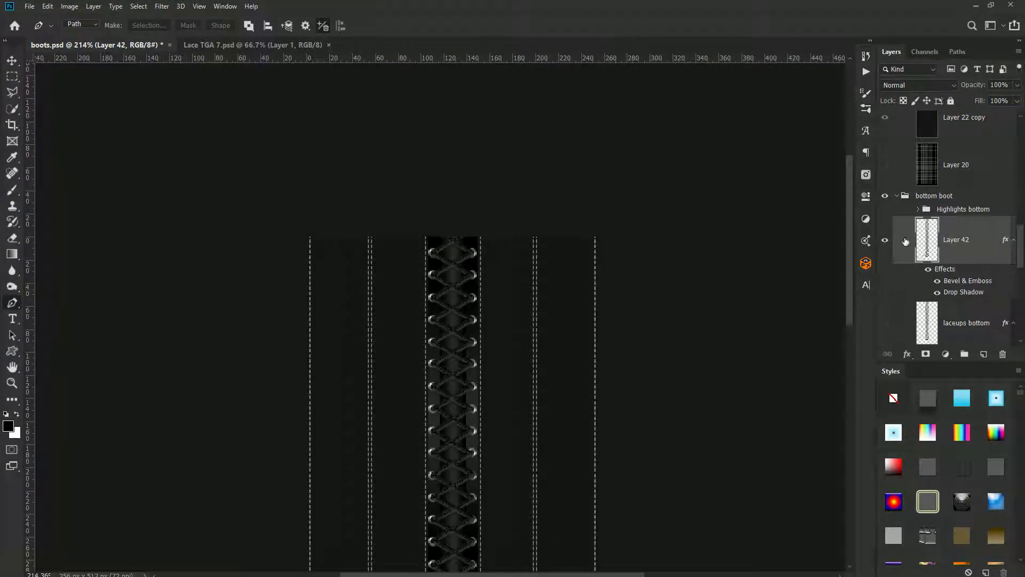
pyautogui.moveTo(995, 263); pyautogui.dragTo(1003, 355)
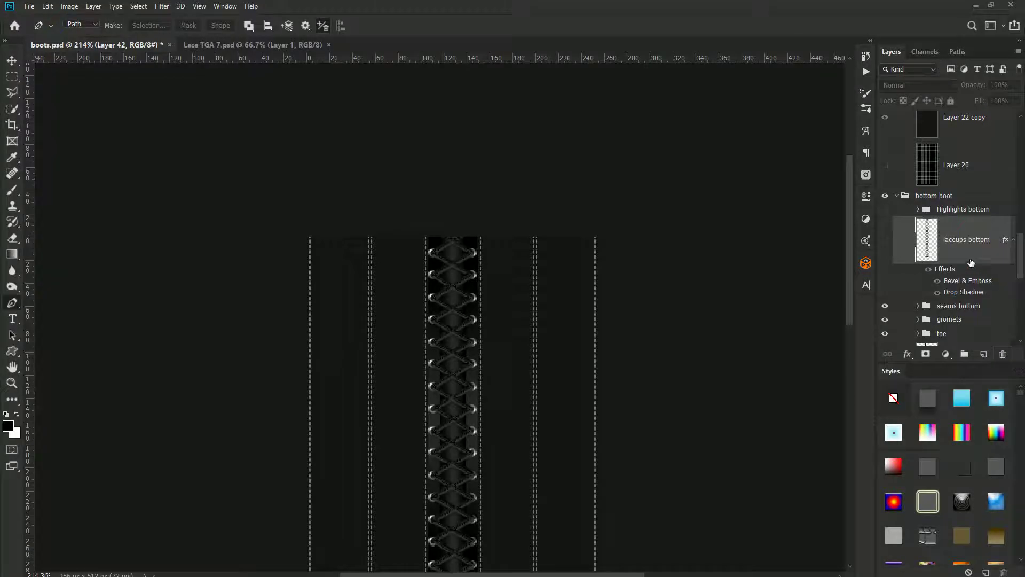
pyautogui.click(885, 243)
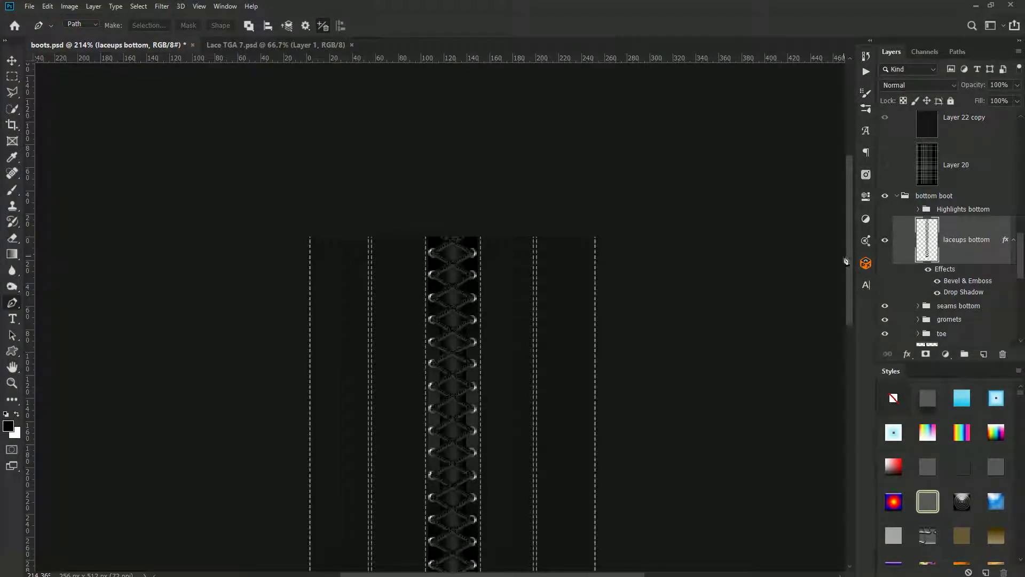
pyautogui.moveTo(846, 234)
pyautogui.mouseDown()
pyautogui.moveTo(841, 328)
pyautogui.moveTo(845, 247)
pyautogui.mouseUp()
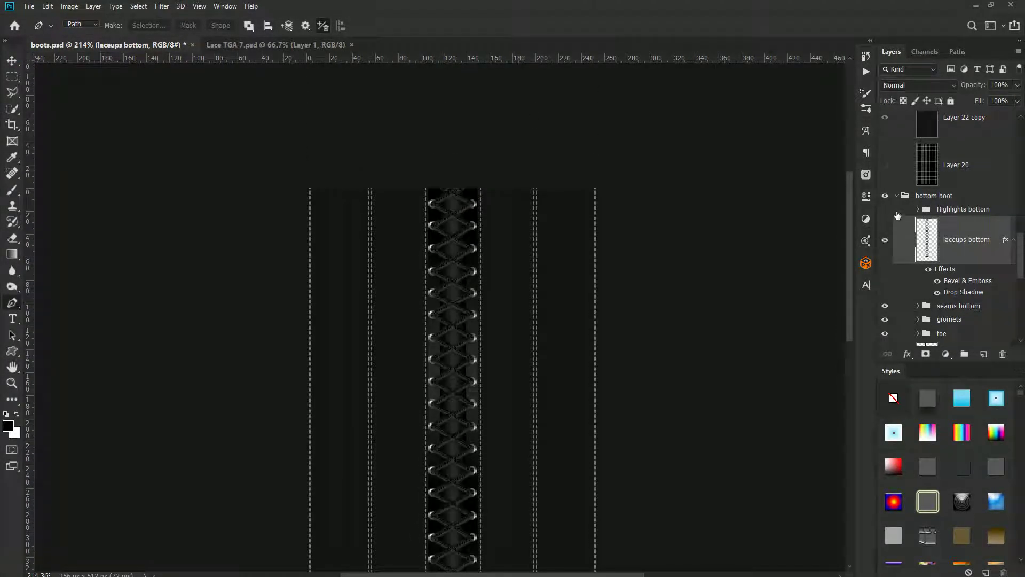
# Collapse and hide the bottom boot group, and make the top boot group visible
pyautogui.click(899, 199)
pyautogui.click(898, 198)
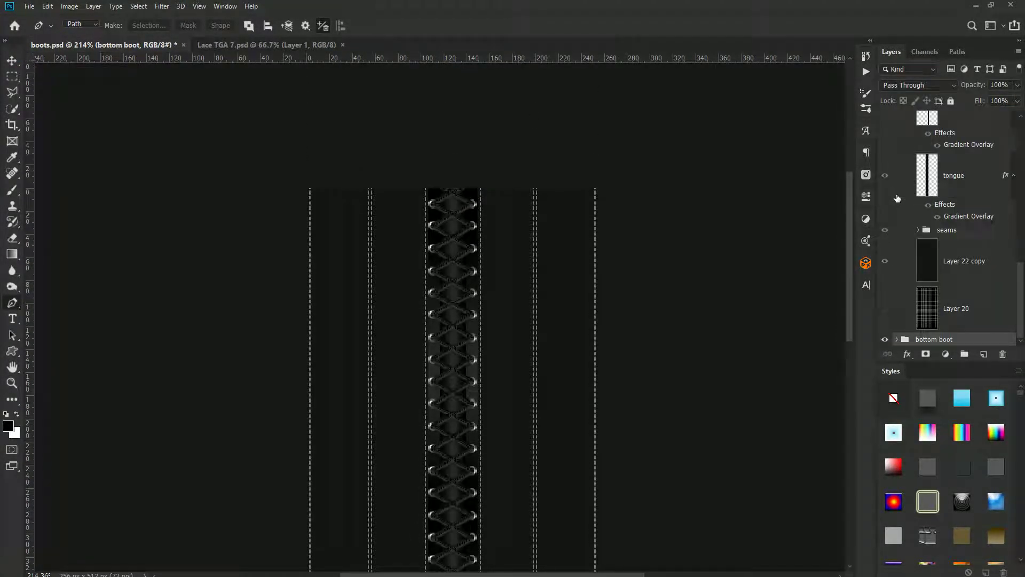
pyautogui.scroll(5, 947, 231)
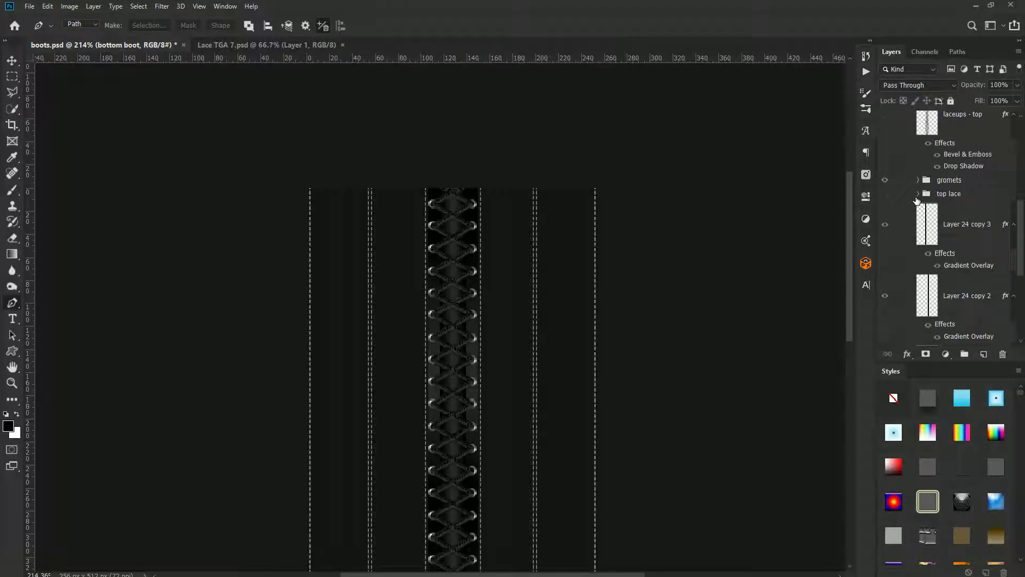
pyautogui.scroll(3, 917, 201)
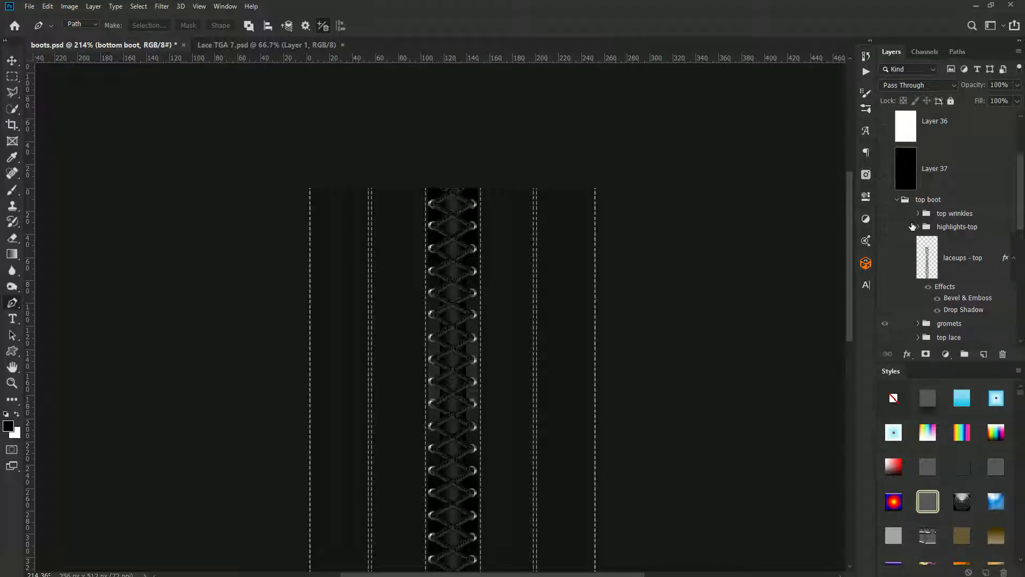
pyautogui.scroll(-2, 913, 227)
pyautogui.scroll(-6, 905, 250)
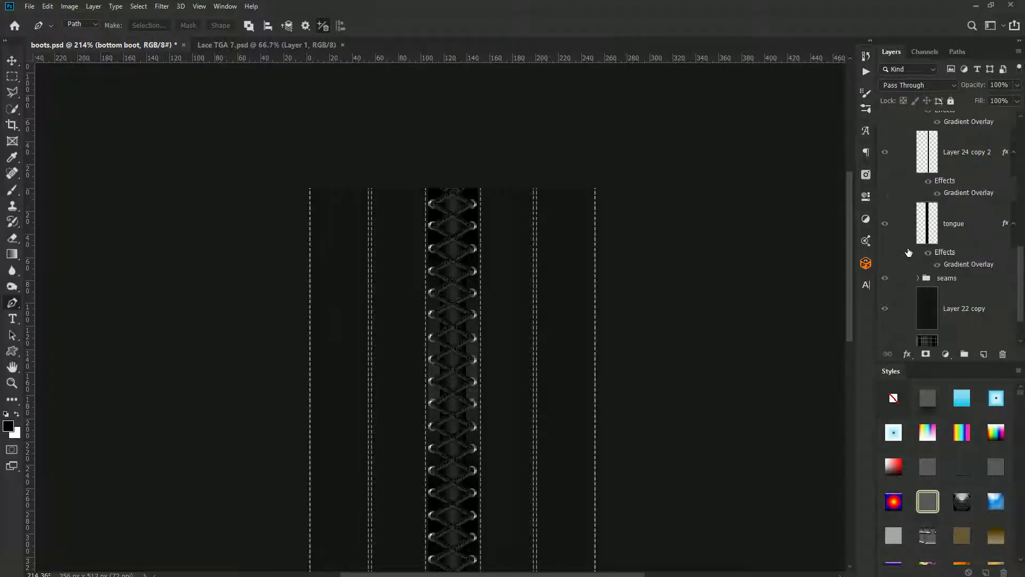
pyautogui.click(885, 339)
pyautogui.scroll(8, 919, 315)
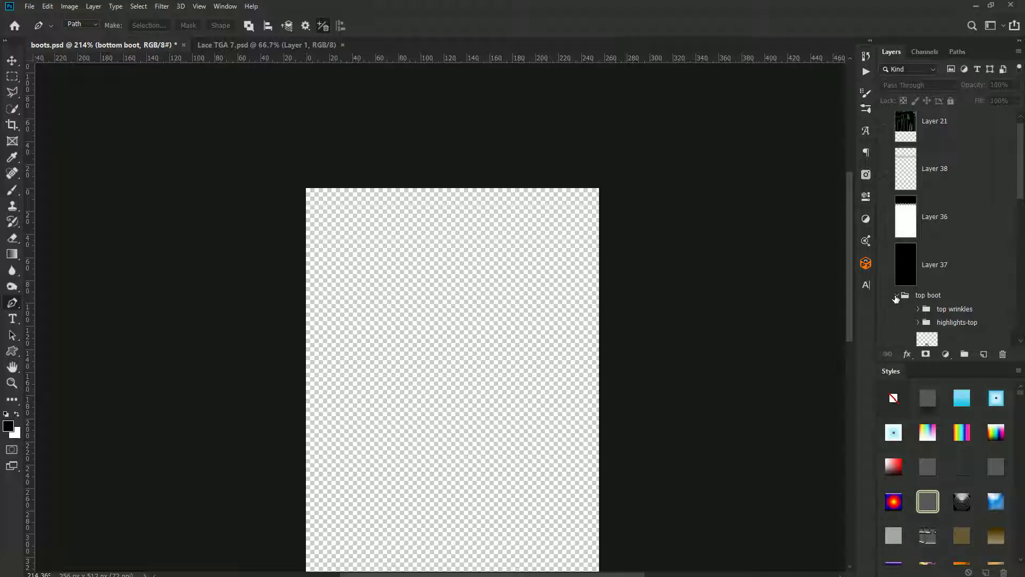
pyautogui.click(885, 296)
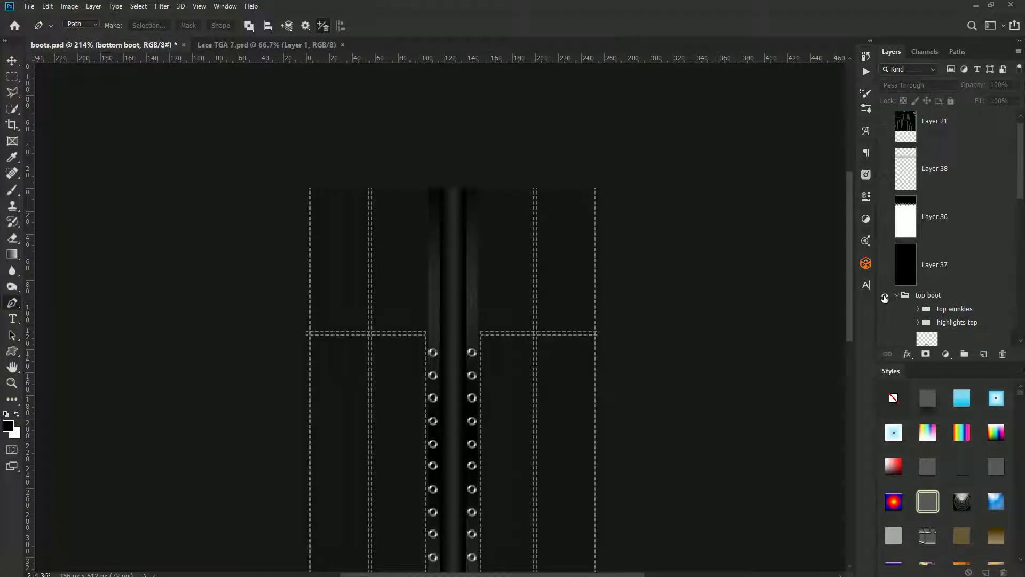
# Draw a short lace path segment from below the right gromet column to the lowest left gromet of the top boot
pyautogui.moveTo(849, 202); pyautogui.dragTo(844, 270)
pyautogui.scroll(-2, 708, 286)
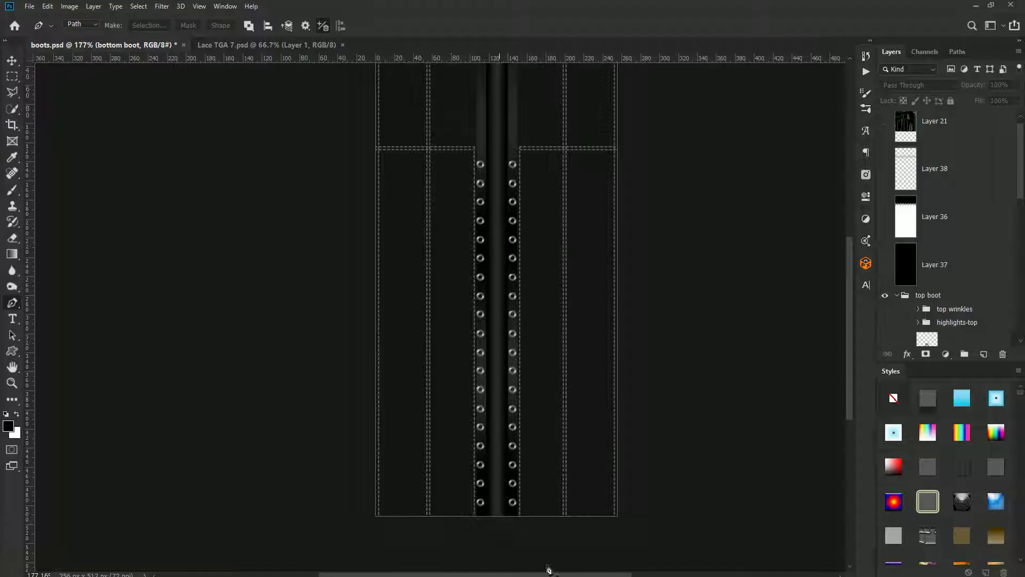
pyautogui.click(512, 524)
pyautogui.click(481, 503)
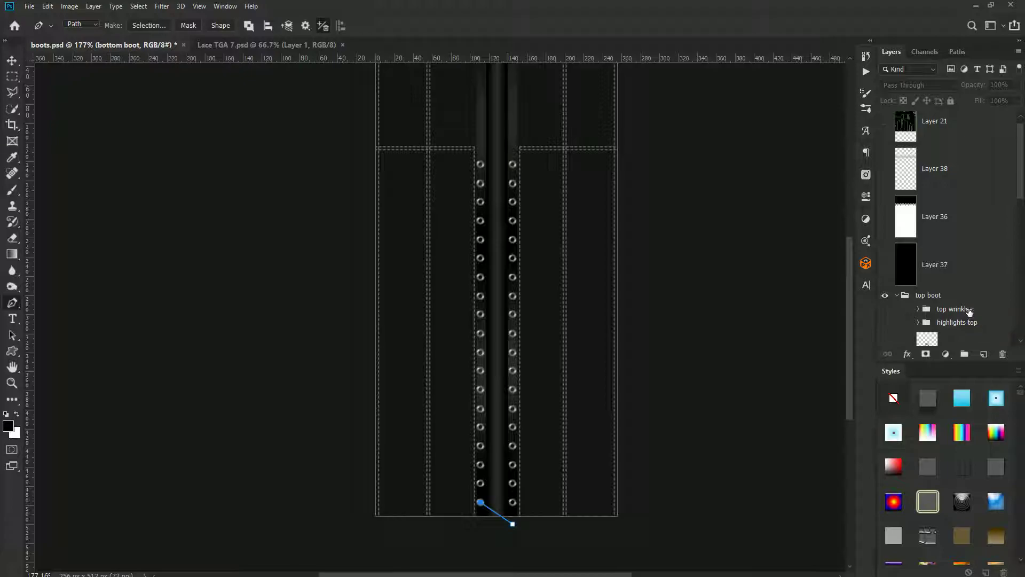
# Collapse the top boot group, show the bottom boot in its place and delete the lace path segment
pyautogui.click(897, 296)
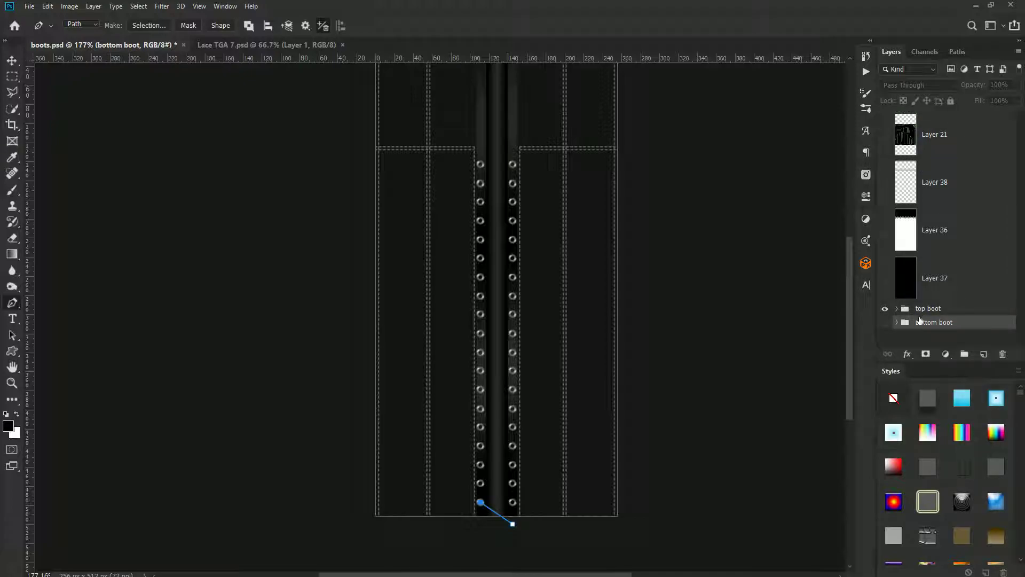
pyautogui.click(885, 322)
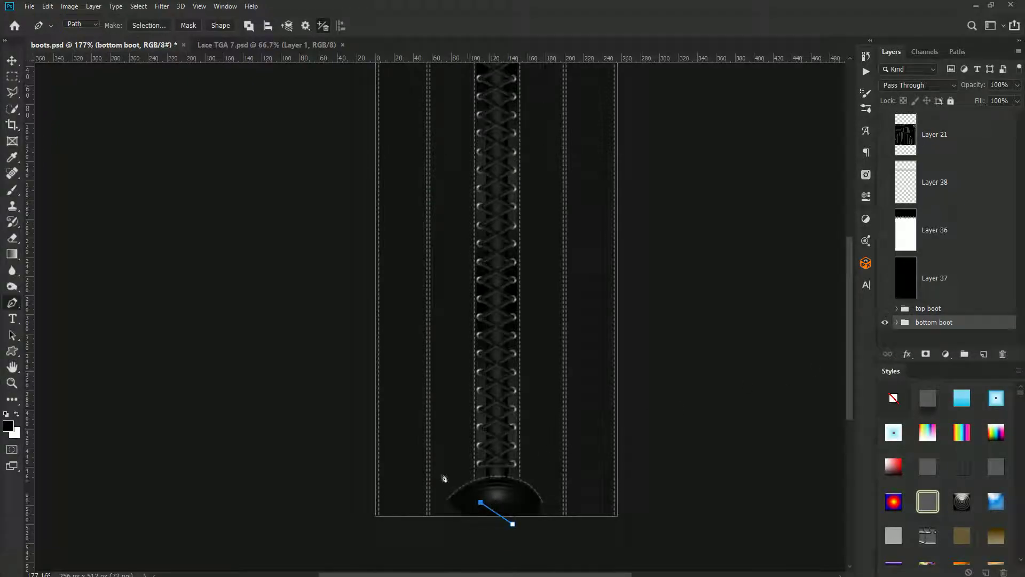
pyautogui.rightClick(516, 498)
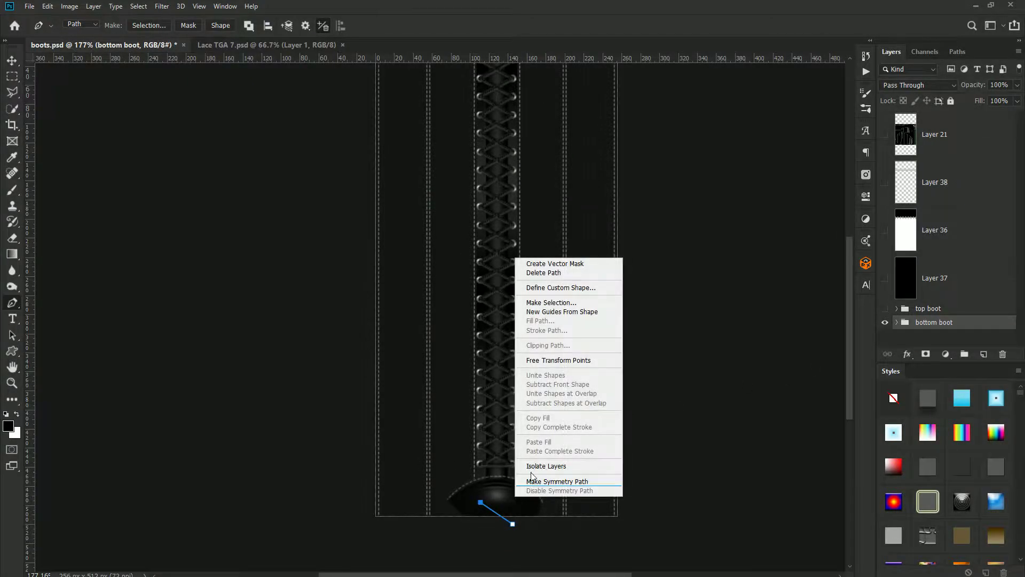
pyautogui.click(553, 273)
# Expand the bottom boot group and copy the layer style of the laceups bottom layer
pyautogui.hotkey('ctrl', '-')
pyautogui.click(897, 322)
pyautogui.scroll(-3, 948, 304)
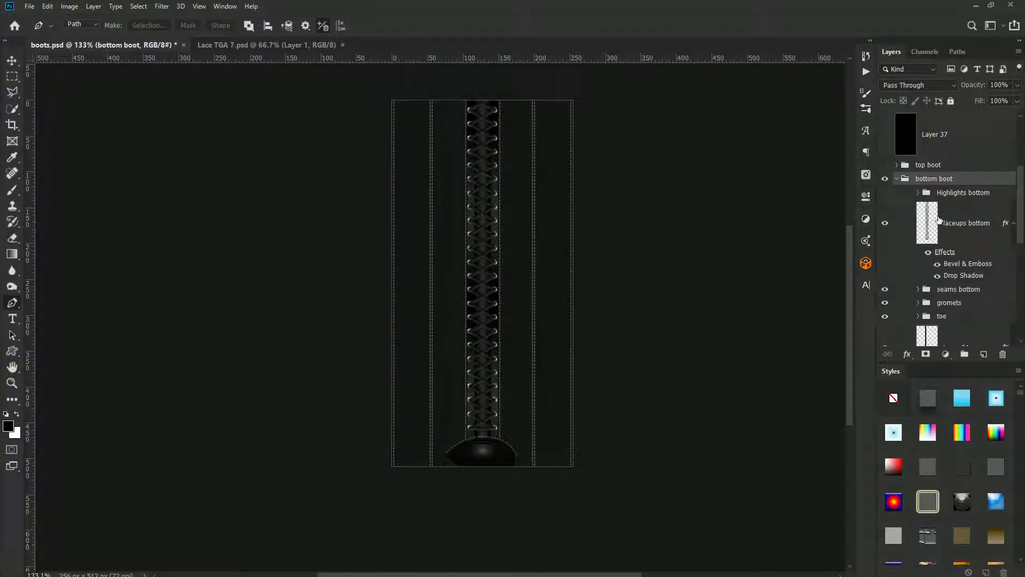
pyautogui.rightClick(971, 214)
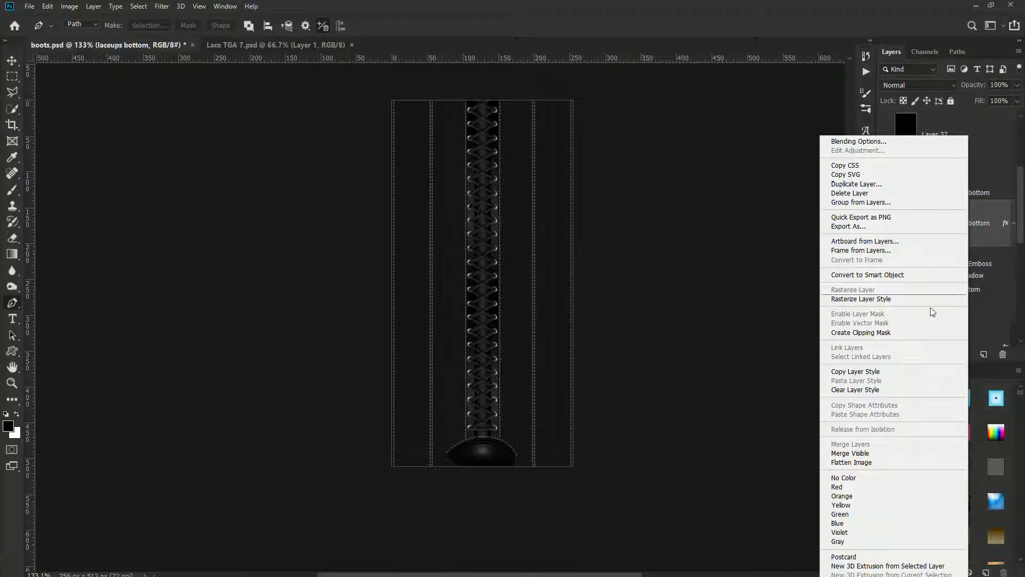
pyautogui.click(851, 373)
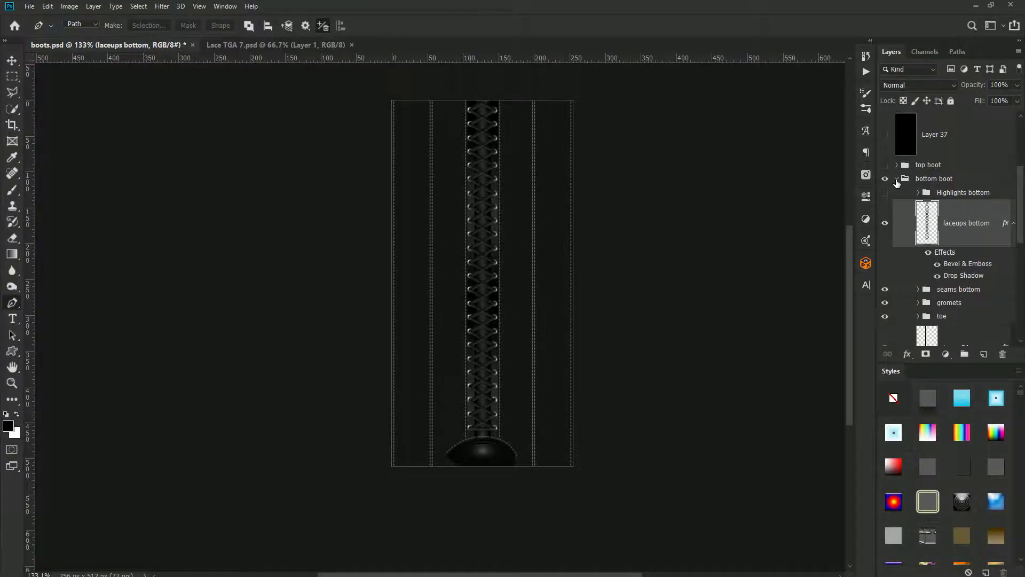
# Collapse the bottom boot group, then expand the top boot group and make it visible in its place
pyautogui.click(896, 180)
pyautogui.click(897, 309)
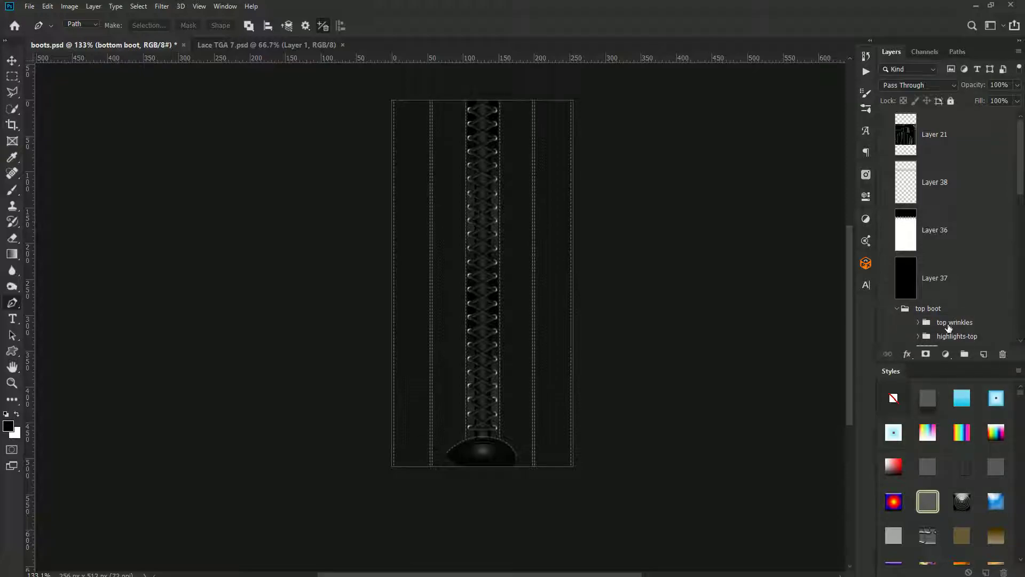
pyautogui.click(884, 309)
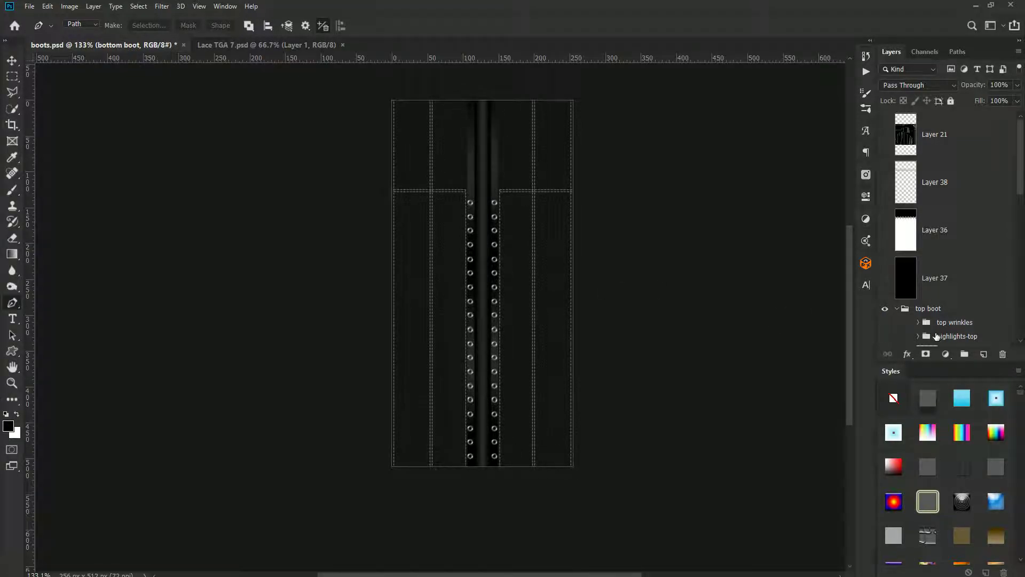
# Show the laceups - top layer and preview the highlights-top group, leaving the highlights hidden
pyautogui.scroll(-3, 934, 326)
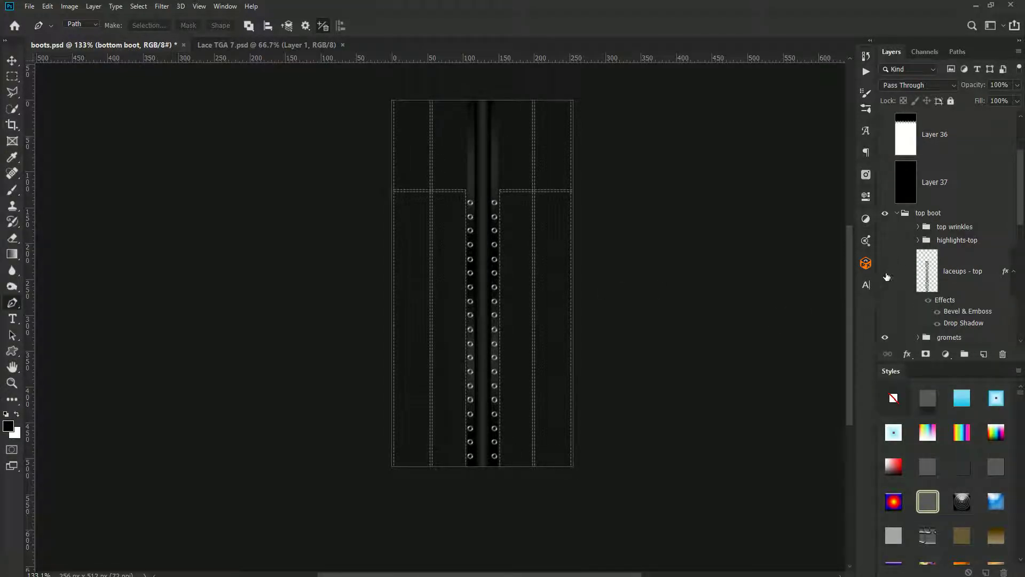
pyautogui.click(885, 271)
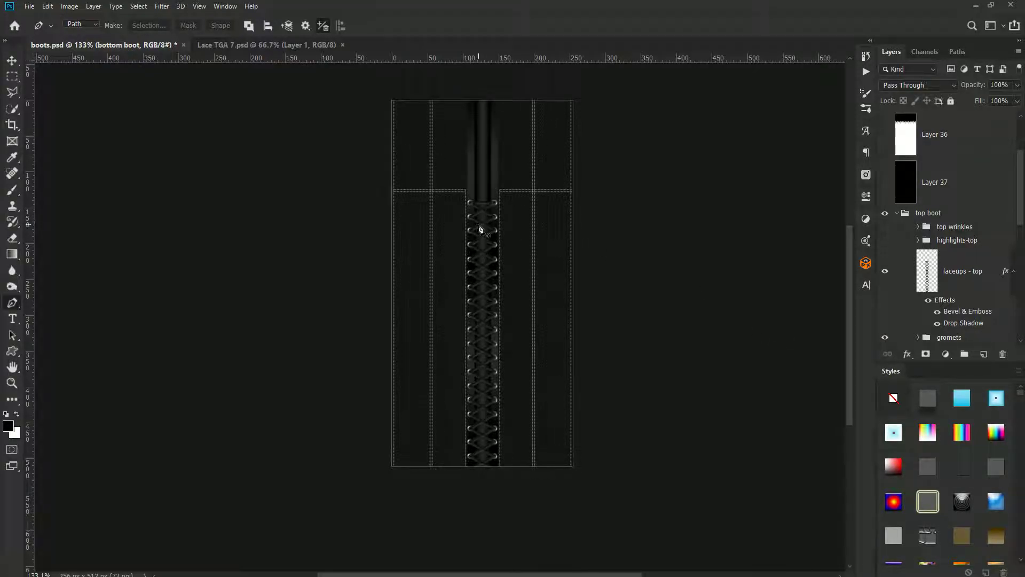
pyautogui.click(886, 240)
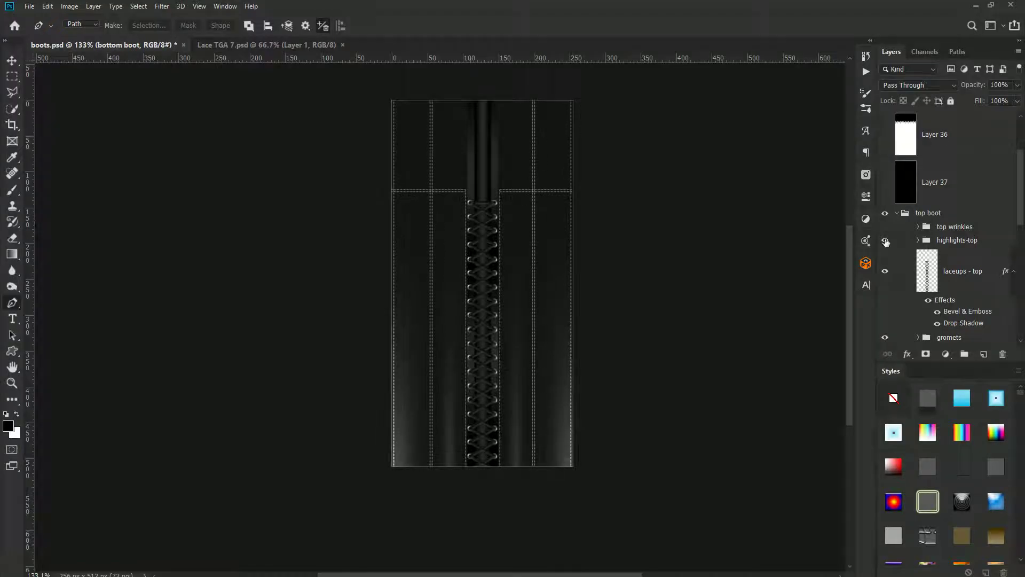
pyautogui.click(885, 242)
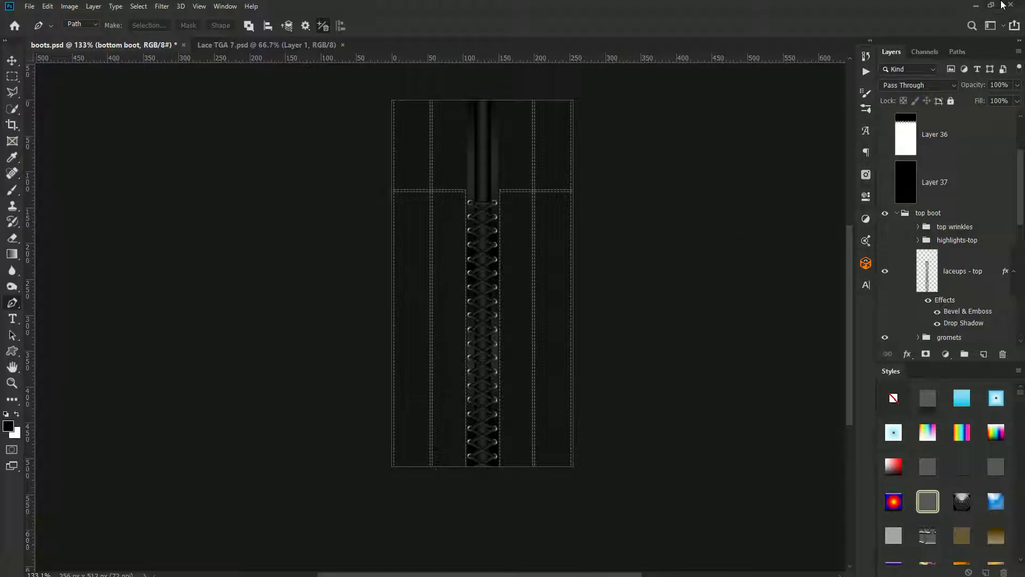
# Switch to the IMVU editor and examine the boots on the avatar from the front, side and back, including laces and seams
pyautogui.click(976, 7)
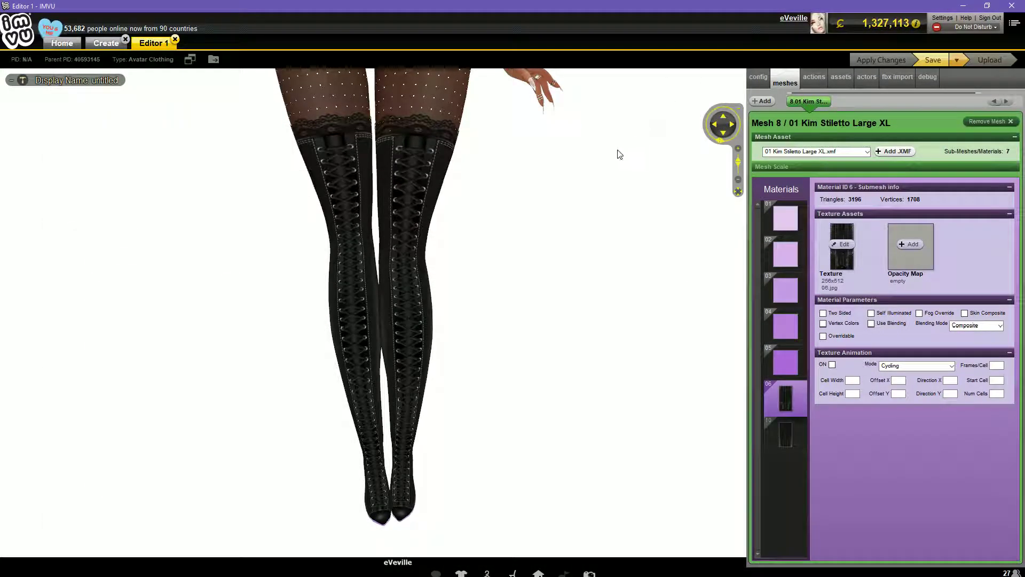
pyautogui.moveTo(612, 161); pyautogui.dragTo(400, 499)
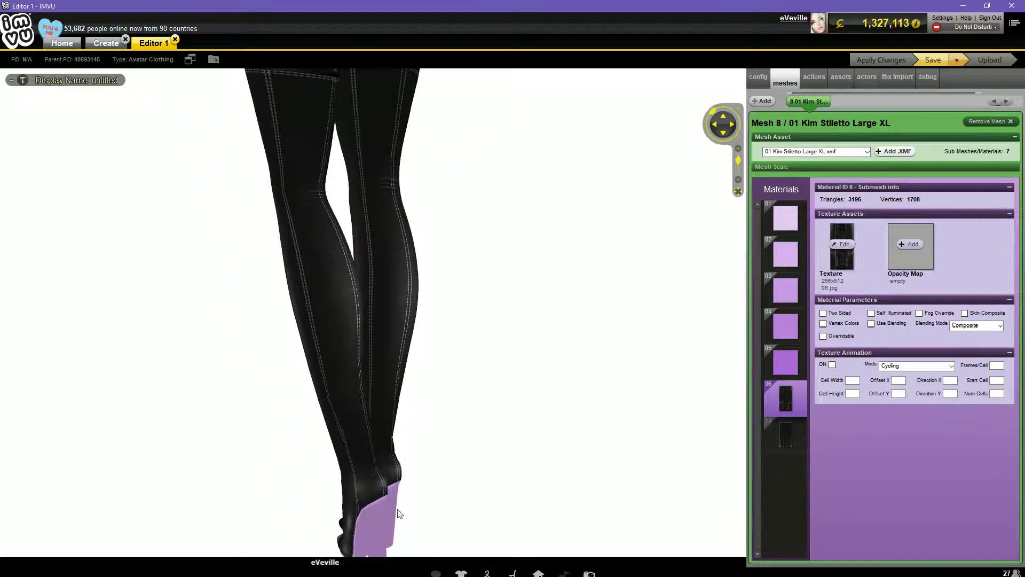
pyautogui.moveTo(492, 192); pyautogui.dragTo(640, 207)
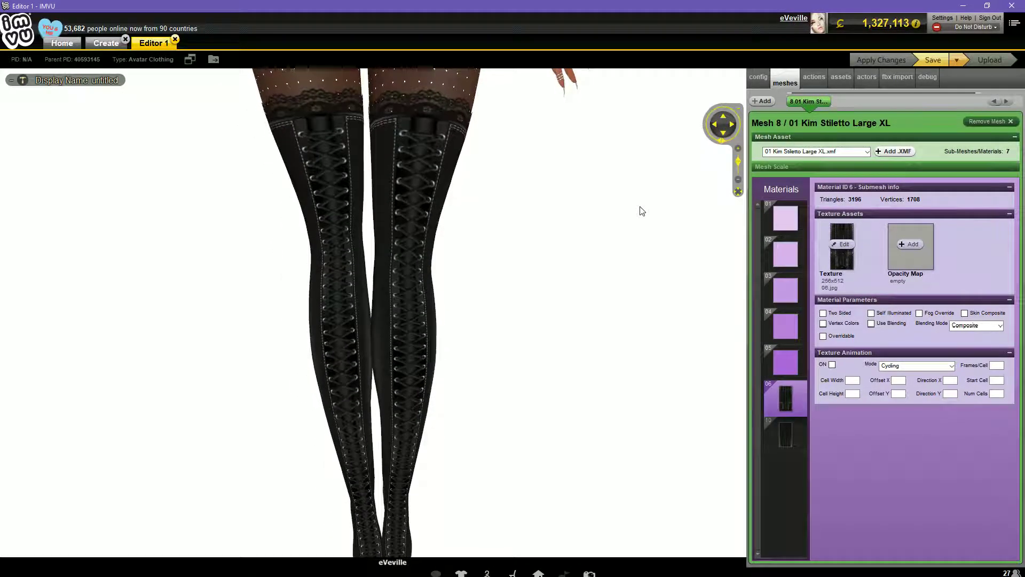
pyautogui.scroll(-3, 470, 301)
pyautogui.moveTo(469, 302); pyautogui.dragTo(571, 299)
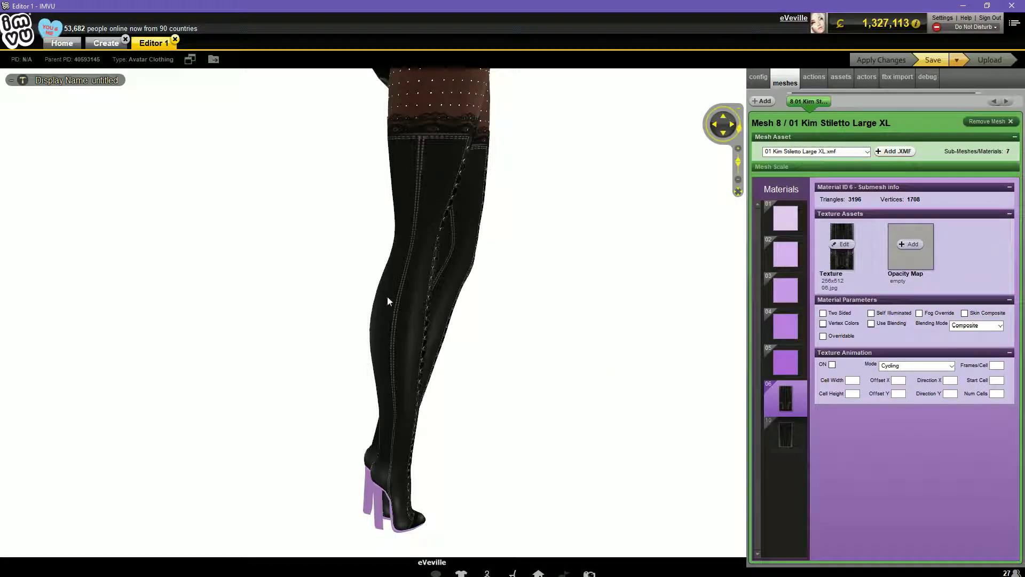
pyautogui.moveTo(538, 265); pyautogui.dragTo(616, 238)
pyautogui.scroll(2, 615, 238)
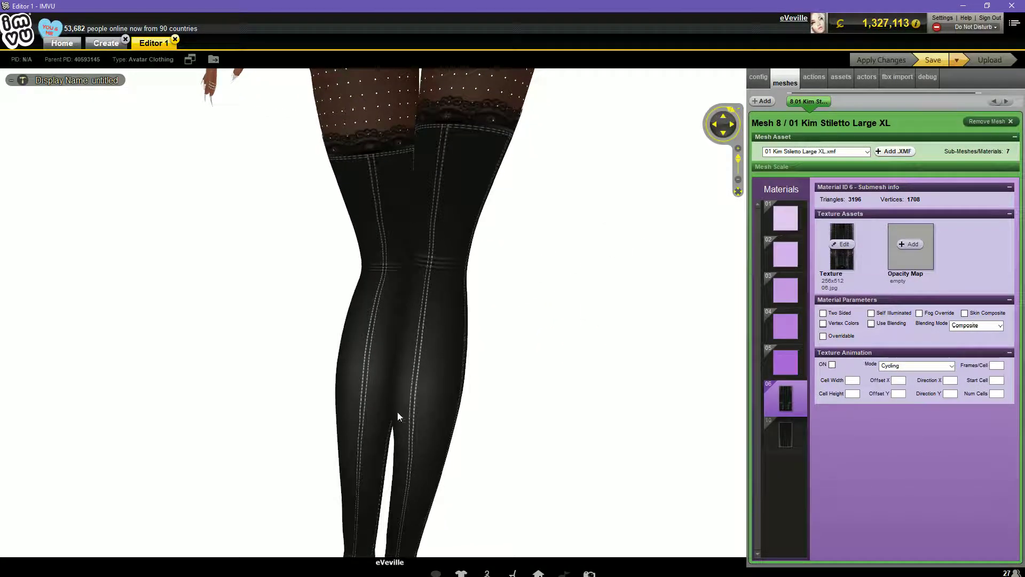
pyautogui.moveTo(560, 339); pyautogui.dragTo(428, 408)
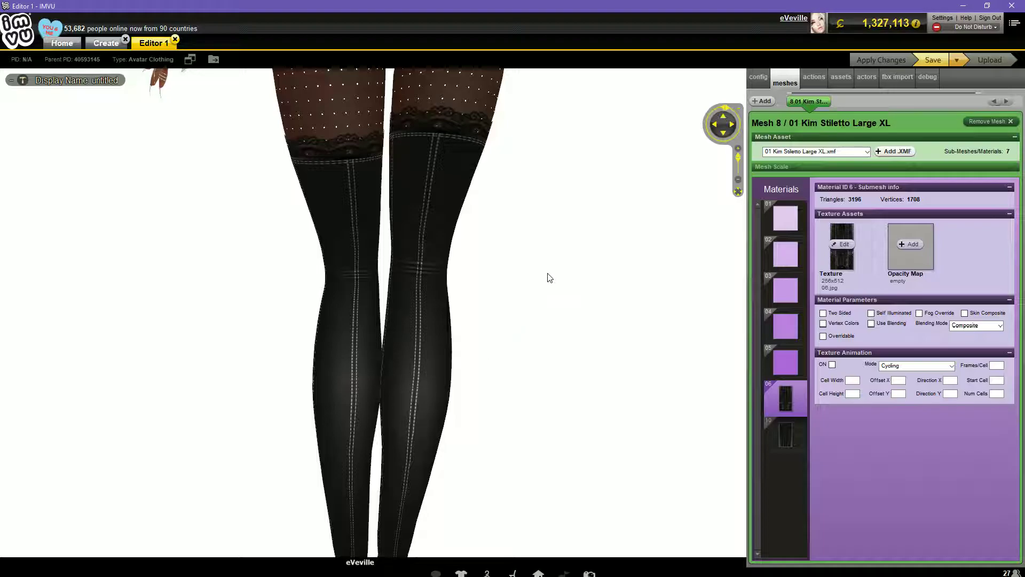
pyautogui.moveTo(549, 274); pyautogui.dragTo(567, 240)
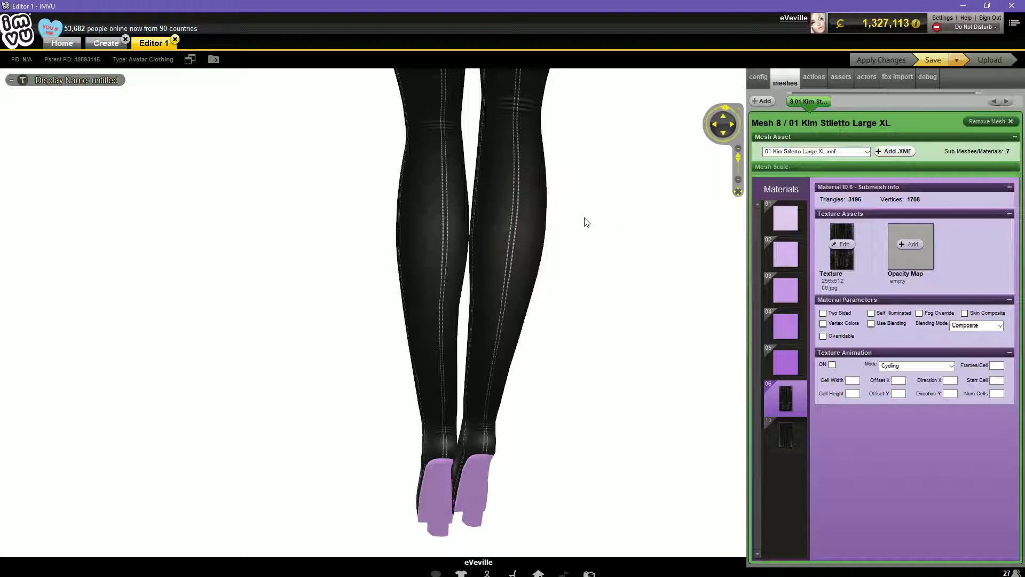
pyautogui.moveTo(545, 200); pyautogui.dragTo(686, 187)
pyautogui.scroll(2, 609, 183)
pyautogui.moveTo(492, 185); pyautogui.dragTo(577, 184)
pyautogui.scroll(-3, 576, 184)
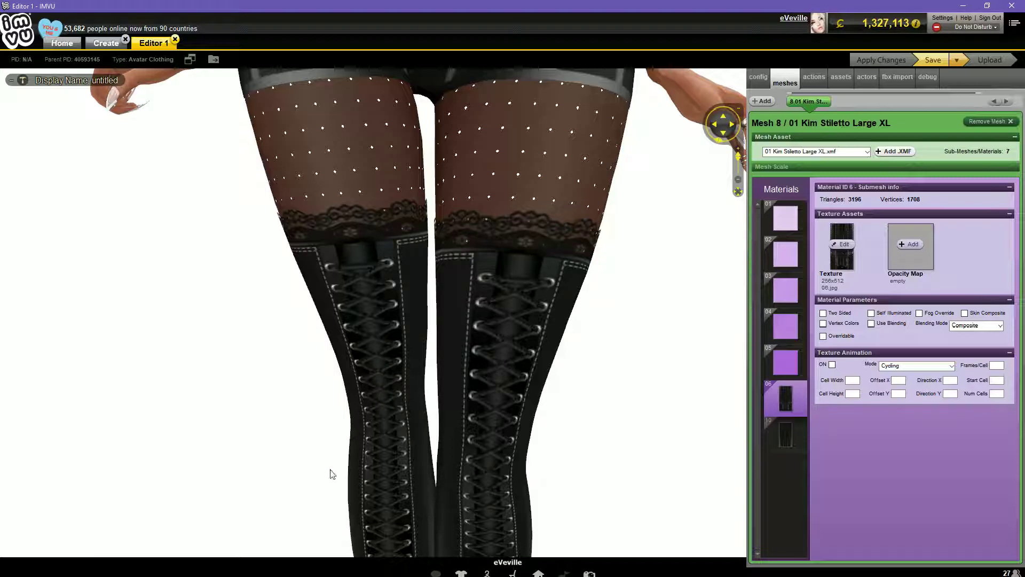
# Switch back to Photoshop, then show and expand the top lace group inside the top boot group
pyautogui.press('super')
pyautogui.click(207, 570)
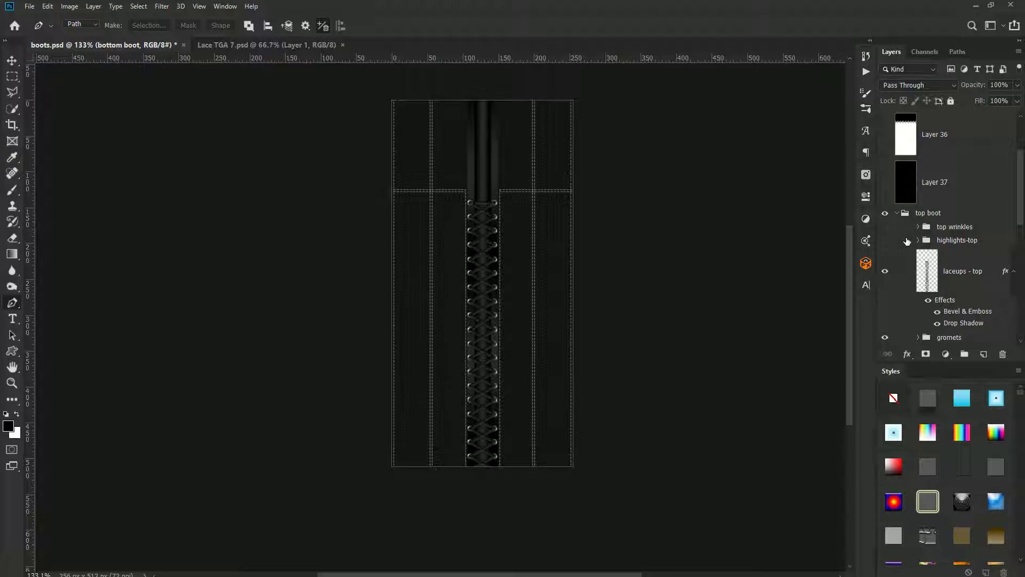
pyautogui.scroll(-3, 950, 264)
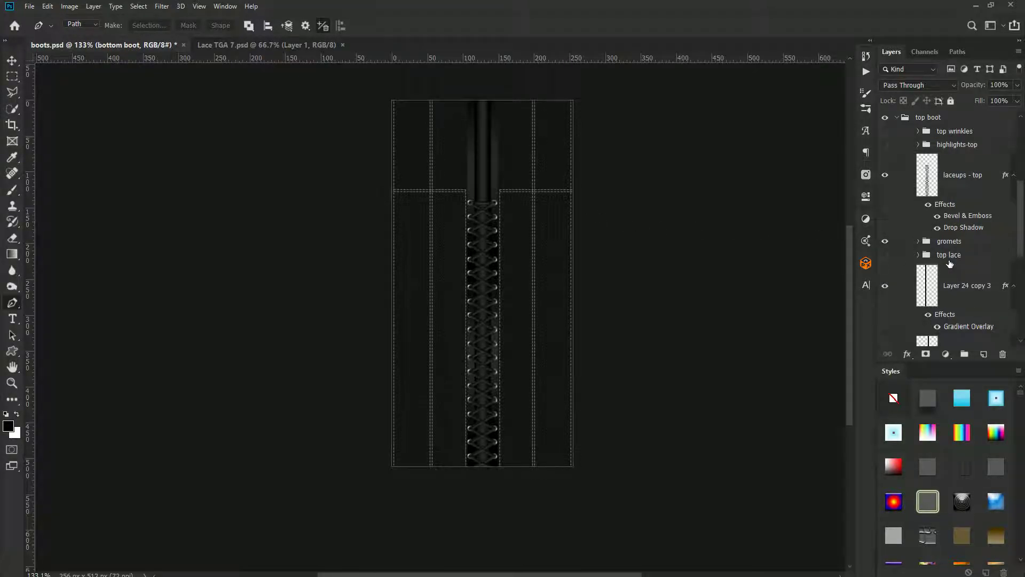
pyautogui.click(885, 256)
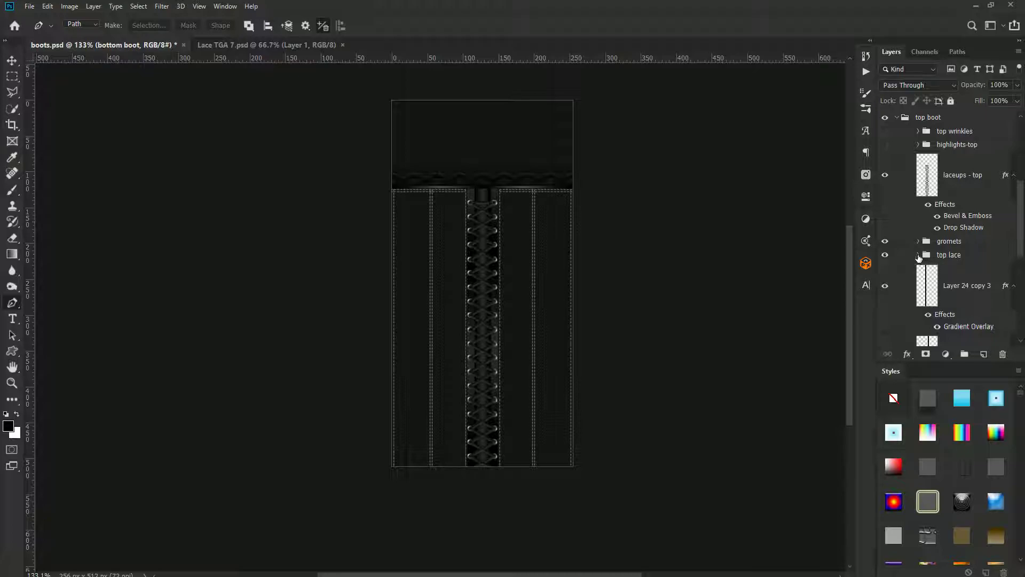
pyautogui.click(918, 255)
pyautogui.scroll(-3, 913, 303)
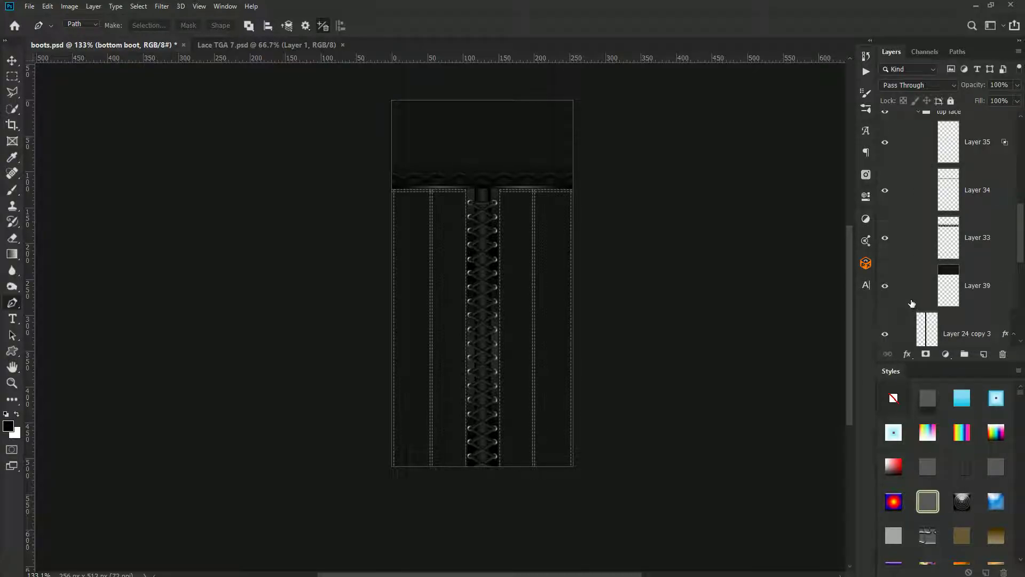
# Toggle Layer 39 of the top lace group off and on to compare the boot top with and without it
pyautogui.click(885, 288)
pyautogui.click(885, 287)
pyautogui.click(886, 288)
pyautogui.click(885, 287)
pyautogui.click(885, 287)
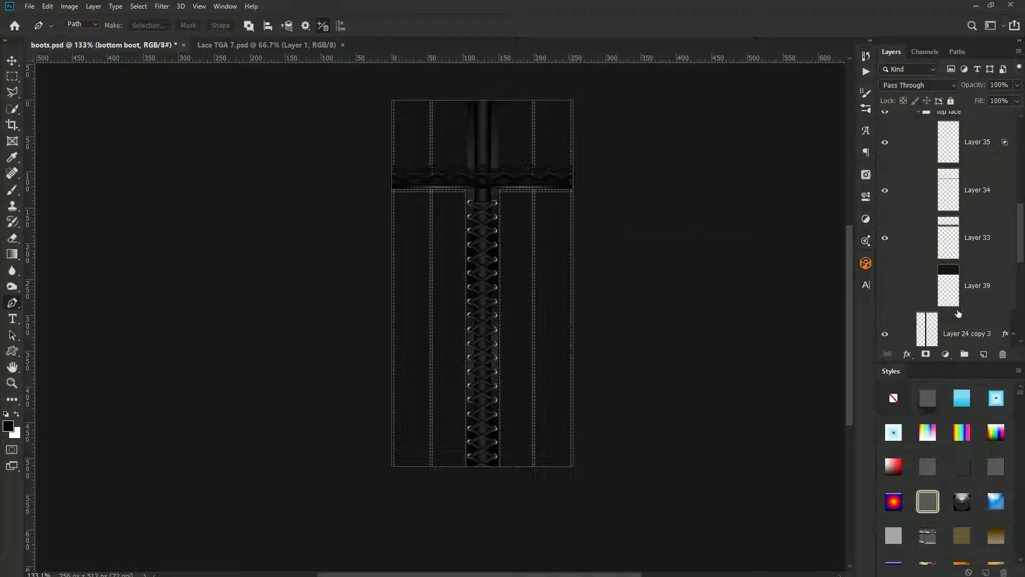
pyautogui.click(884, 286)
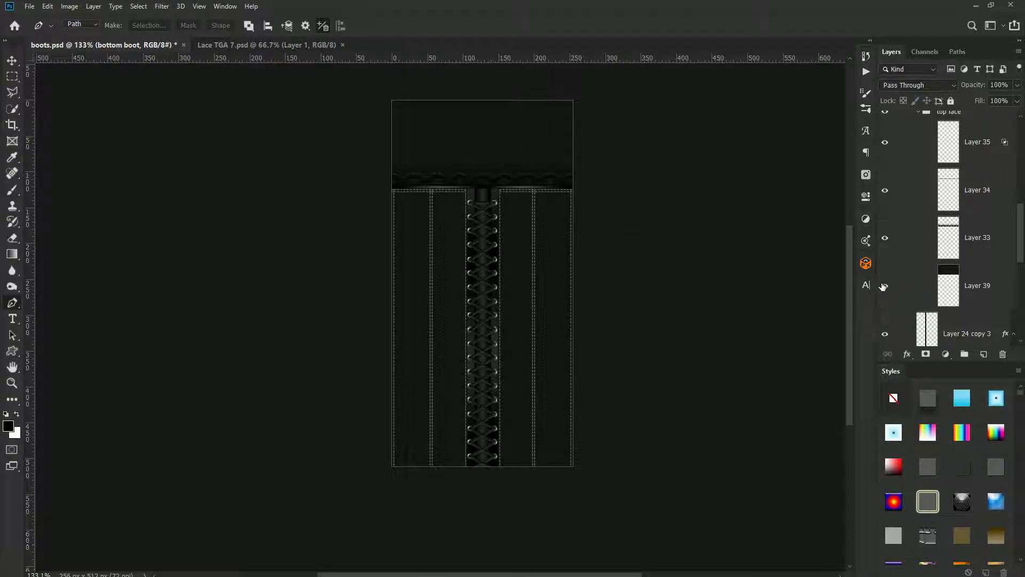
# Toggle Layer 33 and Layer 34 off and on to examine what each adds to the lace trim at the boot top
pyautogui.click(885, 240)
pyautogui.click(884, 240)
pyautogui.click(885, 191)
pyautogui.click(885, 191)
pyautogui.scroll(5, 682, 250)
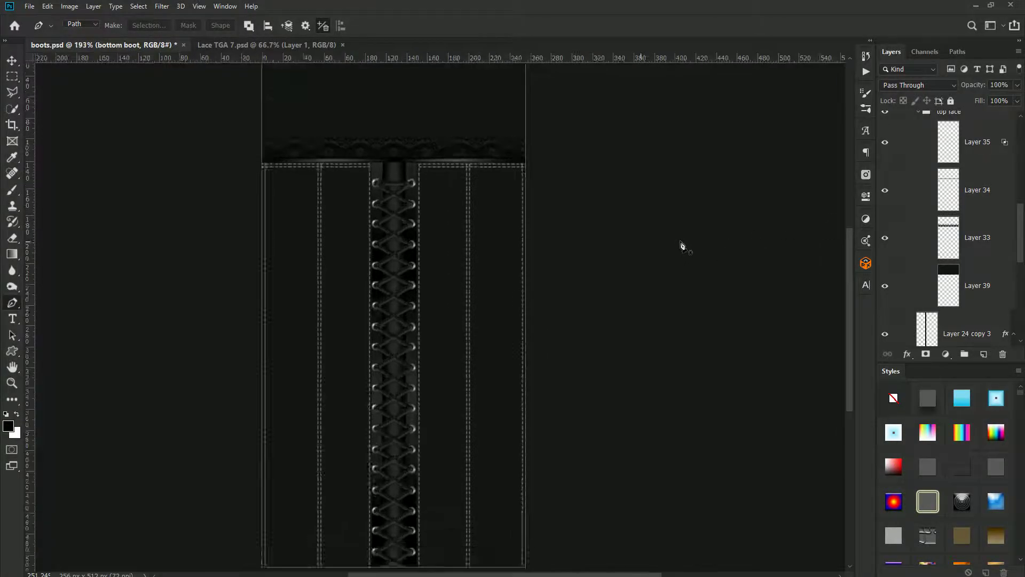
pyautogui.moveTo(524, 174); pyautogui.dragTo(778, 348)
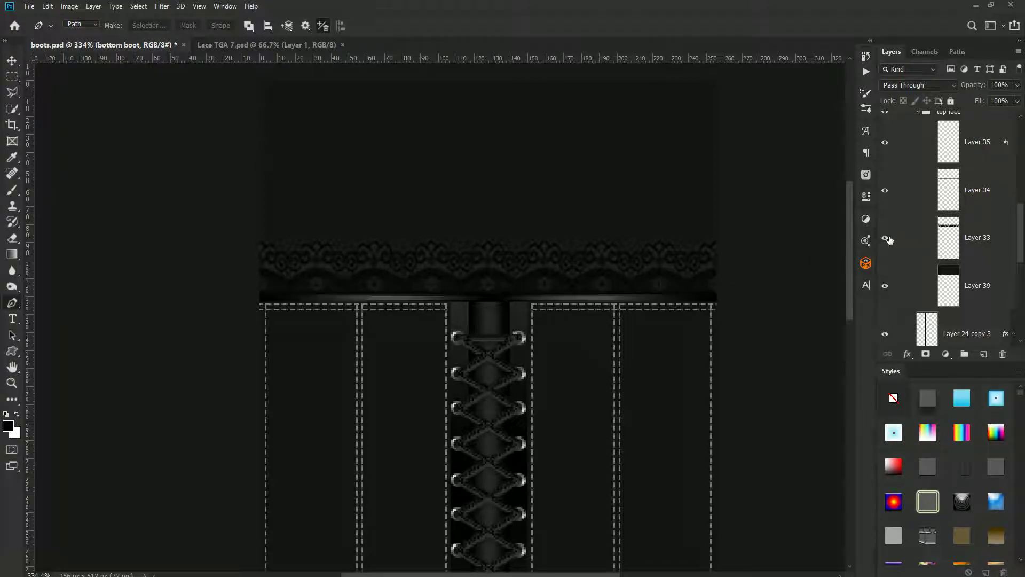
pyautogui.click(886, 190)
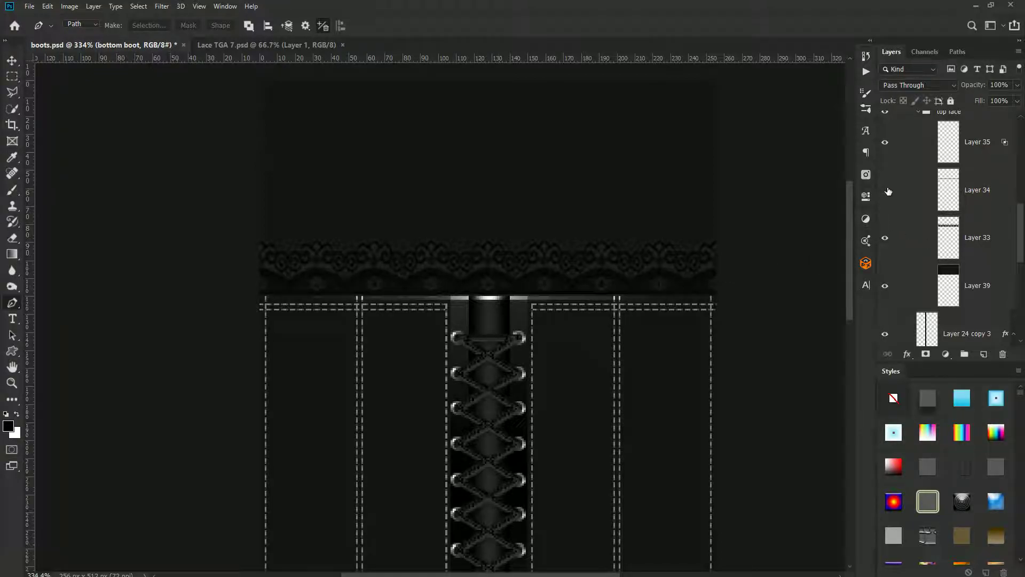
pyautogui.click(886, 191)
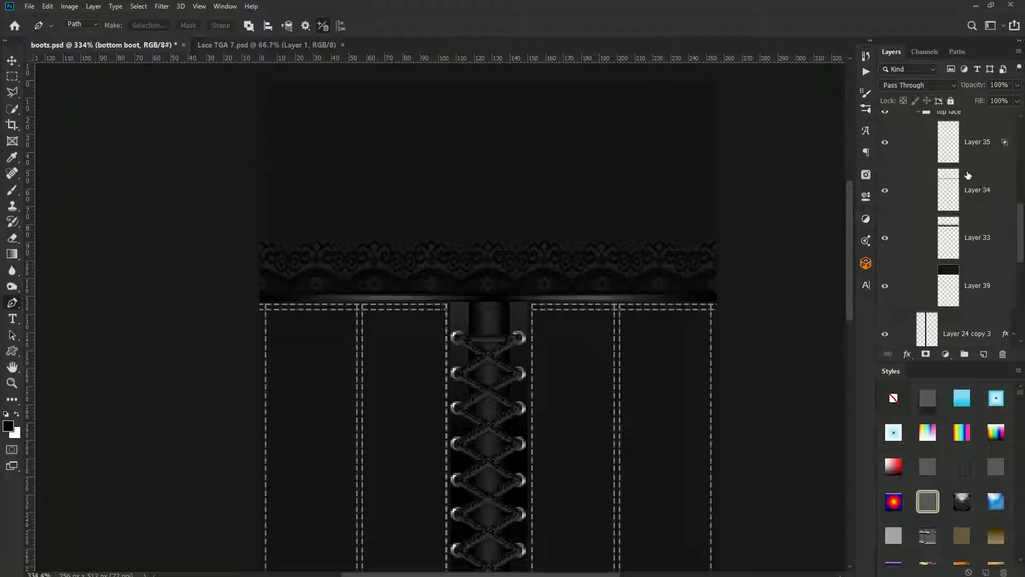
# Toggle Layer 35 off and on and inspect its blending options without changing them
pyautogui.click(886, 143)
pyautogui.click(886, 143)
pyautogui.click(926, 135)
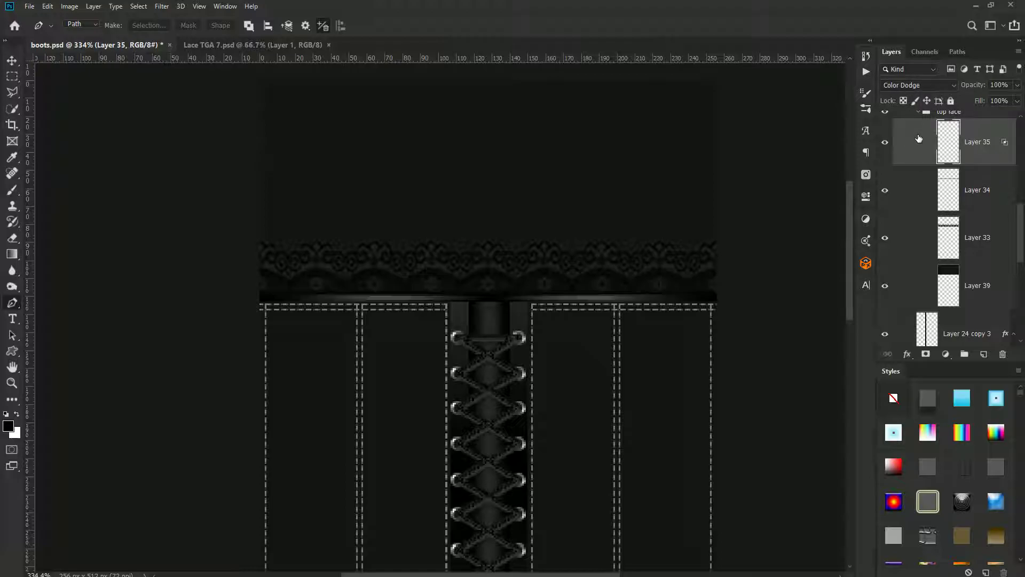
pyautogui.doubleClick(919, 138)
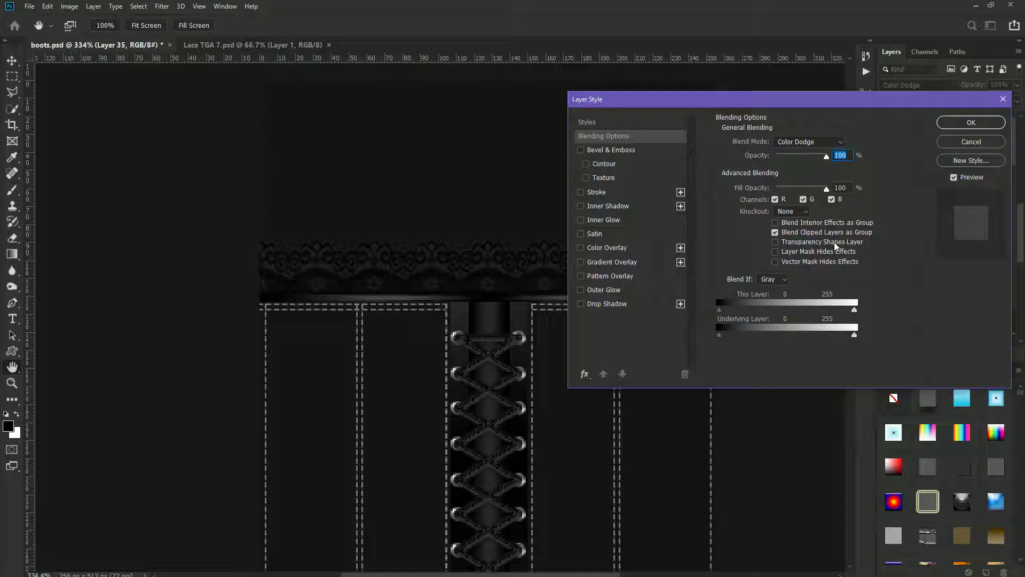
pyautogui.click(972, 142)
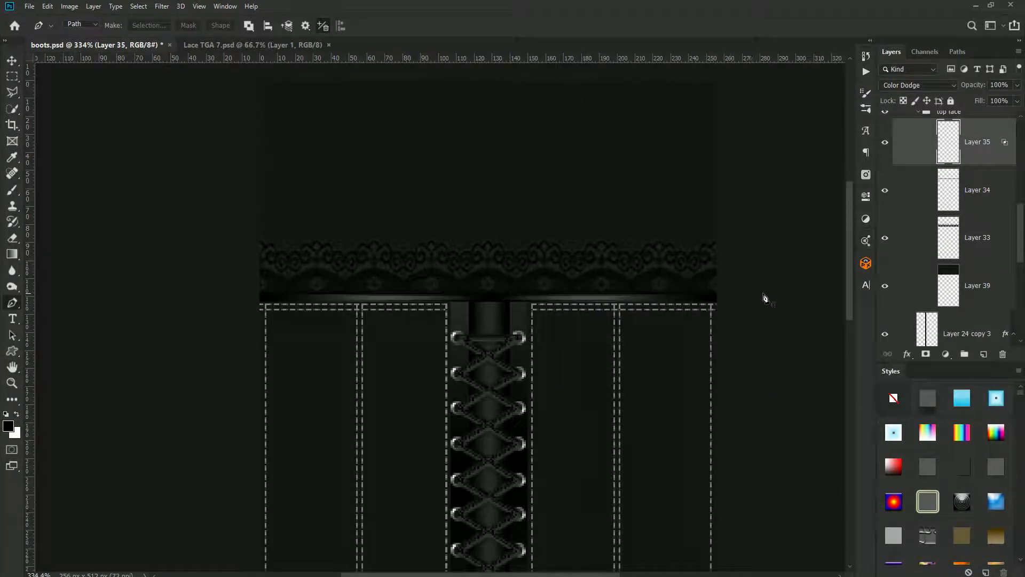
# Toggle Layer 34 off and on to check the band below the lace, and collapse the top lace group
pyautogui.click(885, 191)
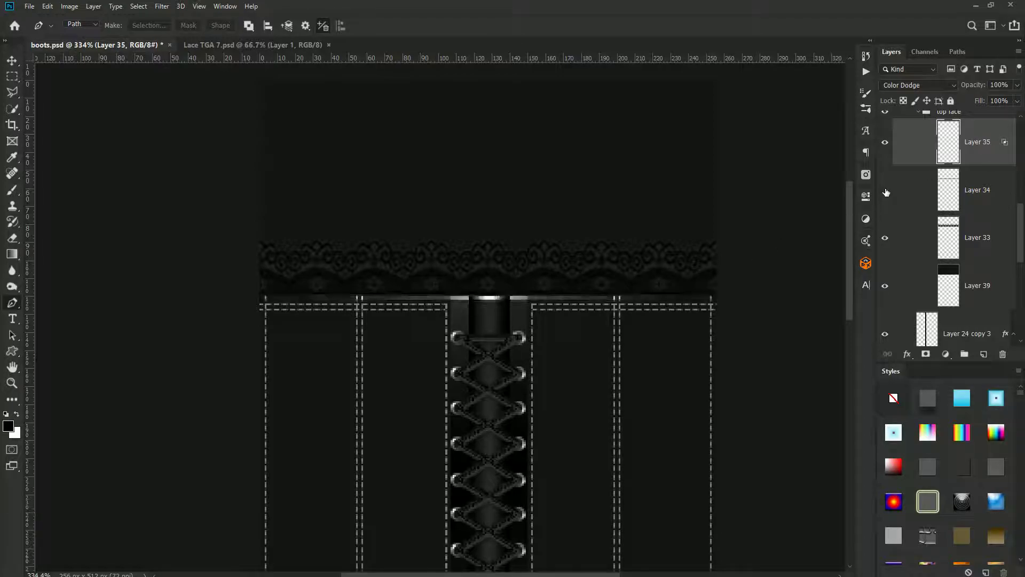
pyautogui.click(885, 191)
pyautogui.click(962, 191)
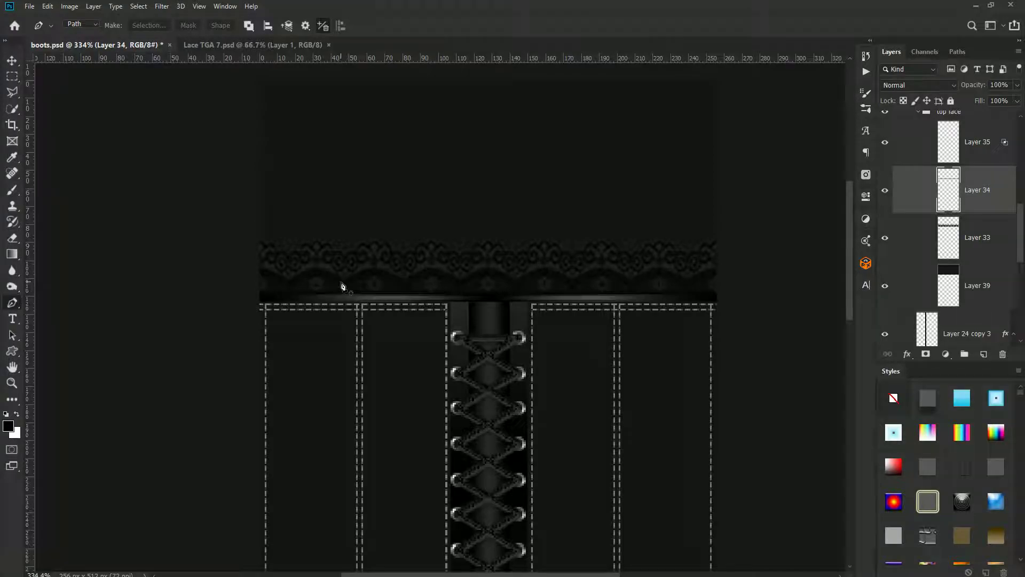
pyautogui.scroll(1, 928, 164)
pyautogui.click(924, 160)
pyautogui.click(920, 159)
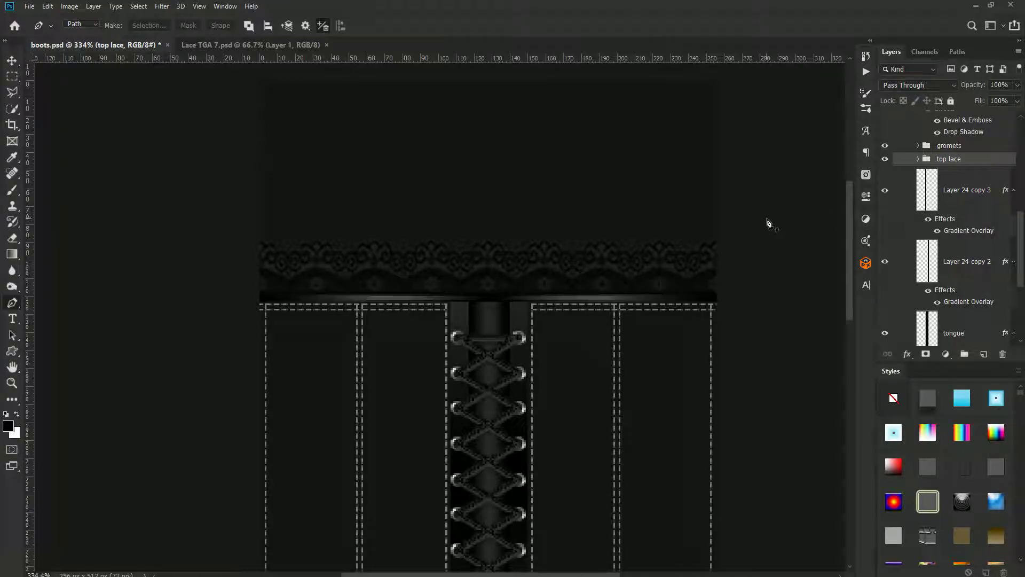
# Expand and show the highlights-top group to examine the vertical highlights on the lower part of the boot
pyautogui.hotkey('ctrl', 'r')
pyautogui.moveTo(761, 357); pyautogui.dragTo(743, 222)
pyautogui.hotkey('ctrl', 'r')
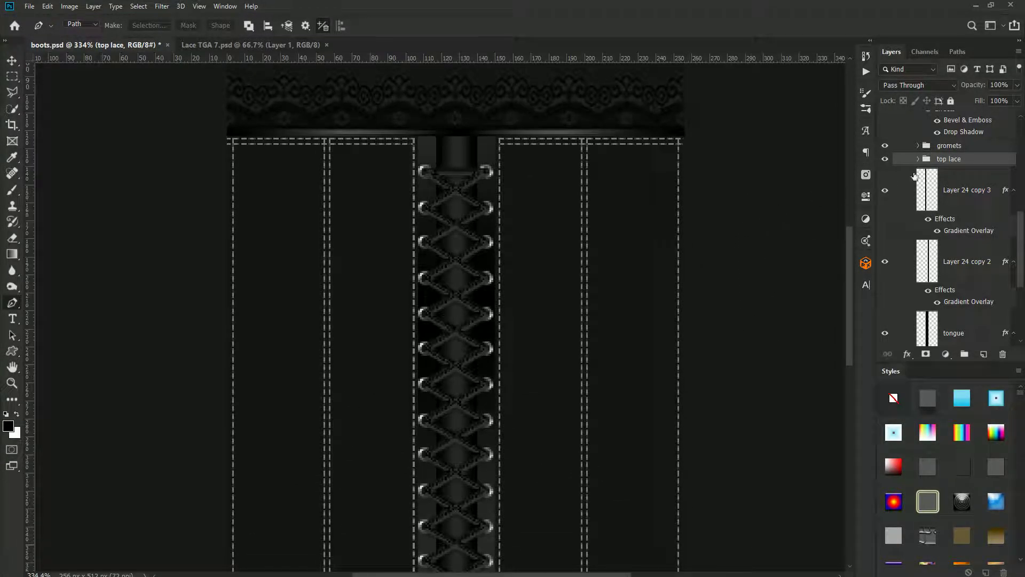
pyautogui.scroll(2, 990, 195)
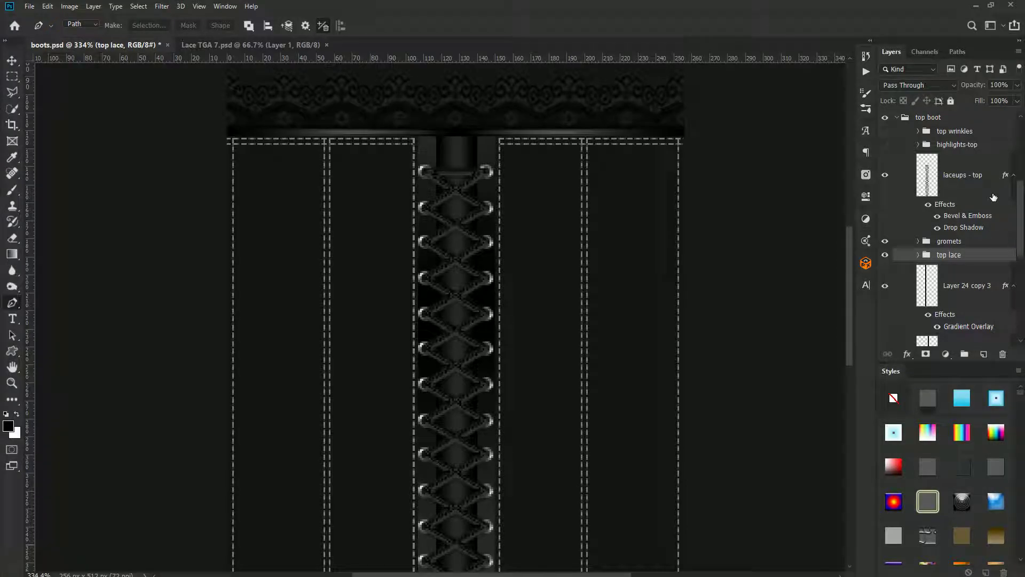
pyautogui.click(917, 144)
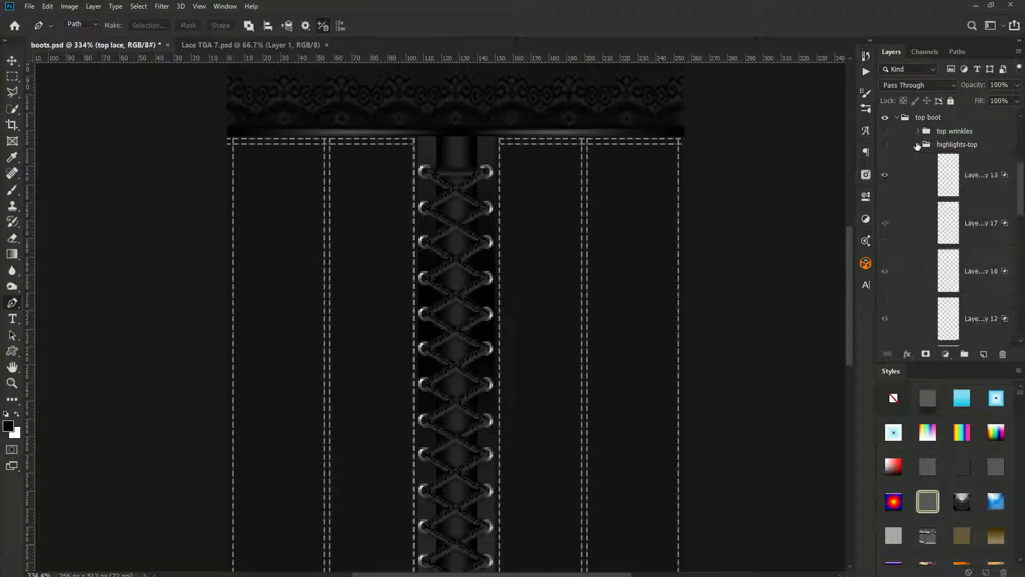
pyautogui.click(884, 145)
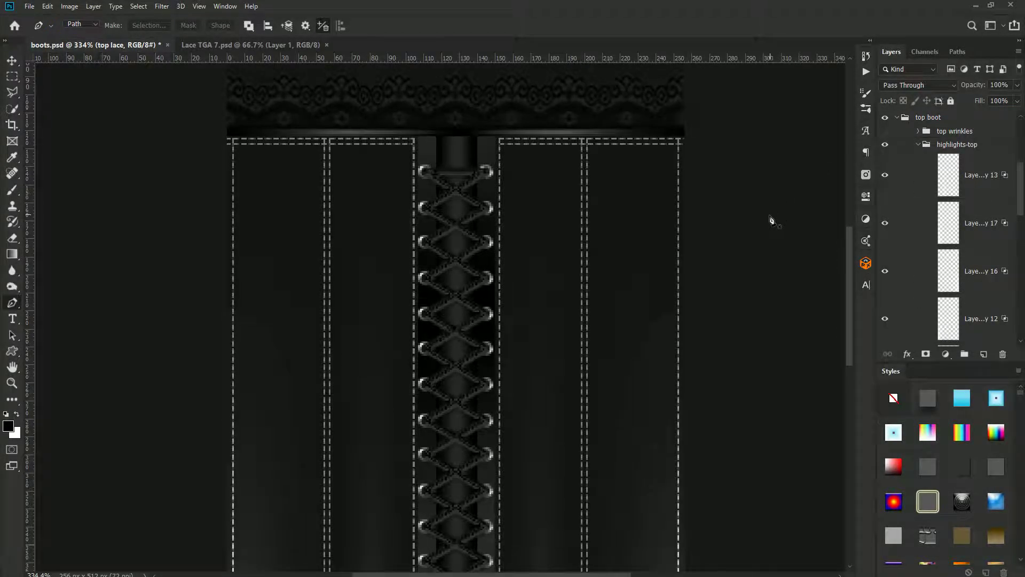
pyautogui.scroll(-3, 707, 256)
pyautogui.moveTo(763, 440); pyautogui.dragTo(670, 286)
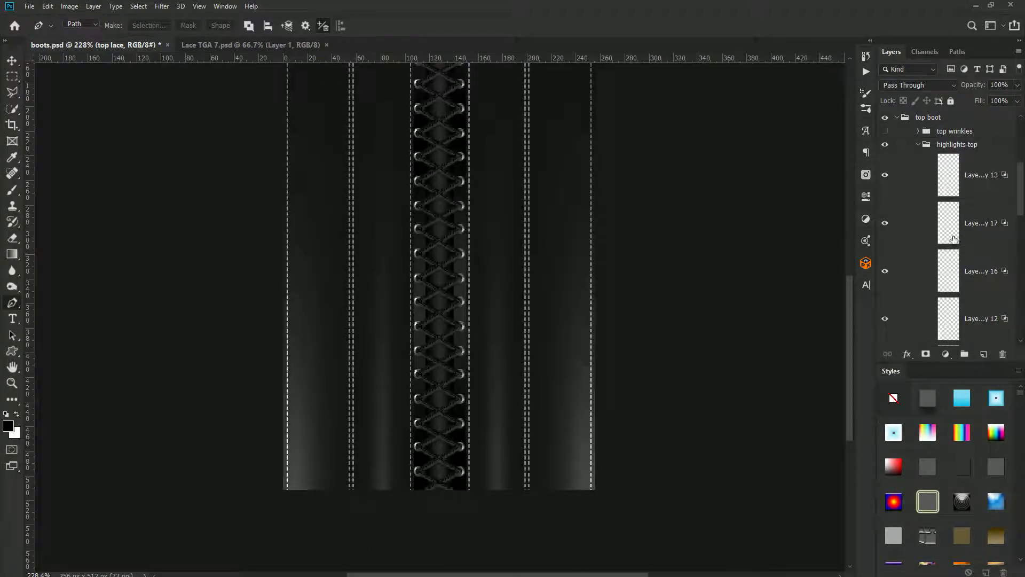
# Toggle the uppermost layer of the highlights-top group off and on, and collapse and hide the group again
pyautogui.click(886, 175)
pyautogui.click(886, 175)
pyautogui.click(981, 166)
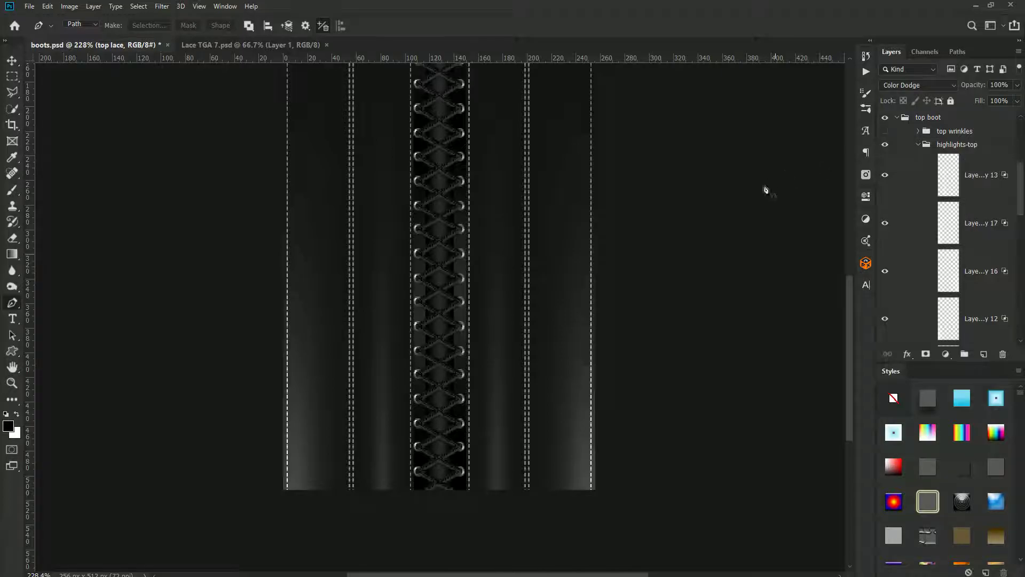
pyautogui.click(919, 145)
pyautogui.click(885, 145)
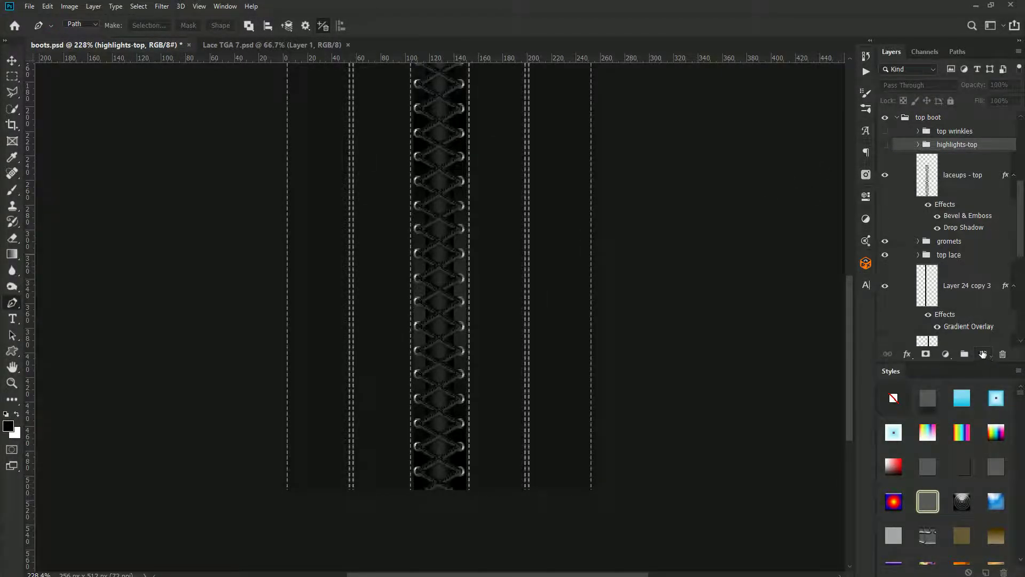
# Add a new layer above the highlights-top group, with Color Dodge blending and Transparency Shapes Layer disabled
pyautogui.click(983, 354)
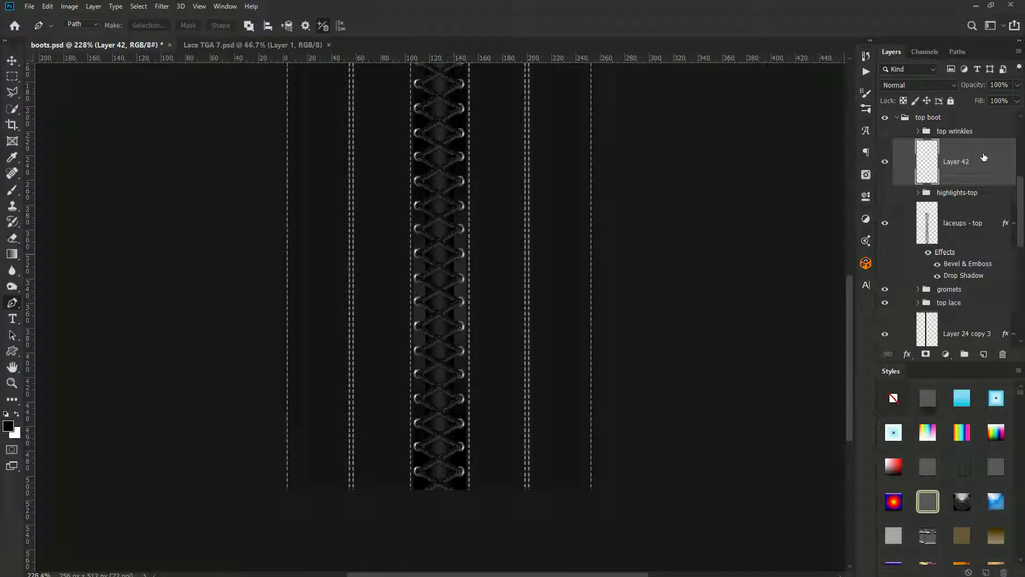
pyautogui.click(908, 86)
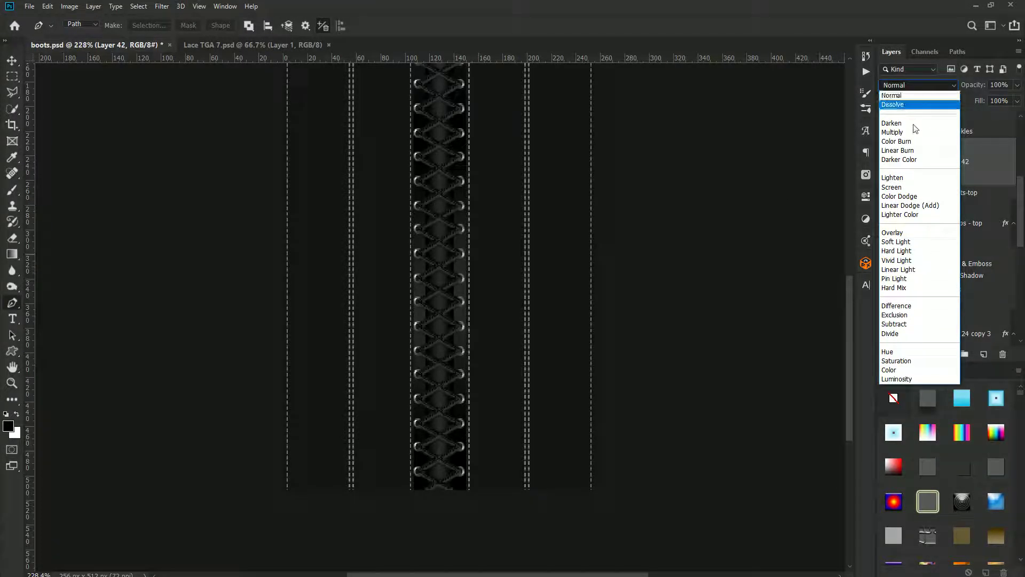
pyautogui.click(902, 198)
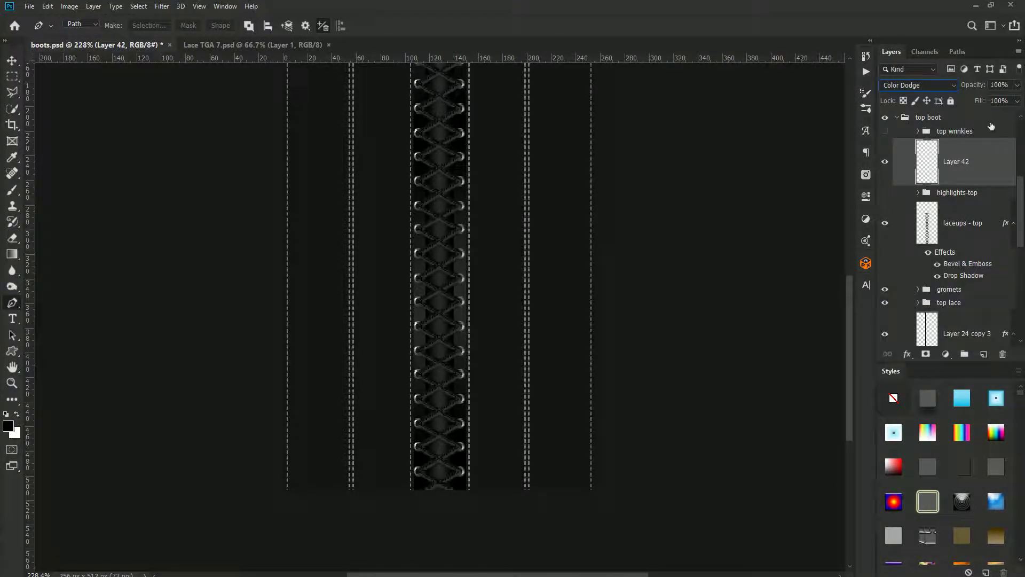
pyautogui.doubleClick(981, 154)
pyautogui.click(774, 243)
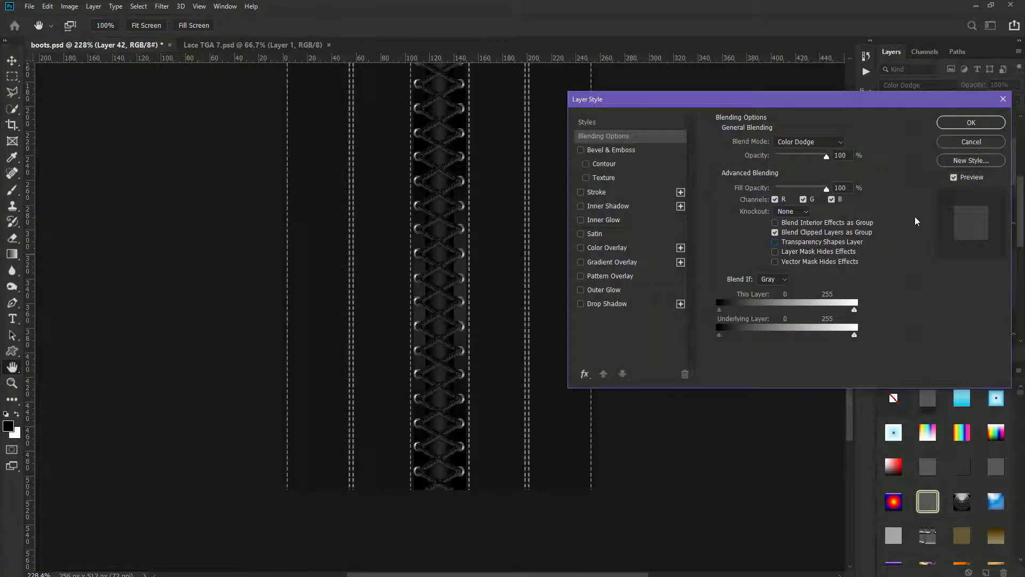
pyautogui.click(971, 123)
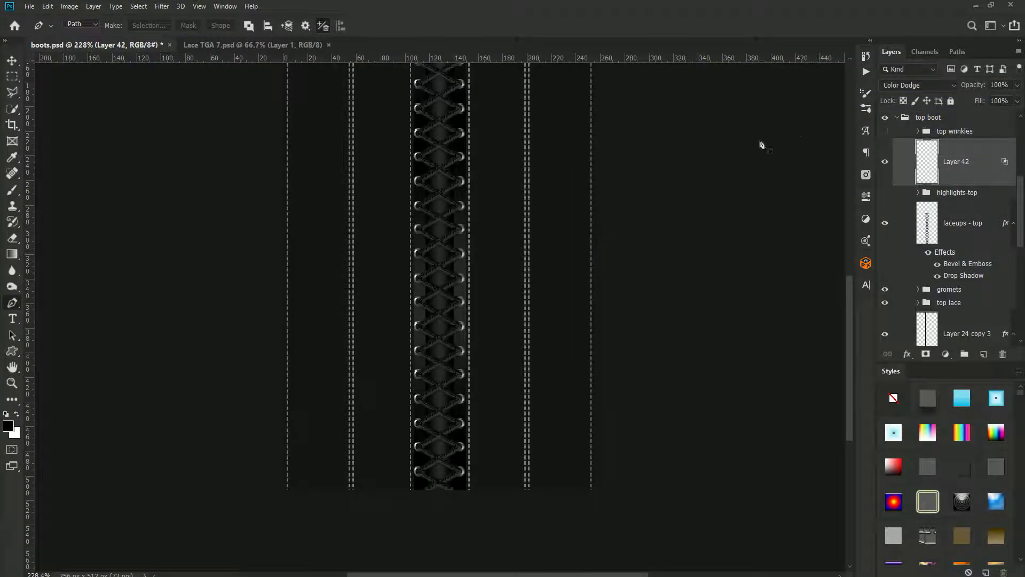
# Paint one white dot with a 20 px brush in the boot panel just right of the laces
pyautogui.click(14, 191)
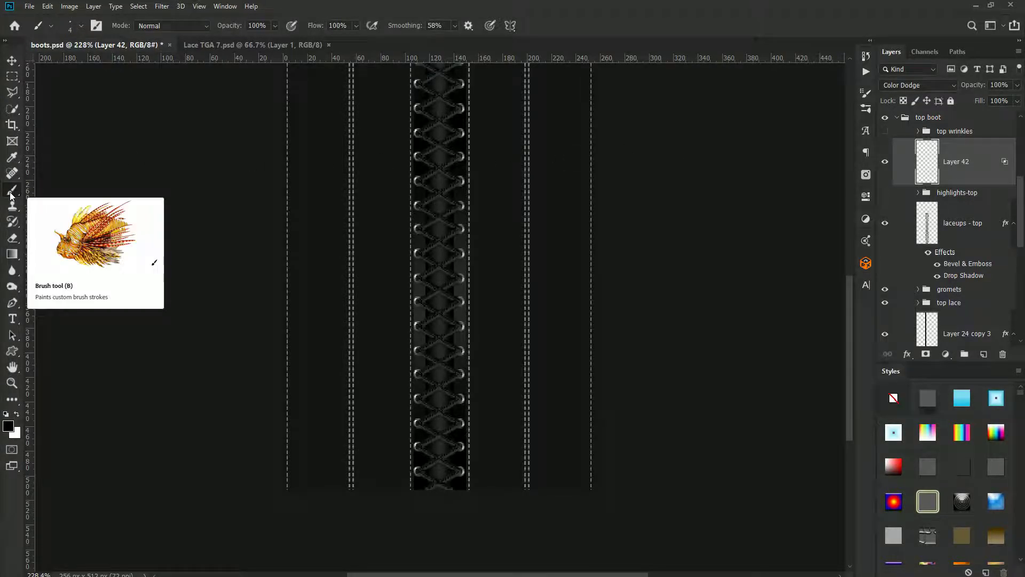
pyautogui.press('x')
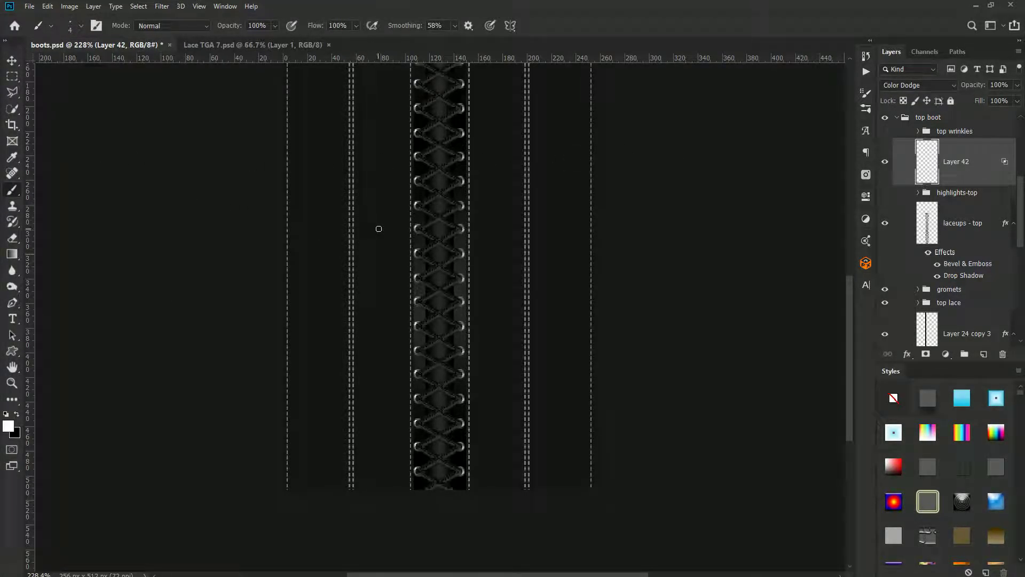
pyautogui.press(']')
pyautogui.press(']')
pyautogui.press(']')
pyautogui.press(']')
pyautogui.press(']')
pyautogui.press(']')
pyautogui.press(']')
pyautogui.click(498, 238)
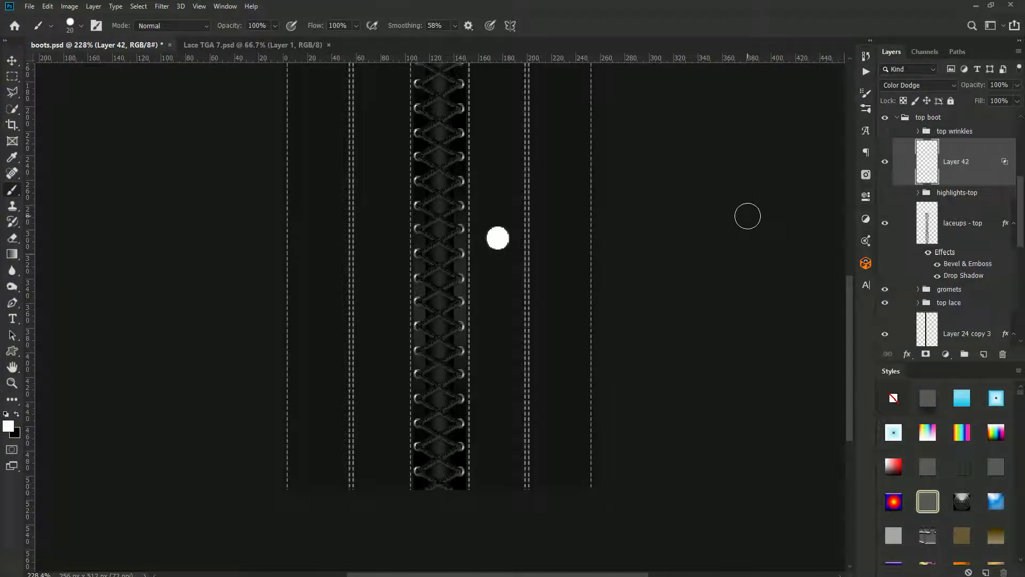
# Apply a Gaussian Blur to the white dot to soften it into a small glow
pyautogui.click(162, 6)
pyautogui.moveTo(167, 129)
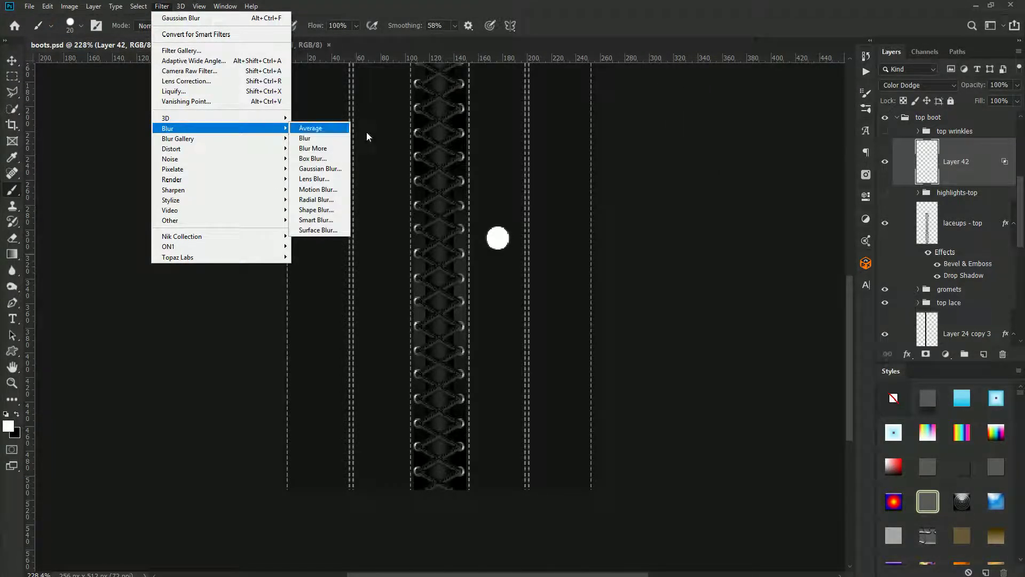
pyautogui.click(320, 169)
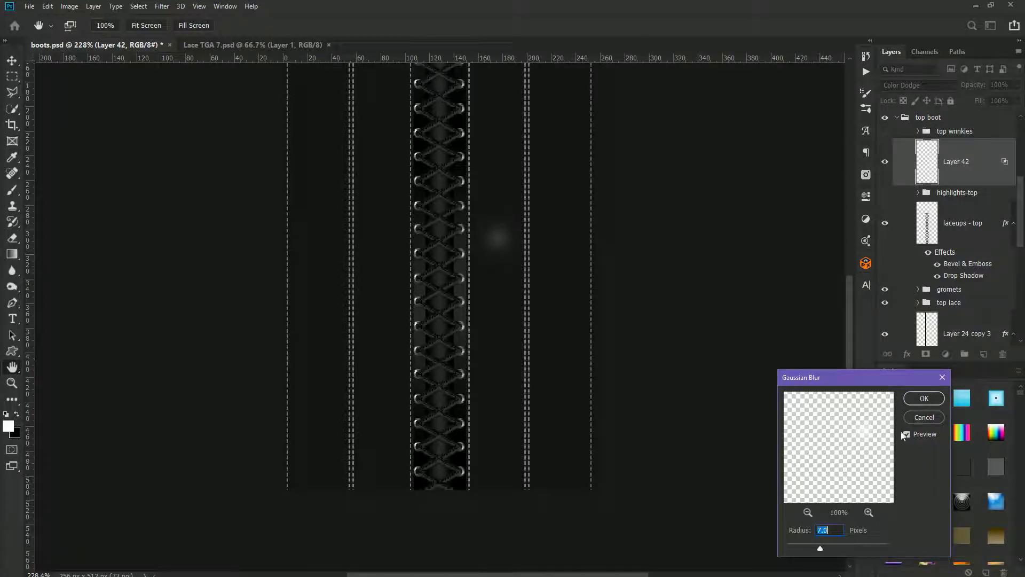
pyautogui.moveTo(813, 549); pyautogui.dragTo(815, 549)
pyautogui.click(925, 398)
pyautogui.press('b')
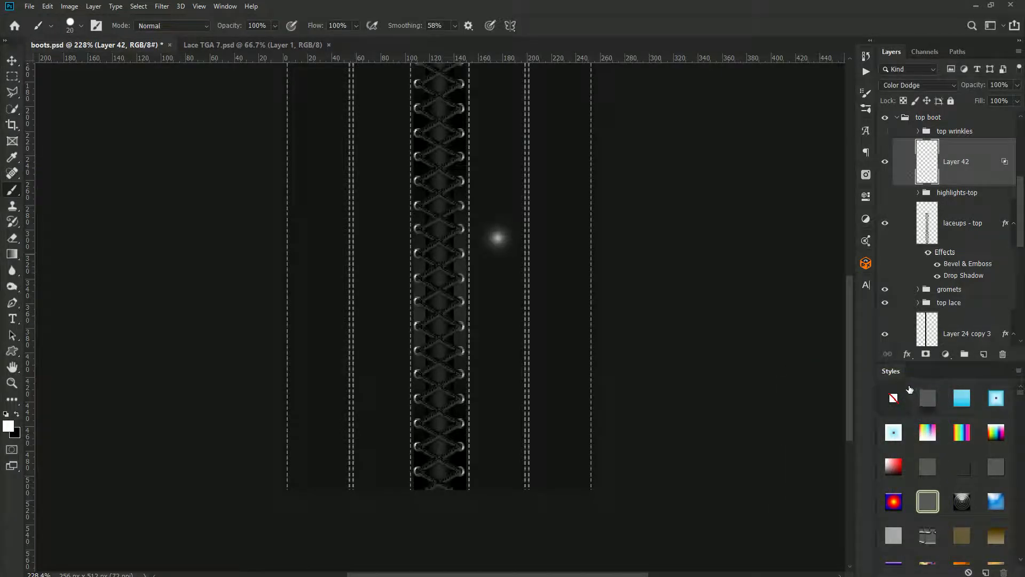
# Free-transform the glow and stretch it downward to about 679% of its height
pyautogui.hotkey('ctrl', 't')
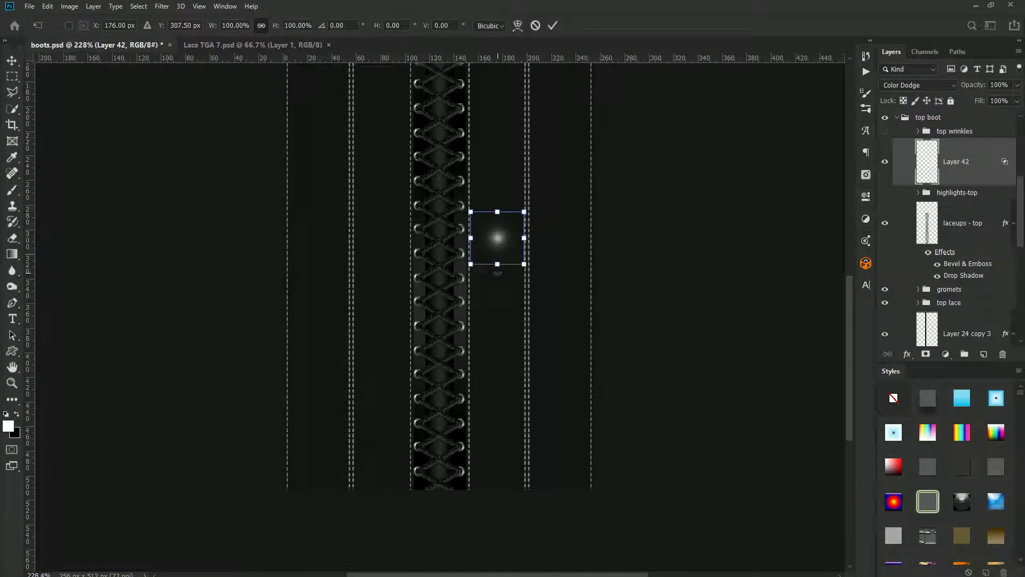
pyautogui.moveTo(497, 265); pyautogui.dragTo(497, 566)
pyautogui.moveTo(712, 432); pyautogui.dragTo(604, 323)
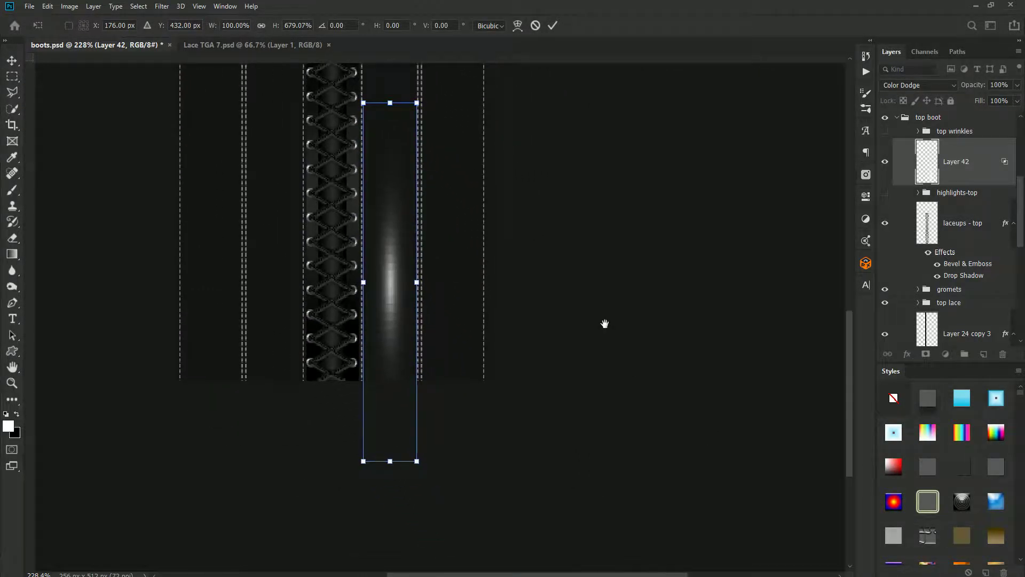
pyautogui.scroll(-2, 559, 248)
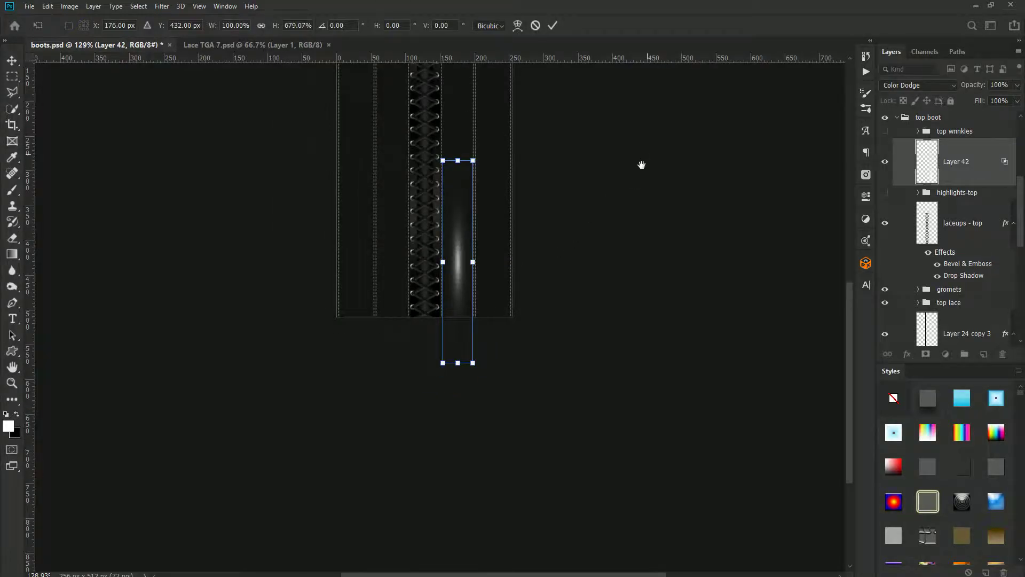
pyautogui.moveTo(644, 158); pyautogui.dragTo(565, 301)
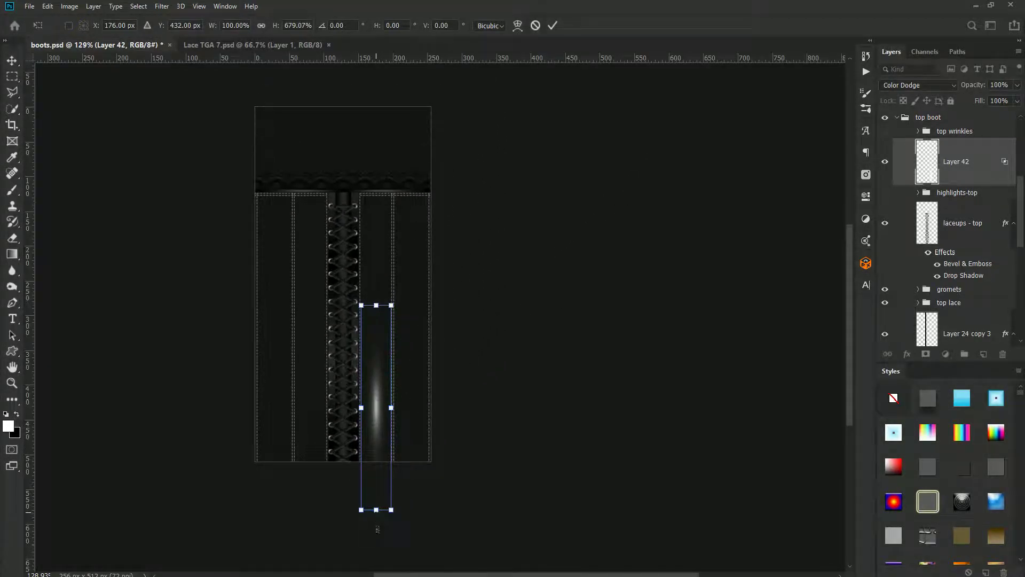
# Stretch the glow further to about 1749% height and 132% width, center it in the panel right of the laces, and apply the transform
pyautogui.moveTo(377, 524); pyautogui.dragTo(377, 572)
pyautogui.moveTo(378, 209); pyautogui.dragTo(378, 82)
pyautogui.scroll(-1, 536, 304)
pyautogui.moveTo(570, 355); pyautogui.dragTo(555, 266)
pyautogui.moveTo(396, 414); pyautogui.dragTo(396, 444)
pyautogui.moveTo(413, 247)
pyautogui.mouseDown()
pyautogui.moveTo(379, 247)
pyautogui.moveTo(412, 246)
pyautogui.mouseUp()
pyautogui.press('Left')
pyautogui.press('Left')
pyautogui.press('Left')
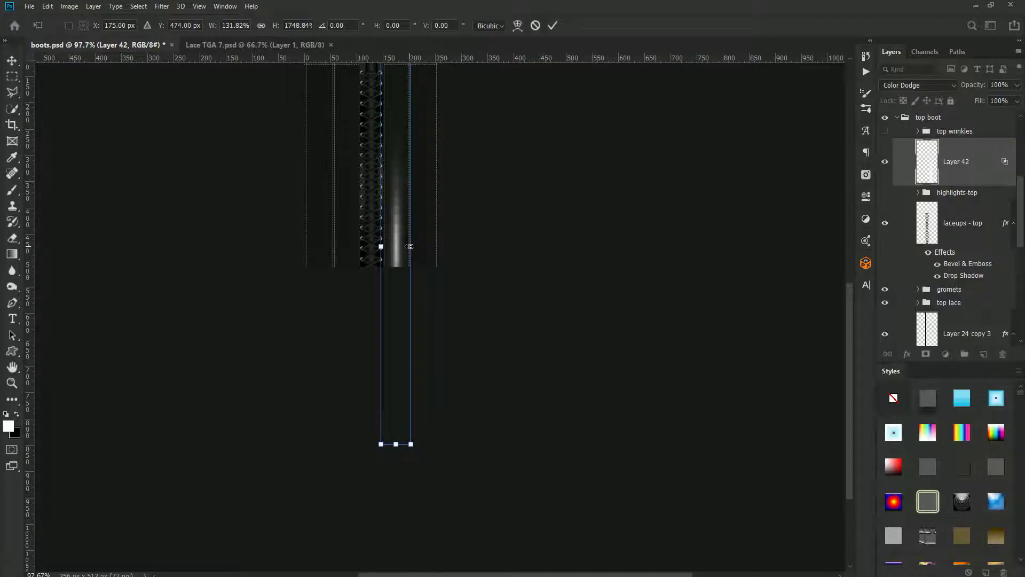
pyautogui.press('Return')
pyautogui.press('b')
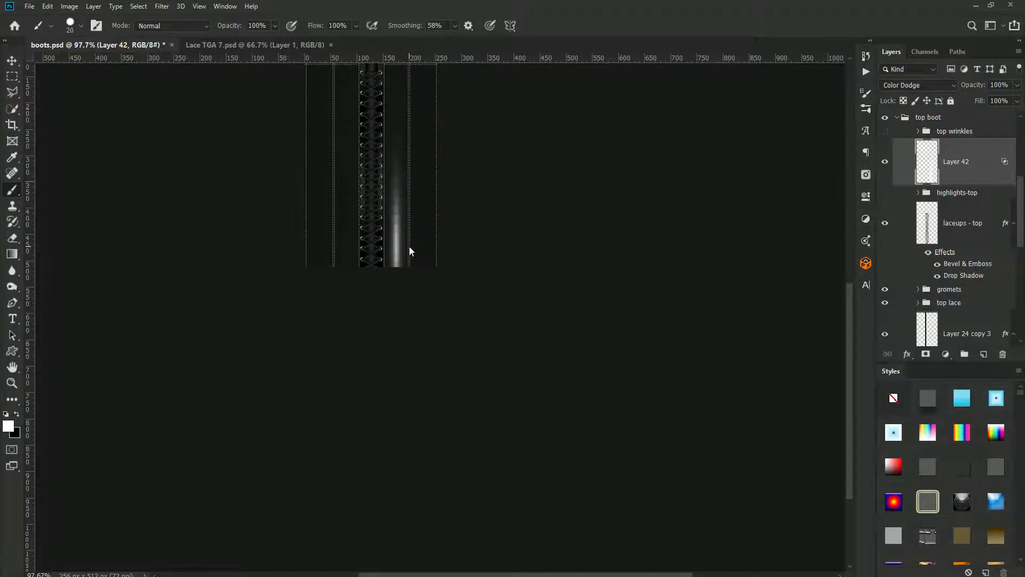
# Try Layer 42 at 50% and 40% opacity and settle on 30%
pyautogui.click(1009, 85)
pyautogui.write('50')
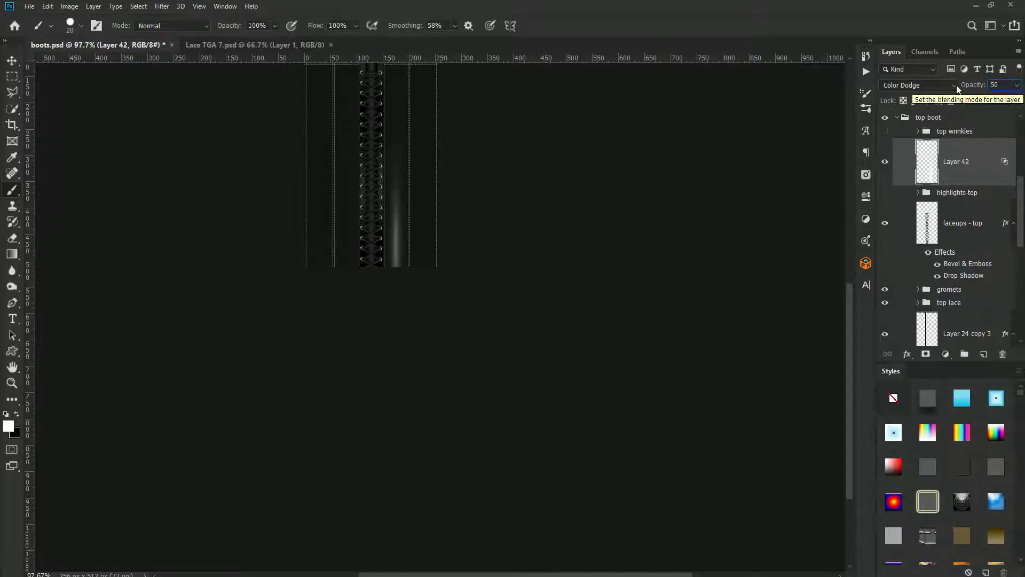
pyautogui.press('BackSpace')
pyautogui.press('BackSpace')
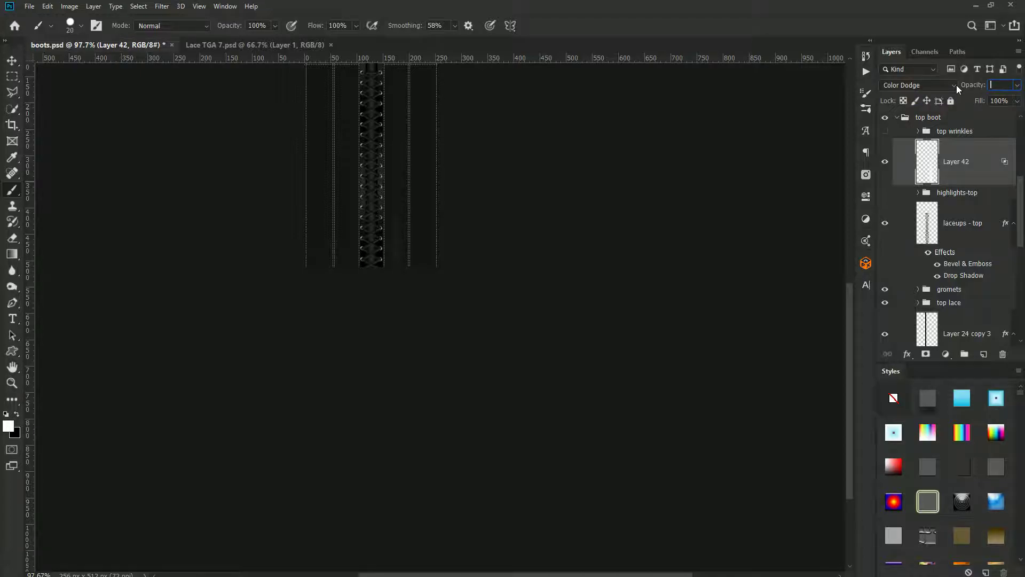
pyautogui.write('40')
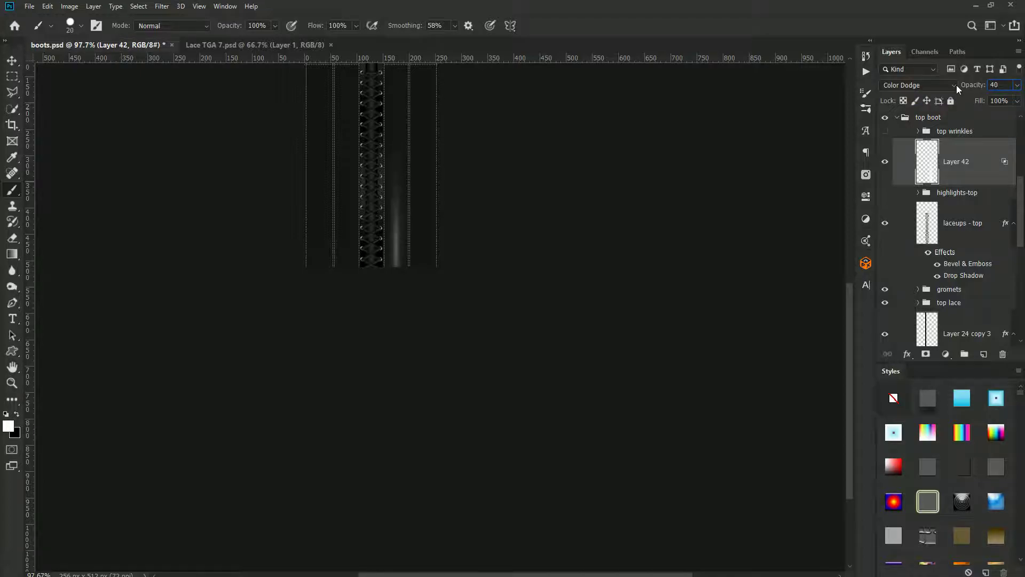
pyautogui.press('BackSpace')
pyautogui.press('BackSpace')
pyautogui.write('30')
pyautogui.moveTo(984, 282); pyautogui.dragTo(965, 200)
# Duplicate the highlight in Layer 42 and move the copy straight left into the panel on the other side of the laces
pyautogui.press('v')
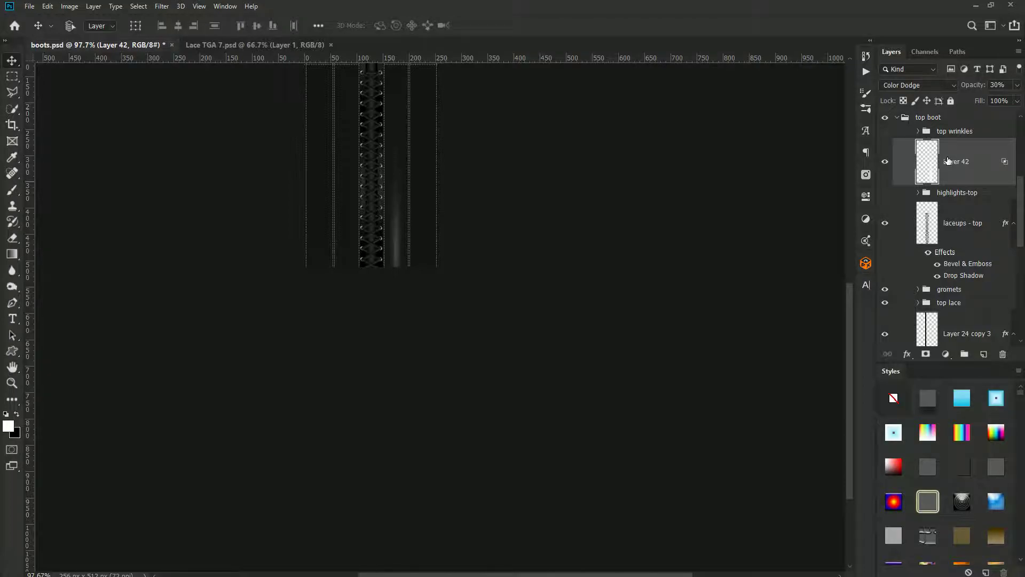
pyautogui.hotkey('ctrl', 'j')
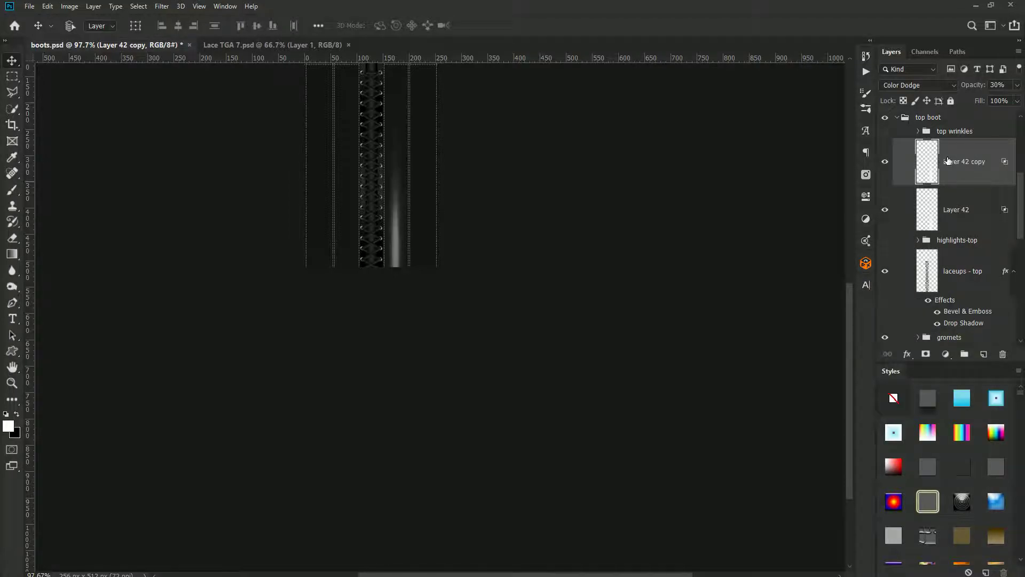
pyautogui.press('Left')
pyautogui.press('Left')
pyautogui.press('Left')
pyautogui.press('Left')
pyautogui.press('Left')
pyautogui.press('Left')
pyautogui.press('Left')
pyautogui.press('Left')
pyautogui.press('Left')
pyautogui.press('Left')
pyautogui.press('Left')
pyautogui.press('Left')
pyautogui.press('Left')
pyautogui.press('Left')
pyautogui.press('Left')
pyautogui.press('Left')
pyautogui.press('Left')
pyautogui.press('Left')
pyautogui.press('Left')
pyautogui.press('Left')
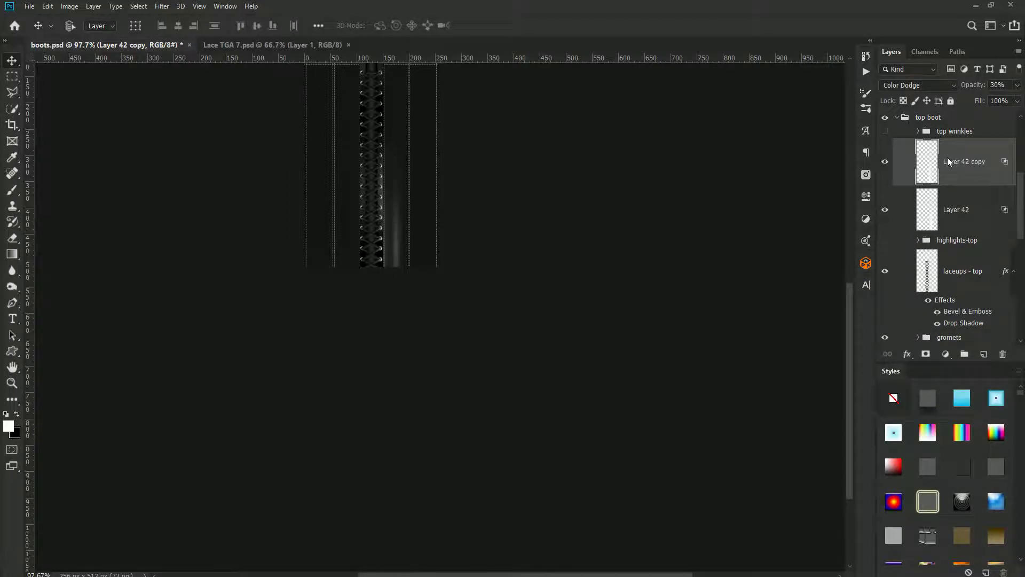
pyautogui.press('Left')
pyautogui.press('Left')
pyautogui.press('Left')
pyautogui.press('Left')
pyautogui.press('Left')
pyautogui.press('Left')
pyautogui.press('Left')
pyautogui.press('Left')
pyautogui.press('Left')
pyautogui.press('Left')
pyautogui.press('Left')
pyautogui.press('Left')
pyautogui.press('Left')
pyautogui.press('Left')
pyautogui.press('Left')
pyautogui.press('Left')
pyautogui.press('Left')
pyautogui.press('Left')
pyautogui.press('Left')
pyautogui.press('Left')
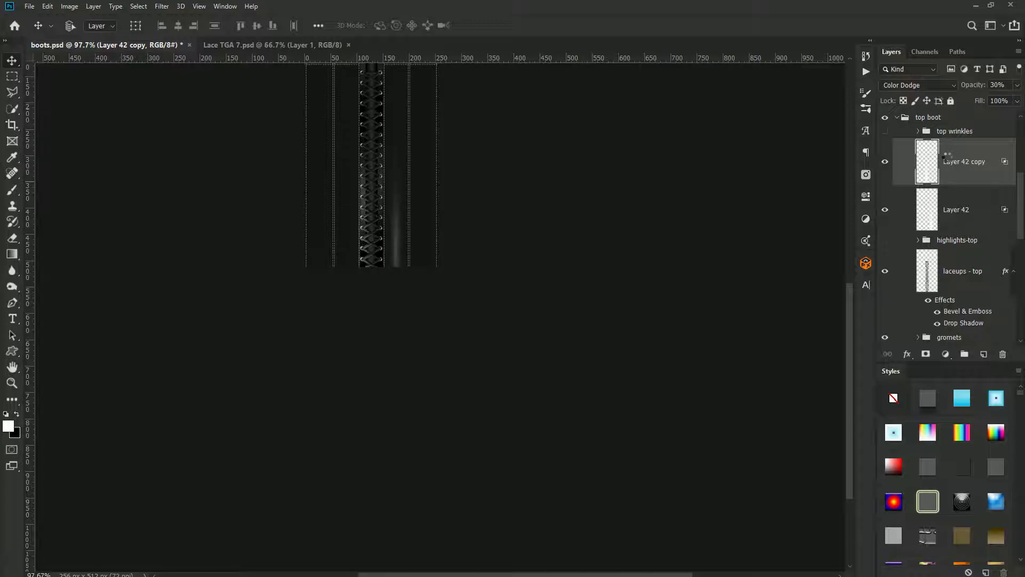
pyautogui.press('Left')
pyautogui.press('Left')
pyautogui.press('Left')
pyautogui.press('Left')
pyautogui.press('Left')
pyautogui.press('Left')
pyautogui.press('Left')
pyautogui.press('Left')
pyautogui.press('Left')
pyautogui.press('Left')
pyautogui.press('Left')
pyautogui.press('Left')
pyautogui.press('Left')
pyautogui.press('Left')
pyautogui.press('Left')
pyautogui.press('Left')
pyautogui.press('Left')
pyautogui.press('Left')
pyautogui.press('Left')
pyautogui.press('Left')
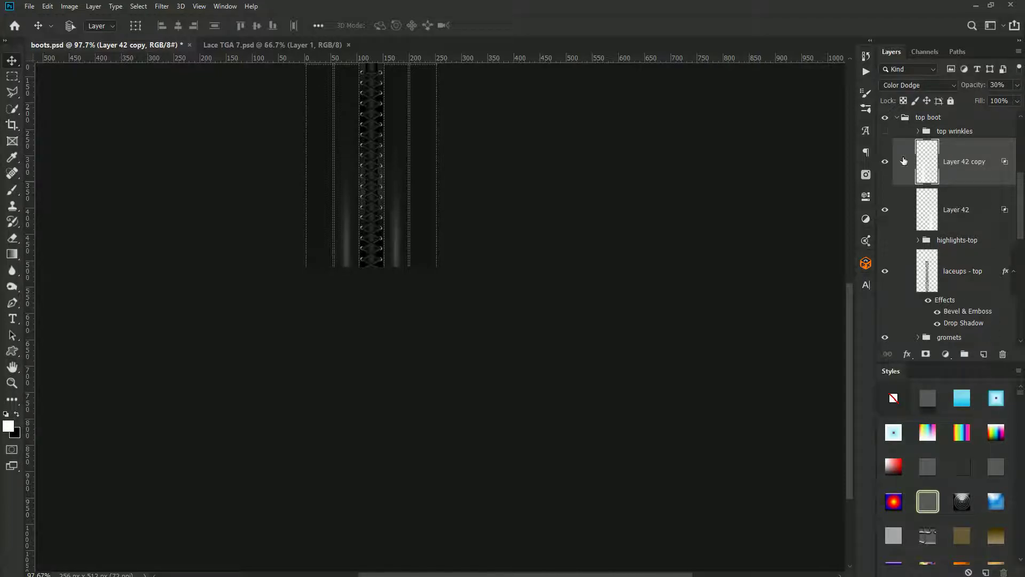
# Add a new layer above Layer 42 copy in Color Dodge mode and turn off Transparency Shapes Layer in its blending options
pyautogui.click(986, 356)
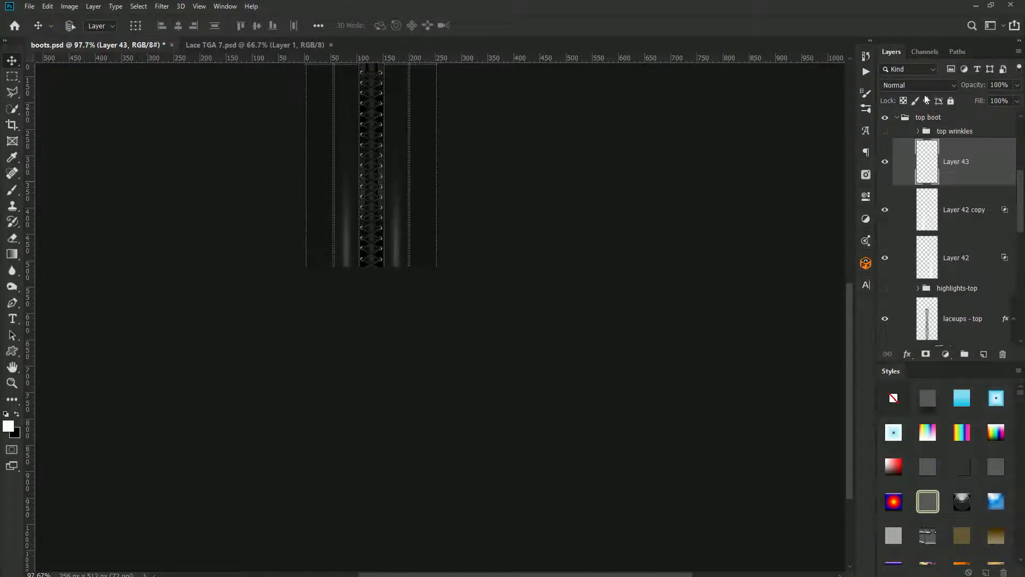
pyautogui.click(915, 85)
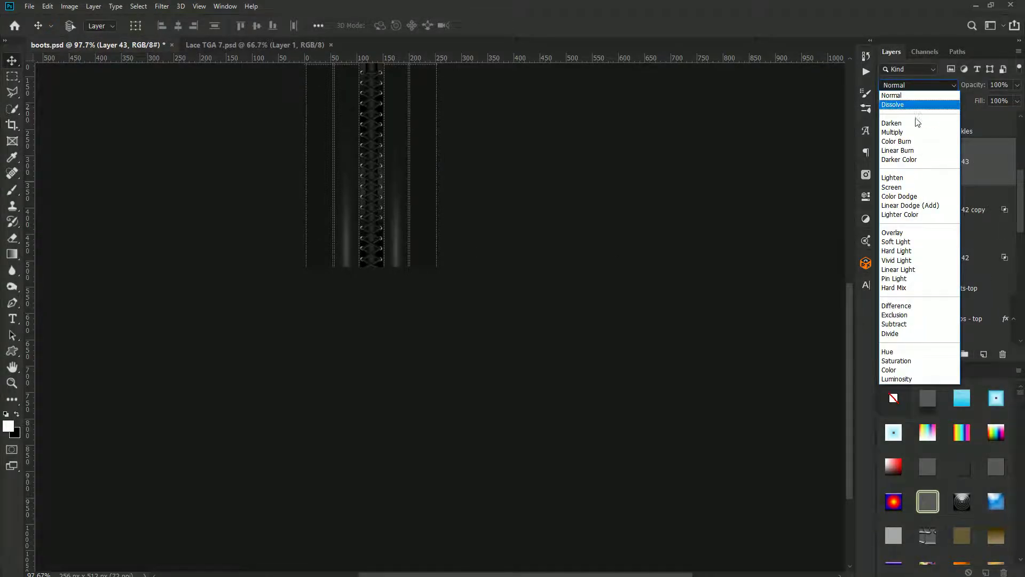
pyautogui.click(925, 196)
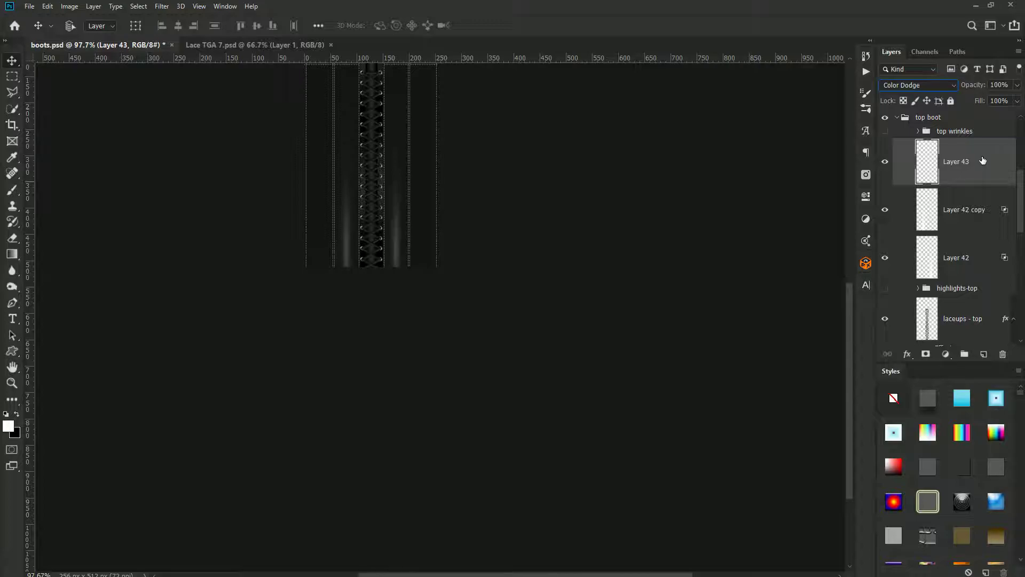
pyautogui.doubleClick(983, 160)
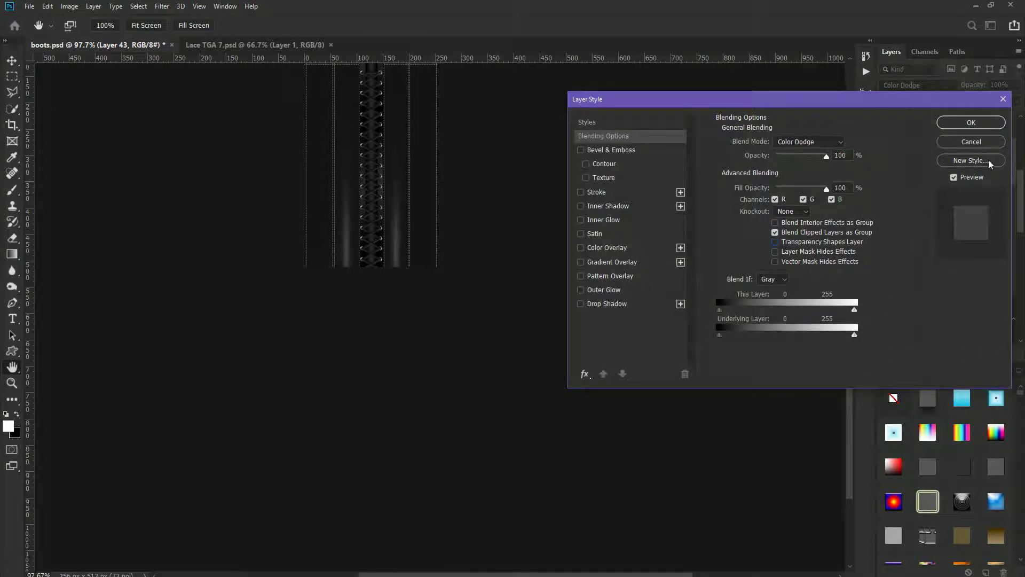
pyautogui.click(972, 122)
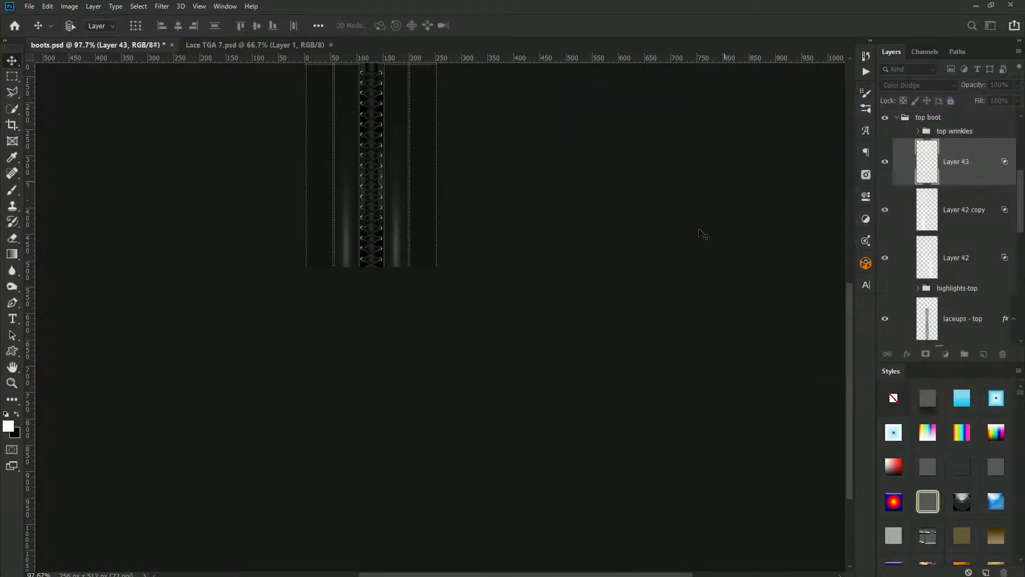
# Paint a single white dot with a 35 px brush in the outermost panel on the right side of the boot
pyautogui.click(13, 190)
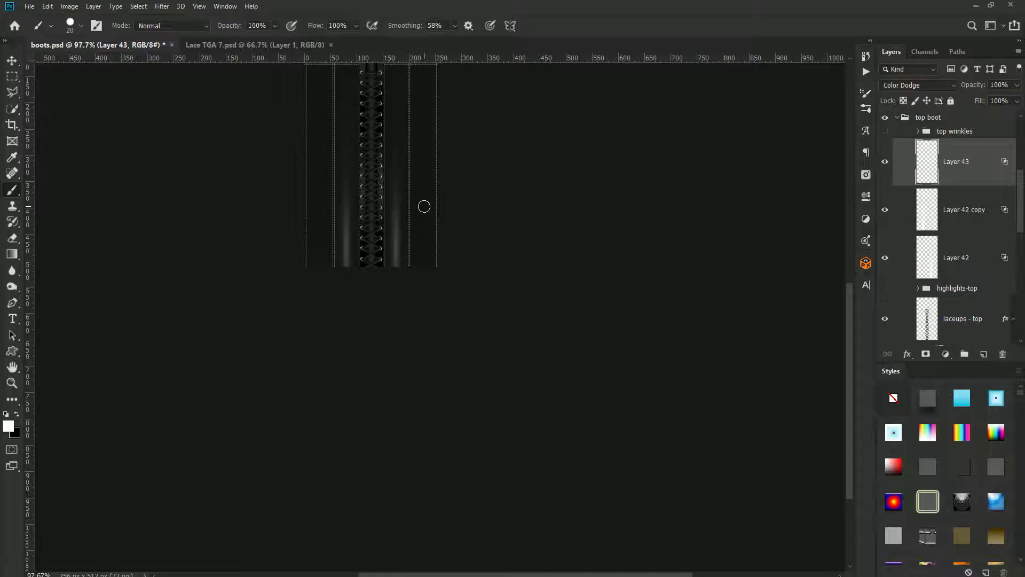
pyautogui.press(']')
pyautogui.press(']')
pyautogui.press(']')
pyautogui.click(423, 207)
# Soften the white dot into a glow with a Gaussian Blur
pyautogui.click(162, 6)
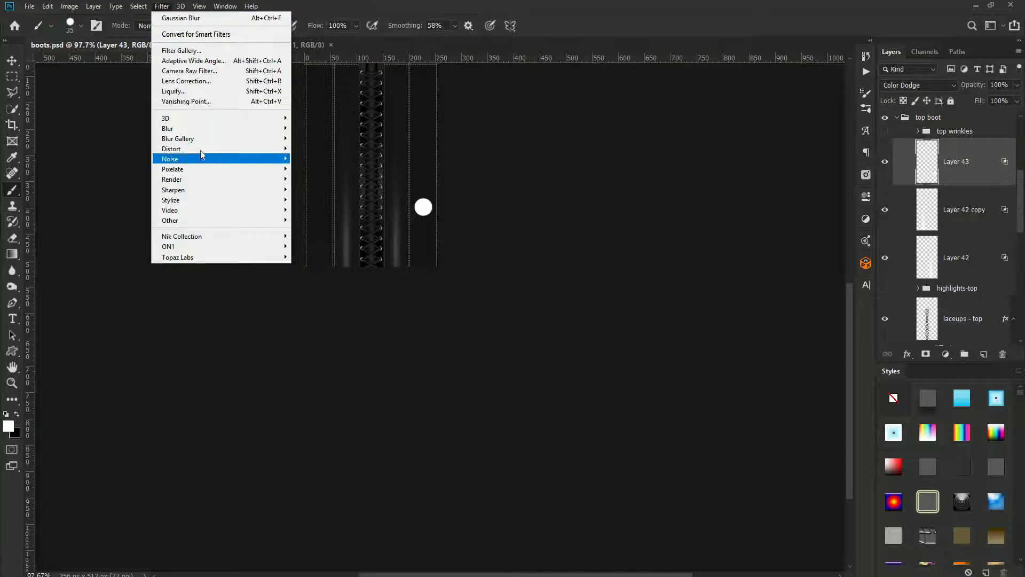
pyautogui.moveTo(183, 131)
pyautogui.click(315, 169)
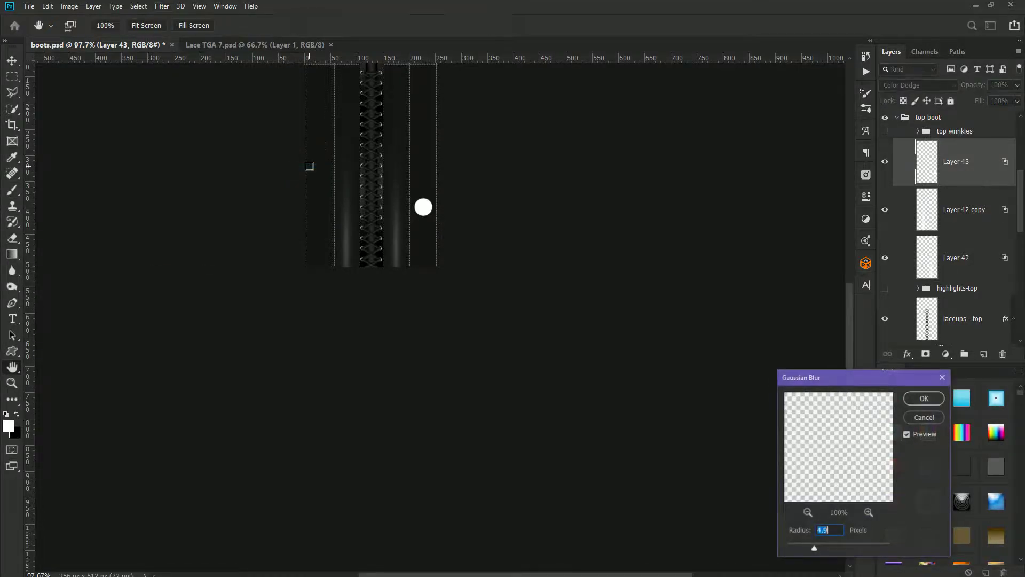
pyautogui.moveTo(825, 546)
pyautogui.mouseDown()
pyautogui.moveTo(835, 546)
pyautogui.moveTo(825, 546)
pyautogui.mouseUp()
pyautogui.click(922, 399)
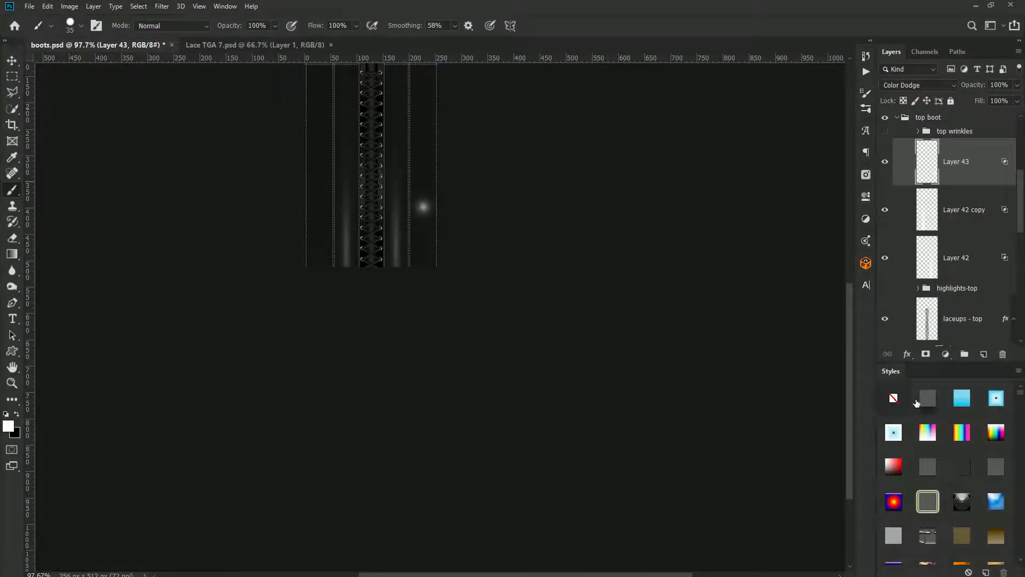
# Free-transform the glow to about 713% of its height and 260% of its width
pyautogui.hotkey('ctrl', 't')
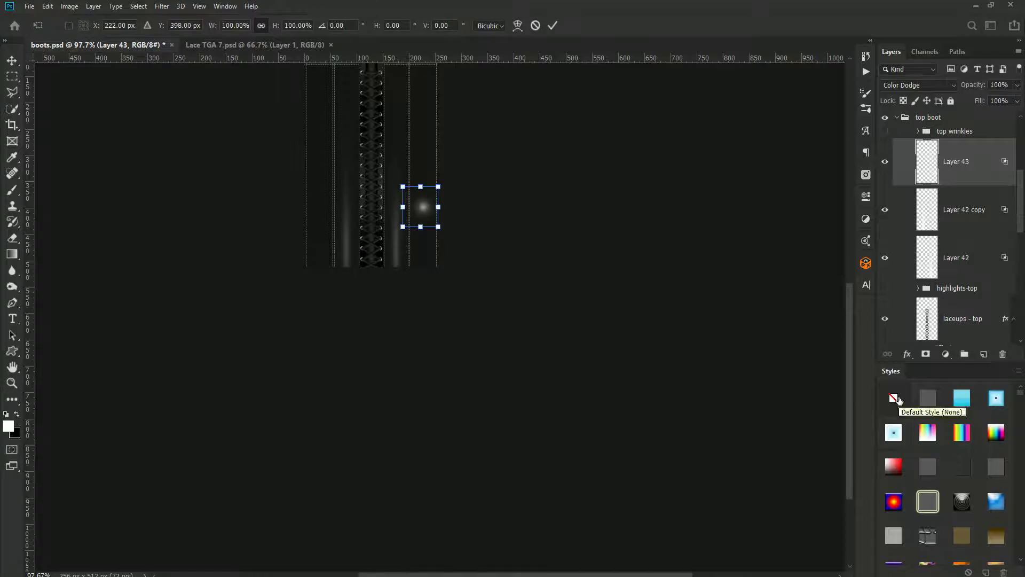
pyautogui.moveTo(422, 227); pyautogui.dragTo(421, 479)
pyautogui.moveTo(466, 366); pyautogui.dragTo(466, 259)
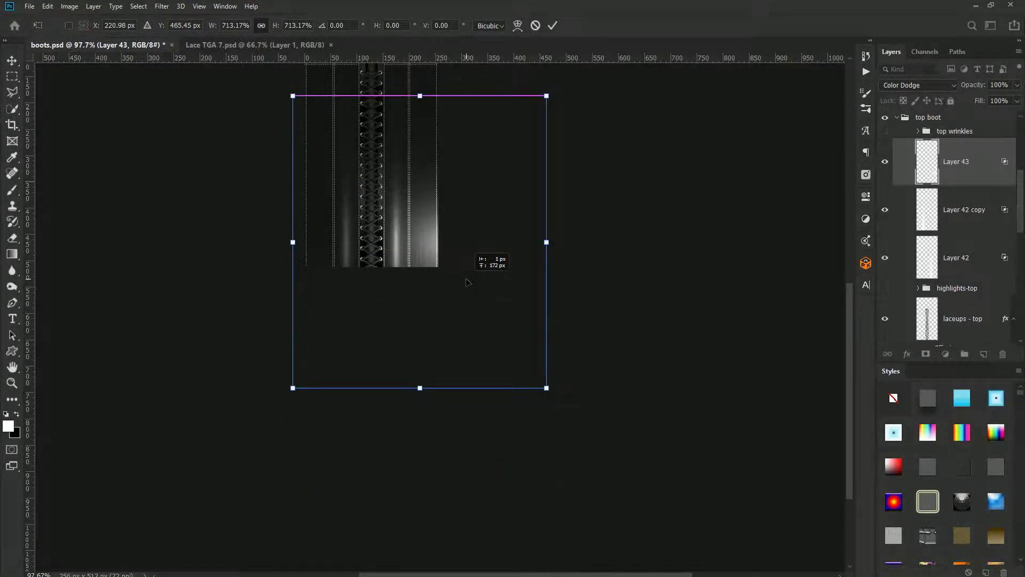
pyautogui.moveTo(293, 242); pyautogui.dragTo(454, 242)
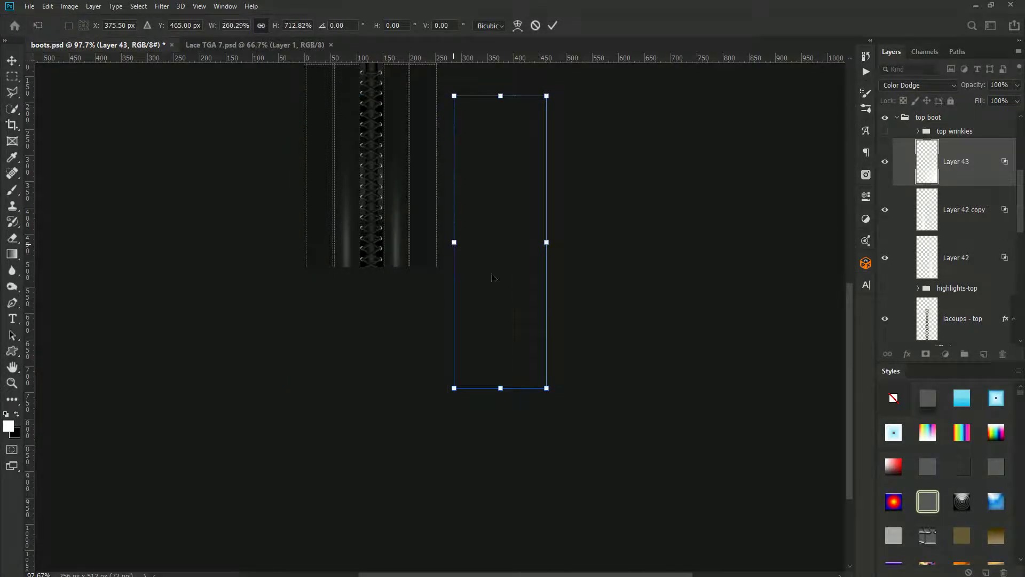
# Center the stretched glow on the texture's right edge near the bottom, at about X 250.5 px and Y 495 px, and apply the transform
pyautogui.moveTo(516, 332); pyautogui.dragTo(438, 312)
pyautogui.moveTo(430, 186); pyautogui.dragTo(451, 242)
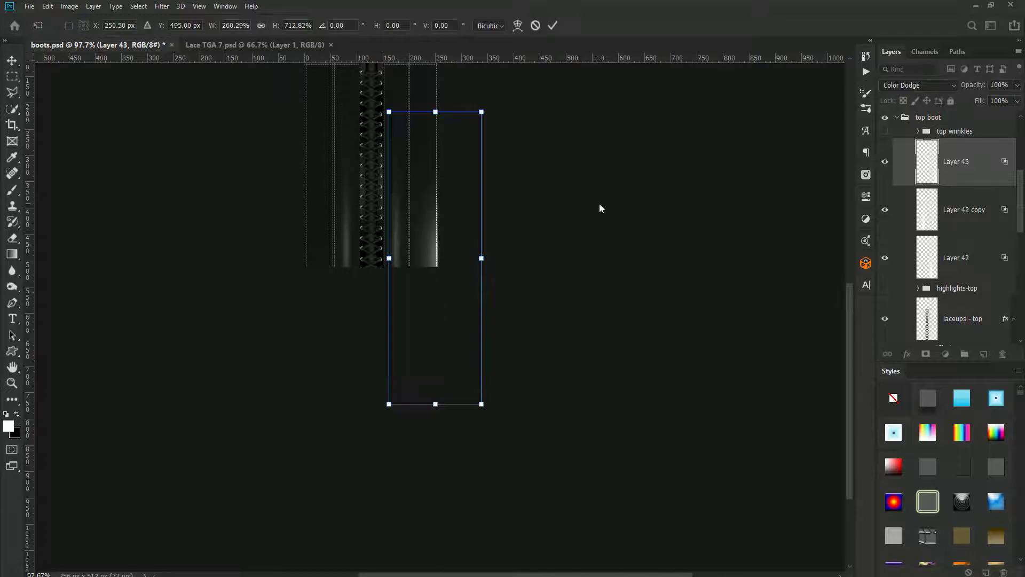
pyautogui.moveTo(620, 217); pyautogui.dragTo(558, 270)
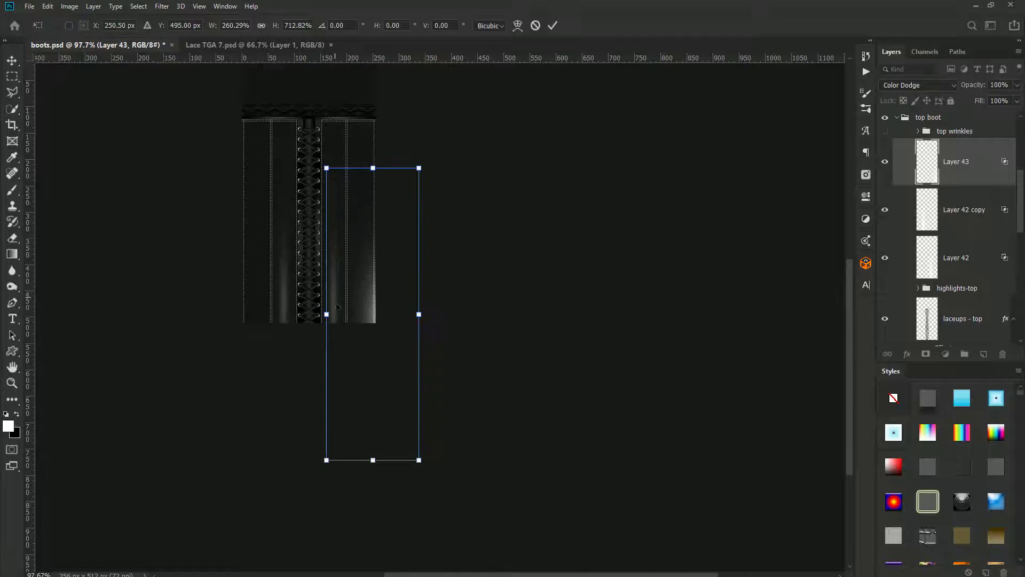
pyautogui.click(555, 27)
pyautogui.press('b')
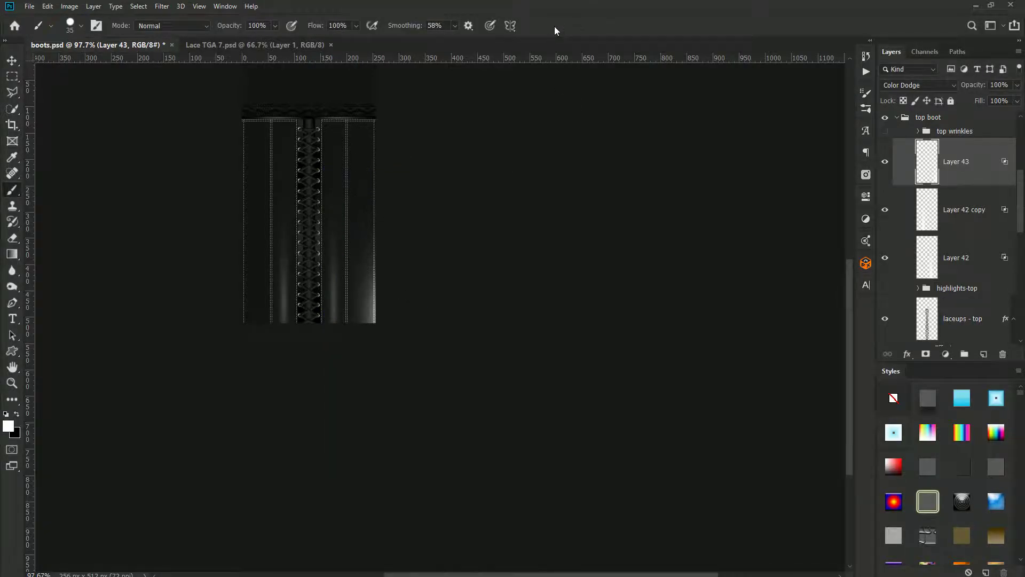
pyautogui.press('v')
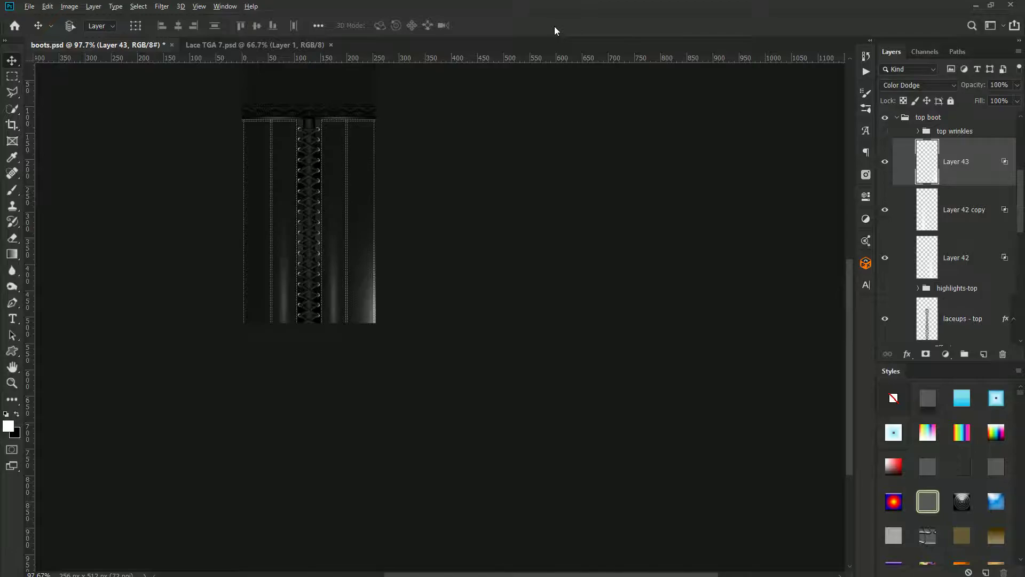
# Duplicate the Layer 43 highlight and move the copy straight left to the opposite outer edge of the texture
pyautogui.hotkey('ctrl', 'j')
pyautogui.press('Left')
pyautogui.press('Left')
pyautogui.press('Left')
pyautogui.press('Left')
pyautogui.press('Left')
pyautogui.press('Left')
pyautogui.press('Left')
pyautogui.press('Left')
pyautogui.press('Left')
pyautogui.press('Left')
pyautogui.press('Left')
pyautogui.press('Left')
pyautogui.press('Left')
pyautogui.press('Left')
pyautogui.press('Left')
pyautogui.press('Left')
pyautogui.press('Left')
pyautogui.press('Left')
pyautogui.press('Left')
pyautogui.press('Left')
pyautogui.press('Left')
pyautogui.press('Left')
pyautogui.press('Left')
pyautogui.press('Left')
pyautogui.press('Left')
pyautogui.press('Left')
pyautogui.press('Left')
pyautogui.press('Left')
pyautogui.press('Left')
pyautogui.press('Left')
pyautogui.press('Left')
pyautogui.press('Left')
pyautogui.press('Left')
pyautogui.press('Left')
pyautogui.press('Left')
pyautogui.press('Left')
pyautogui.press('Left')
pyautogui.press('Left')
pyautogui.press('Left')
pyautogui.press('Left')
pyautogui.press('Left')
pyautogui.press('Left')
pyautogui.press('Left')
pyautogui.press('Left')
pyautogui.press('Left')
pyautogui.press('Left')
pyautogui.press('Left')
pyautogui.press('Left')
pyautogui.press('Left')
pyautogui.press('Left')
pyautogui.press('Left')
pyautogui.press('Left')
pyautogui.press('Left')
pyautogui.press('Left')
pyautogui.press('Left')
pyautogui.press('Left')
pyautogui.press('Left')
pyautogui.press('Left')
pyautogui.press('Left')
pyautogui.press('Left')
pyautogui.press('Left')
pyautogui.press('Left')
pyautogui.press('Left')
pyautogui.press('Left')
pyautogui.press('Left')
pyautogui.press('Left')
pyautogui.press('Left')
pyautogui.press('Left')
pyautogui.press('Left')
pyautogui.press('Left')
pyautogui.press('Left')
pyautogui.press('Left')
pyautogui.press('Left')
pyautogui.press('Left')
pyautogui.press('Left')
pyautogui.press('Left')
pyautogui.press('Left')
pyautogui.press('Left')
pyautogui.press('Left')
pyautogui.press('Left')
pyautogui.press('Left')
pyautogui.press('Left')
pyautogui.press('Left')
pyautogui.press('Left')
pyautogui.press('Left')
pyautogui.press('Left')
pyautogui.press('Left')
pyautogui.press('Left')
pyautogui.press('Left')
pyautogui.press('Left')
pyautogui.press('Left')
pyautogui.press('Left')
pyautogui.press('Left')
pyautogui.press('Left')
pyautogui.press('Left')
pyautogui.press('Left')
pyautogui.press('Left')
pyautogui.press('Left')
pyautogui.press('Left')
pyautogui.press('Left')
pyautogui.press('Left')
pyautogui.press('Left')
pyautogui.press('Left')
pyautogui.press('Left')
pyautogui.press('Left')
pyautogui.press('Left')
pyautogui.press('Left')
pyautogui.press('Left')
pyautogui.press('Left')
pyautogui.press('Left')
pyautogui.press('Left')
pyautogui.press('Left')
pyautogui.press('Left')
pyautogui.press('Left')
pyautogui.press('Left')
pyautogui.press('Left')
pyautogui.press('Left')
pyautogui.press('Left')
pyautogui.press('Left')
pyautogui.press('Left')
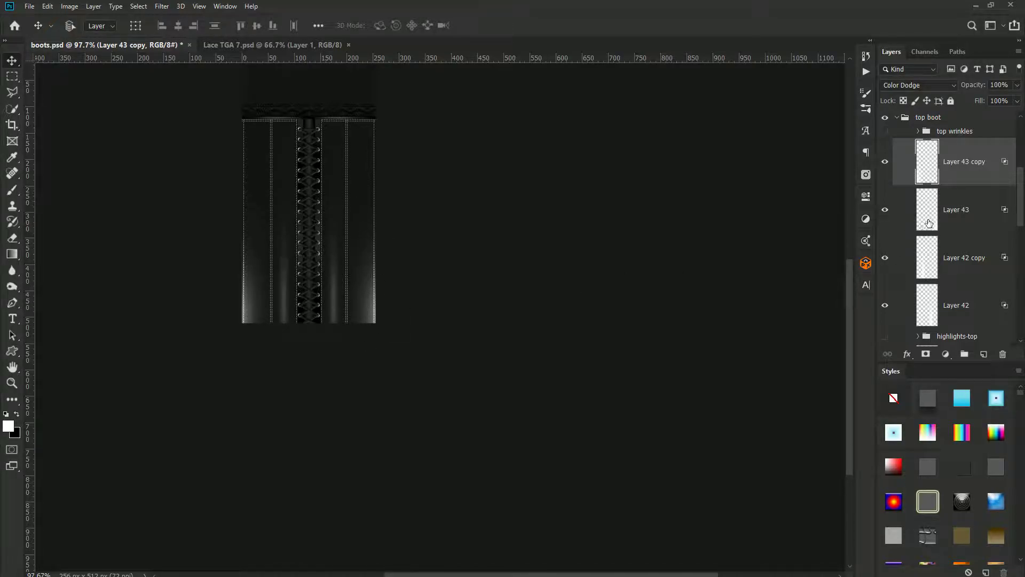
# Switch to the IMVU editor to examine the highlights on the back of the boots, and return to Photoshop
pyautogui.click(978, 9)
pyautogui.moveTo(510, 282); pyautogui.dragTo(528, 254)
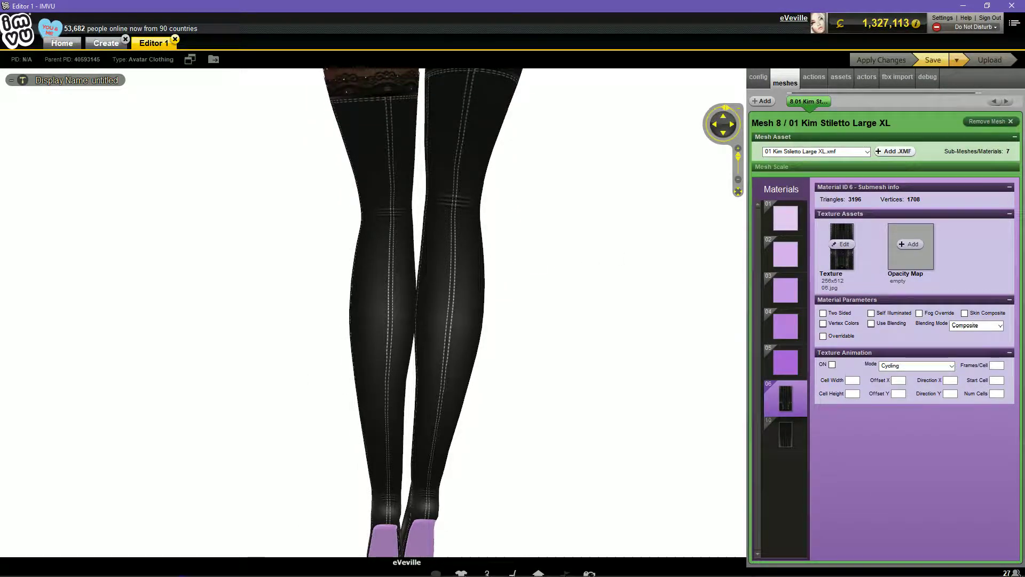
pyautogui.press('super')
pyautogui.click(209, 570)
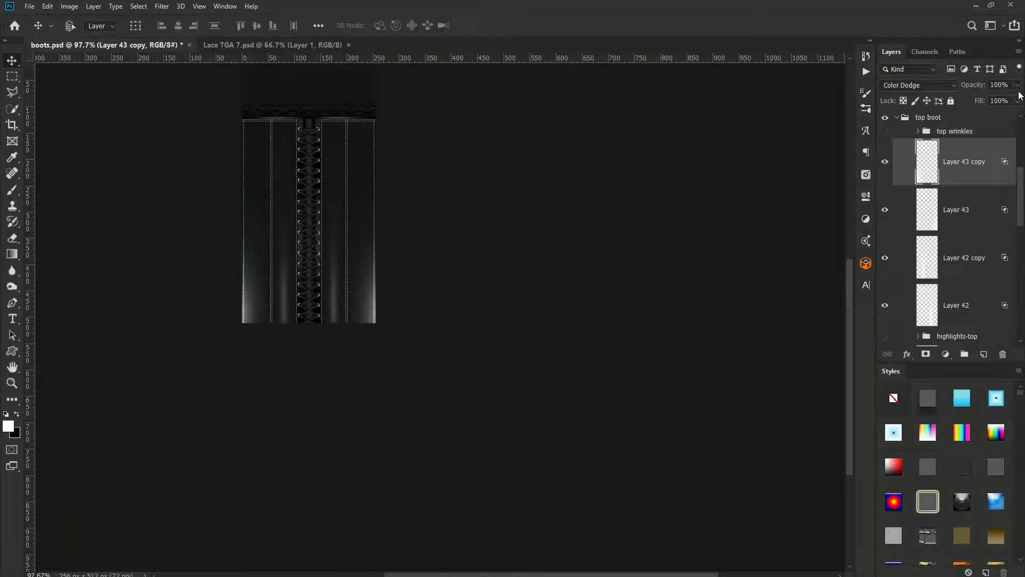
# Set the opacity of both edge highlights, Layer 43 copy and Layer 43, to 30%
pyautogui.click(1010, 85)
pyautogui.write('30')
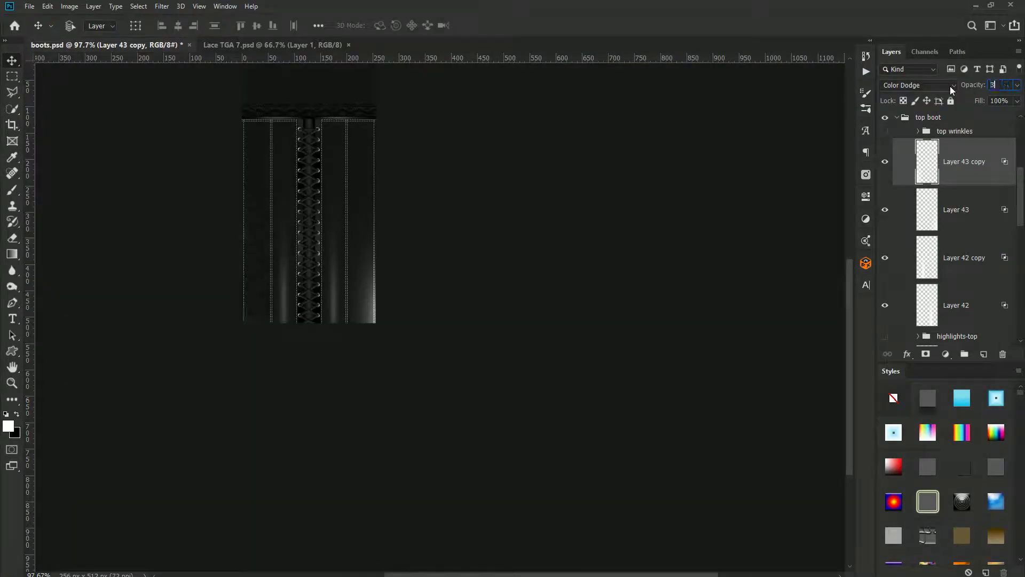
pyautogui.click(977, 210)
pyautogui.click(988, 84)
pyautogui.write('30')
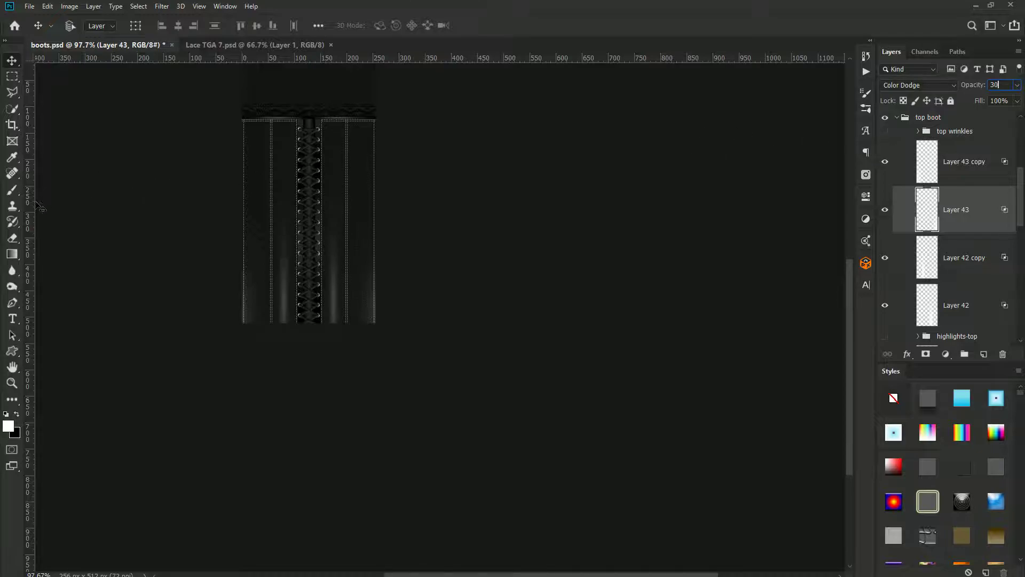
# Crop the document to its existing canvas bounds to trim the layer content hanging outside it
pyautogui.click(12, 126)
pyautogui.moveTo(297, 132); pyautogui.dragTo(416, 250)
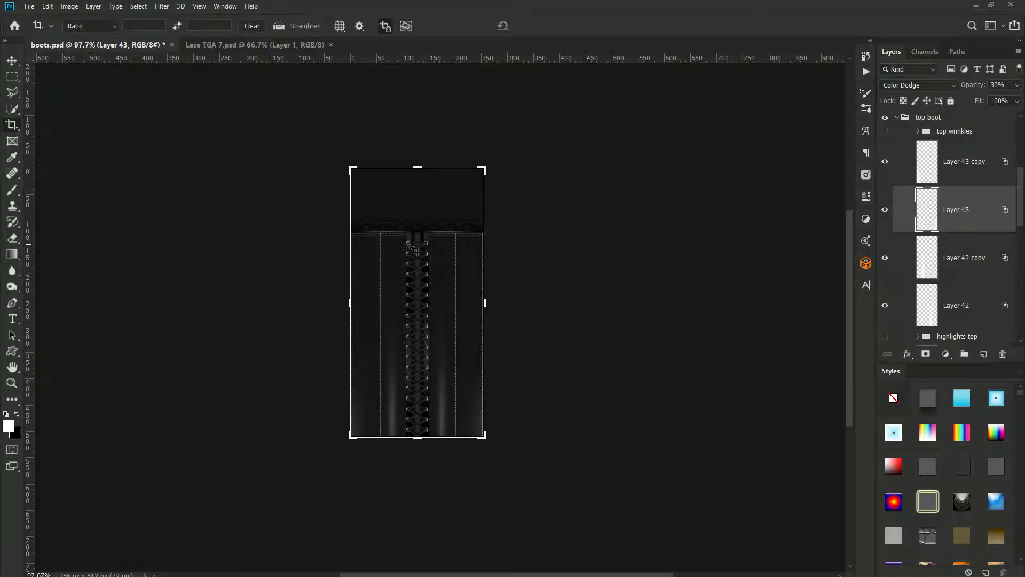
pyautogui.click(409, 244)
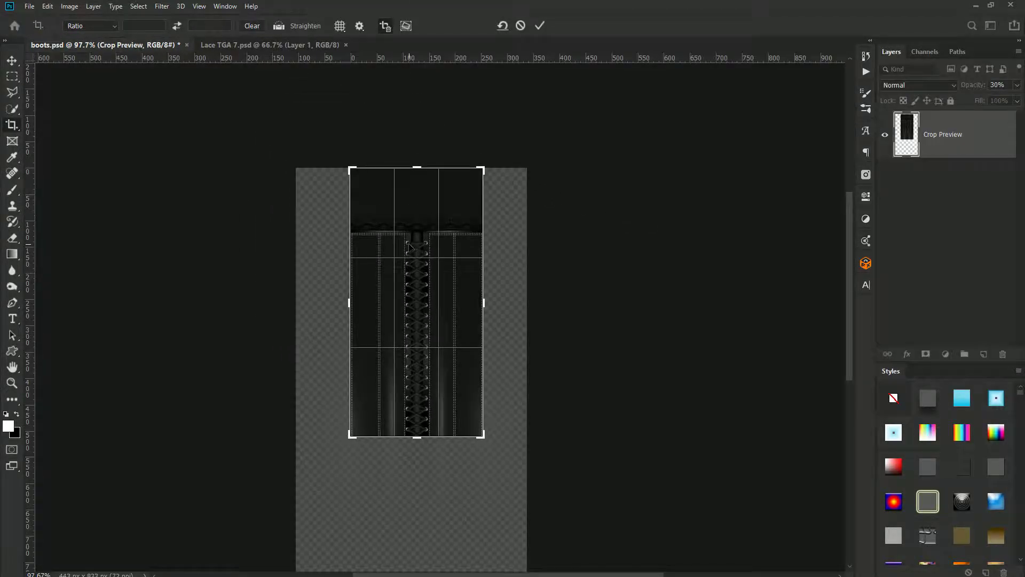
pyautogui.press('Return')
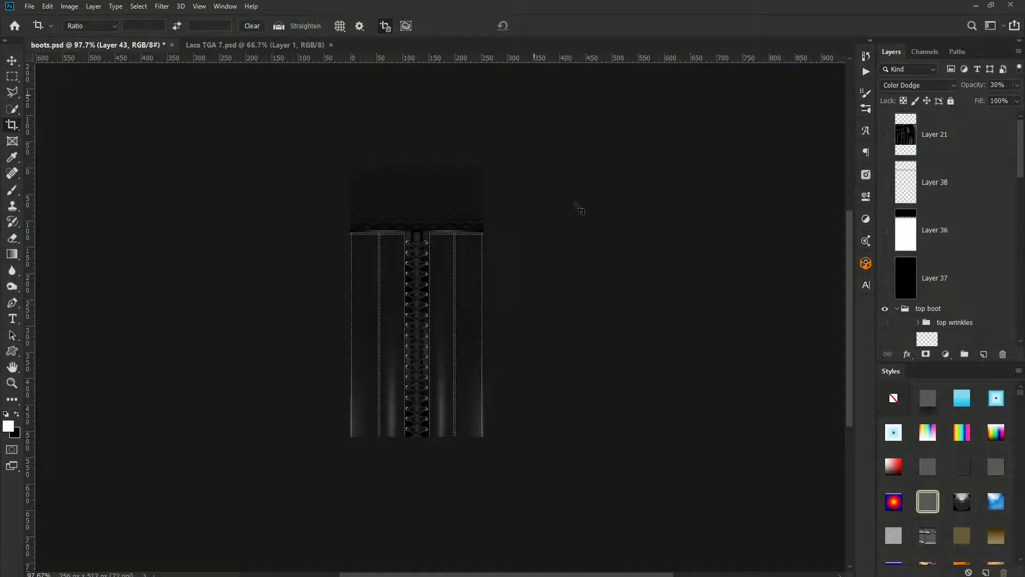
pyautogui.click(11, 59)
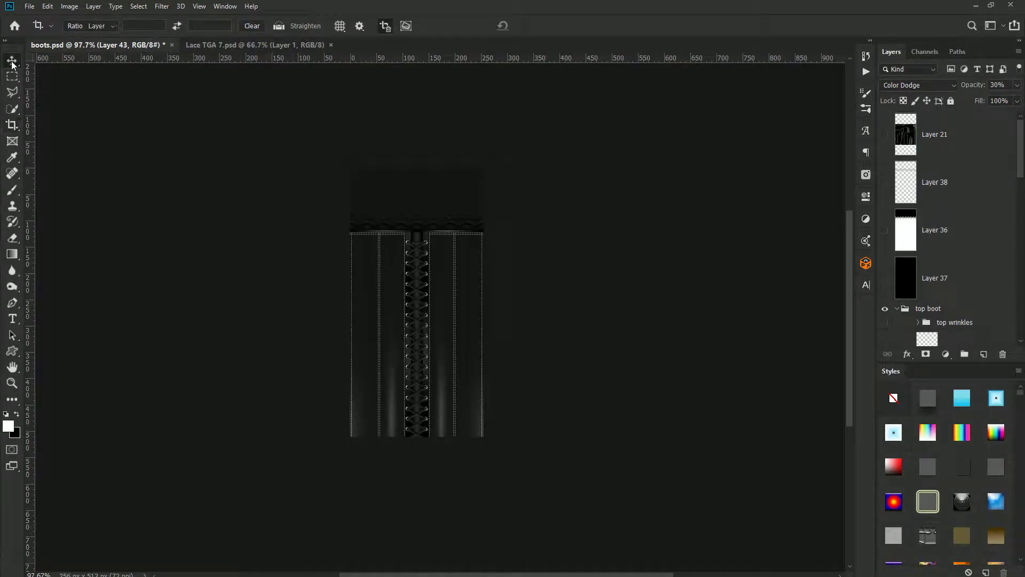
# Group the four highlight layers from Layer 43 copy down to Layer 42 inside the top boot group
pyautogui.scroll(-1, 951, 239)
pyautogui.scroll(-3, 951, 239)
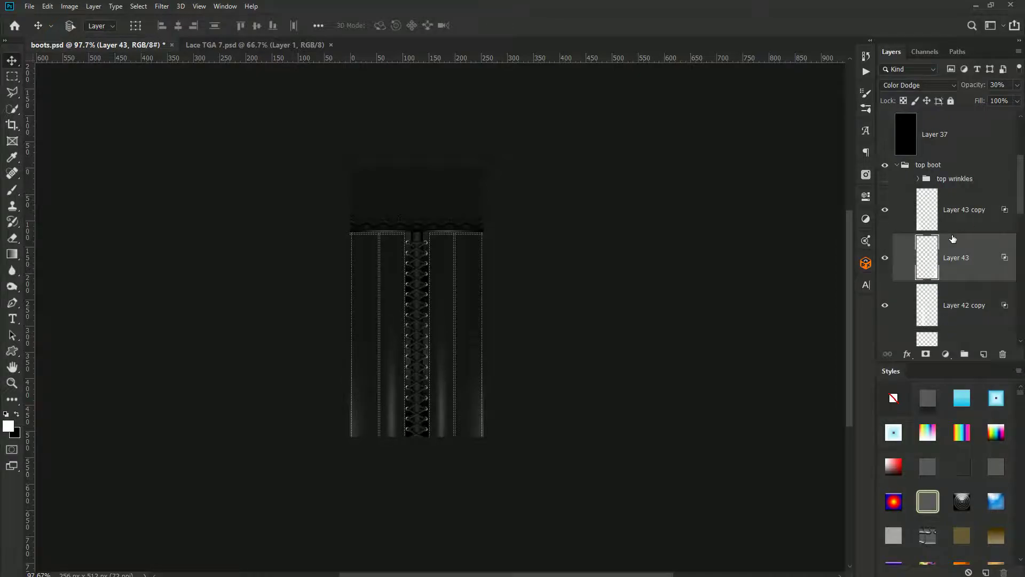
pyautogui.click(993, 169)
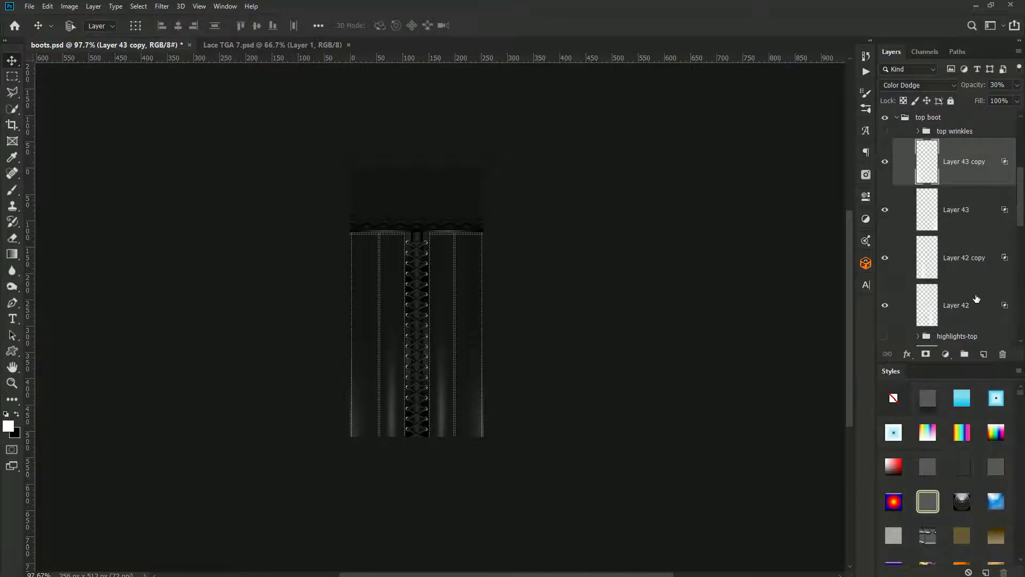
pyautogui.keyDown('shift'); pyautogui.click(979, 296); pyautogui.keyUp('shift')
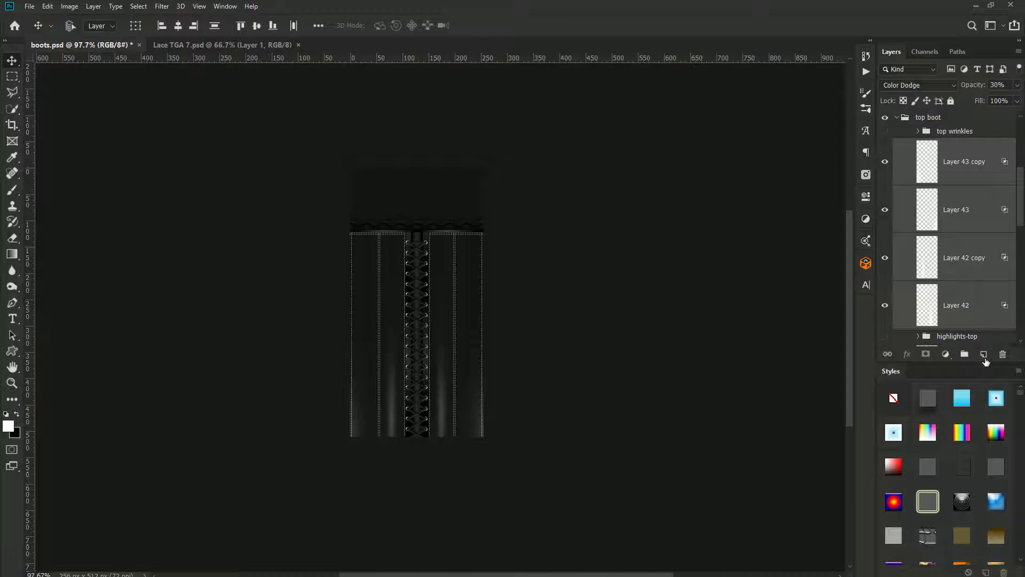
pyautogui.click(965, 355)
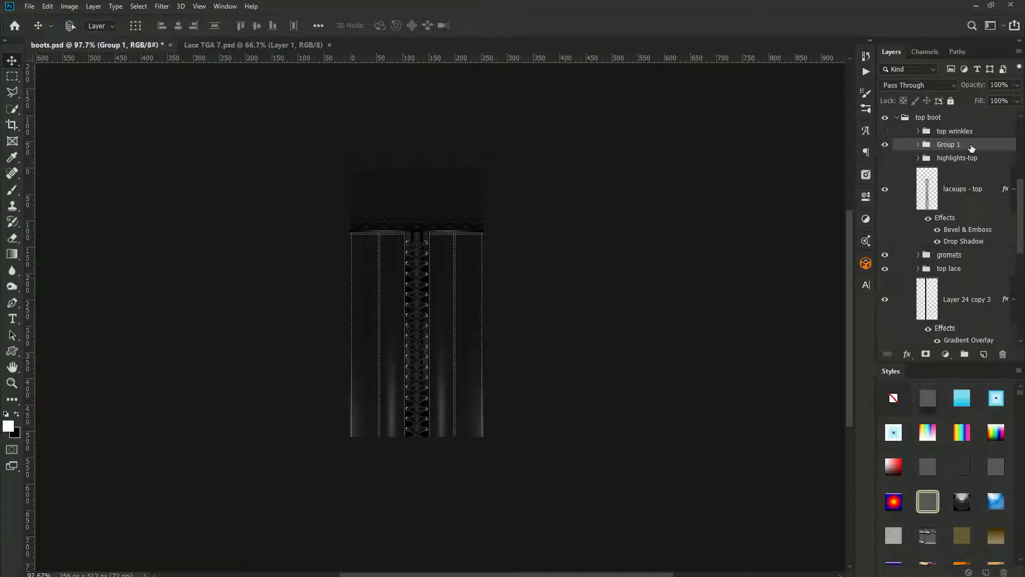
# Duplicate the new highlight group and move the copy into the bottom boot group
pyautogui.hotkey('ctrl', 'j')
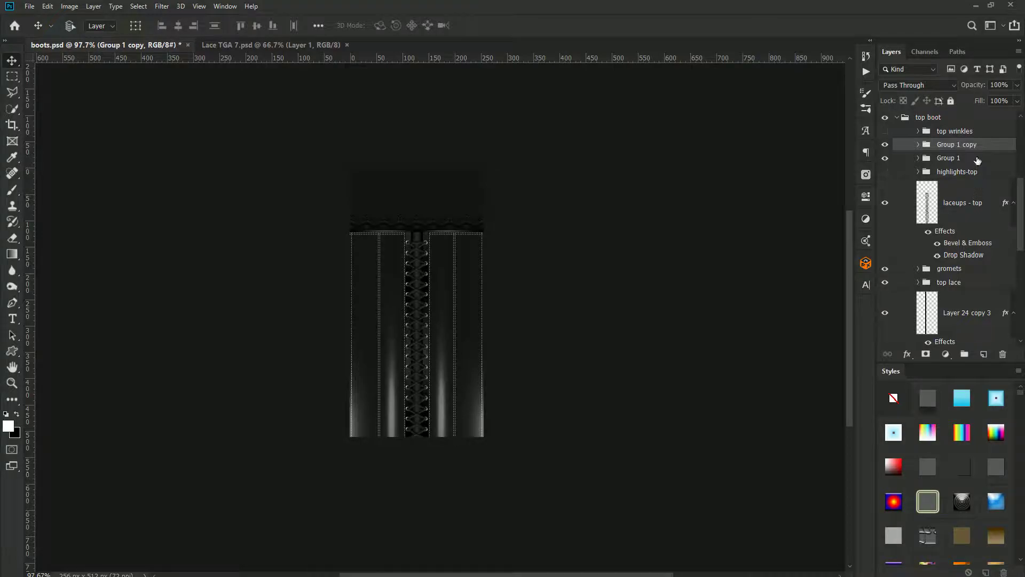
pyautogui.moveTo(993, 145); pyautogui.dragTo(991, 340)
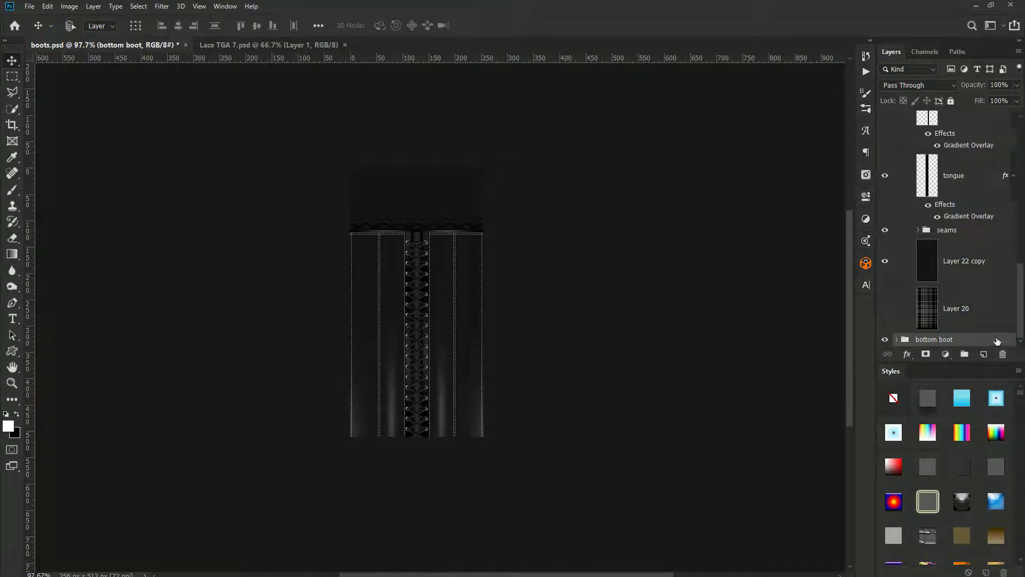
pyautogui.moveTo(1022, 308); pyautogui.dragTo(1022, 182)
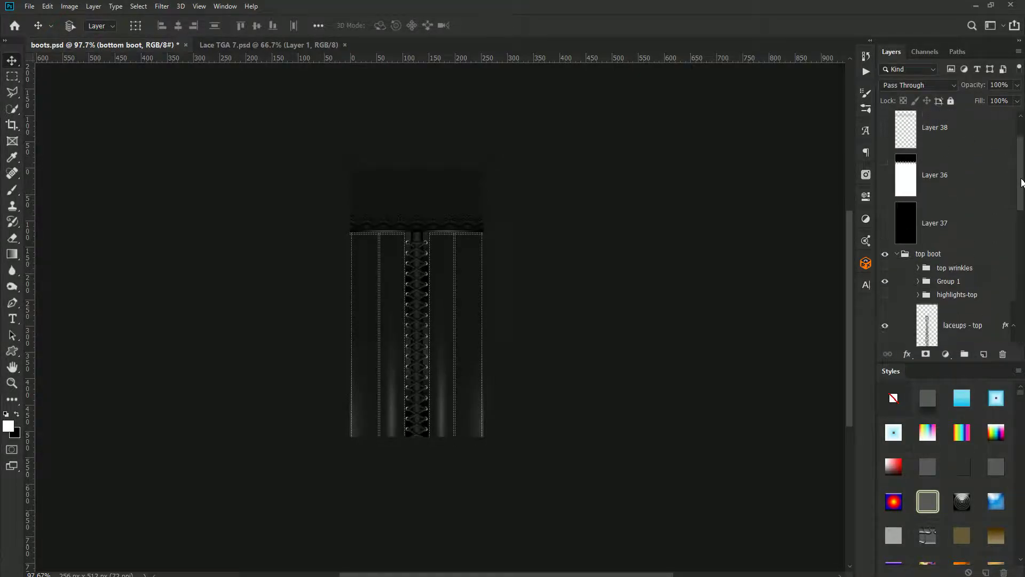
# Collapse and hide the top boot group, then expand bottom boot and compare it with and without Group 1 copy
pyautogui.click(897, 255)
pyautogui.click(885, 309)
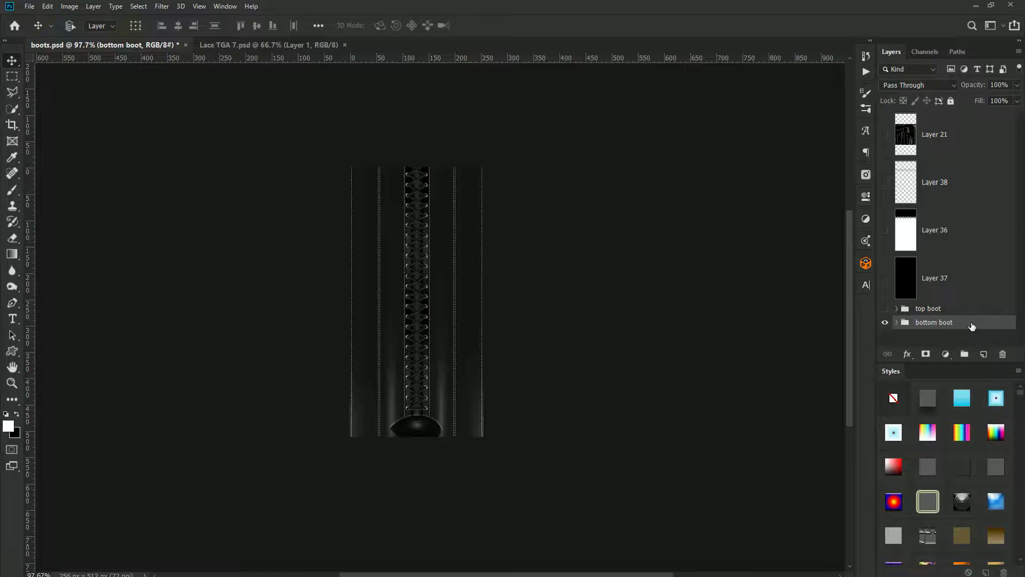
pyautogui.click(897, 322)
pyautogui.scroll(-1, 945, 292)
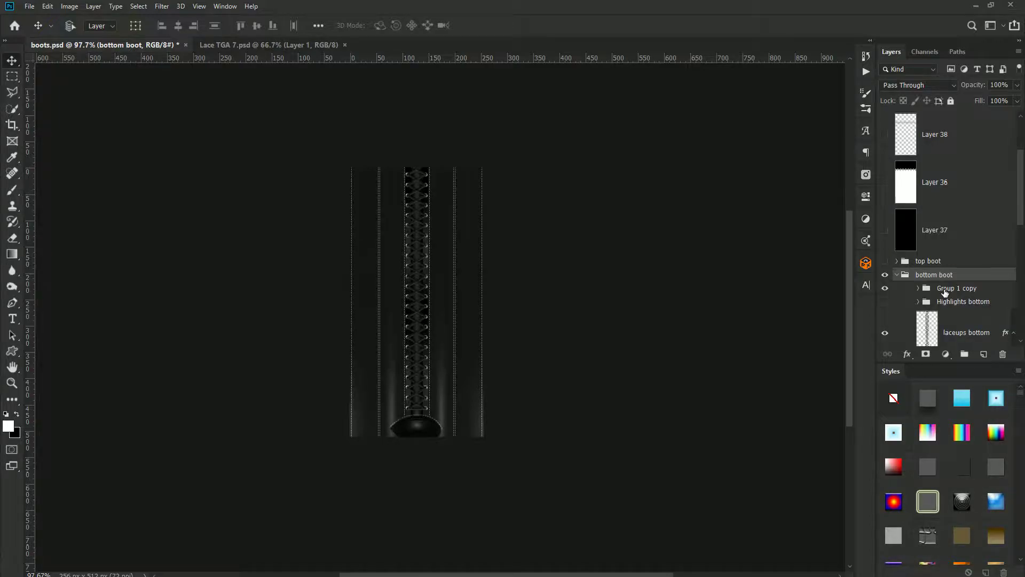
pyautogui.scroll(-2, 946, 292)
pyautogui.click(885, 193)
pyautogui.click(884, 193)
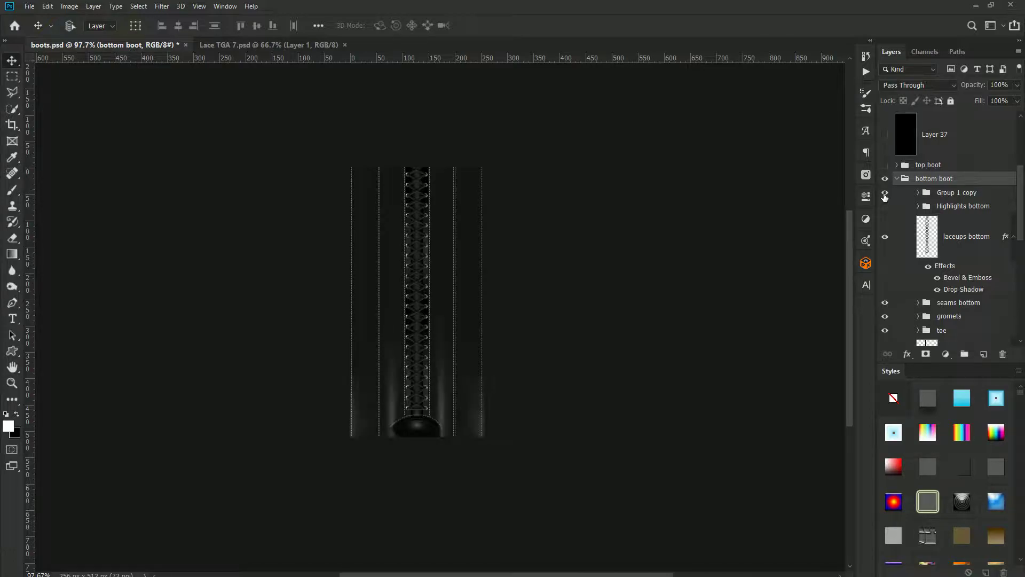
# Flip Group 1 copy vertically with Free Transform
pyautogui.click(991, 196)
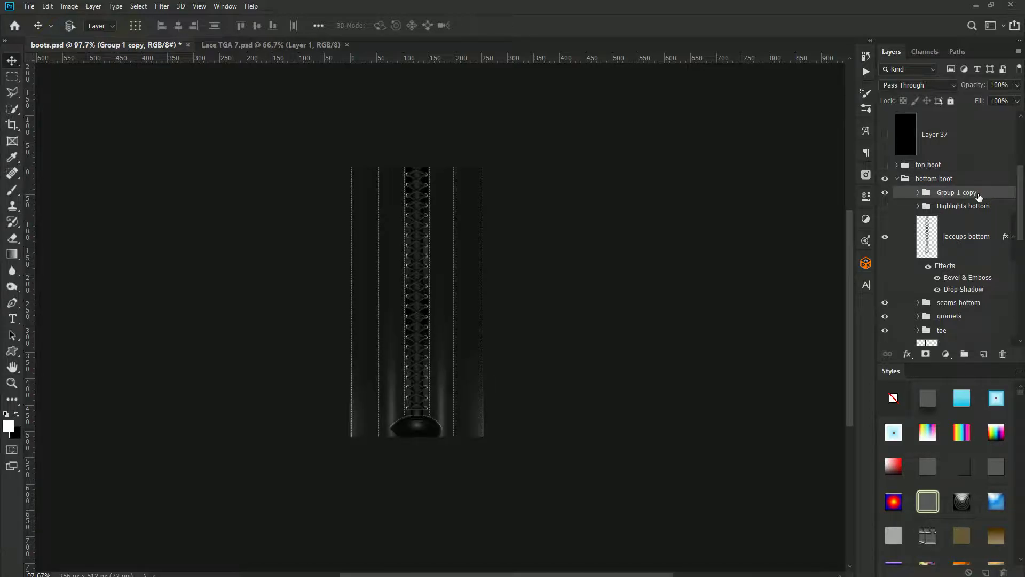
pyautogui.hotkey('ctrl', 't')
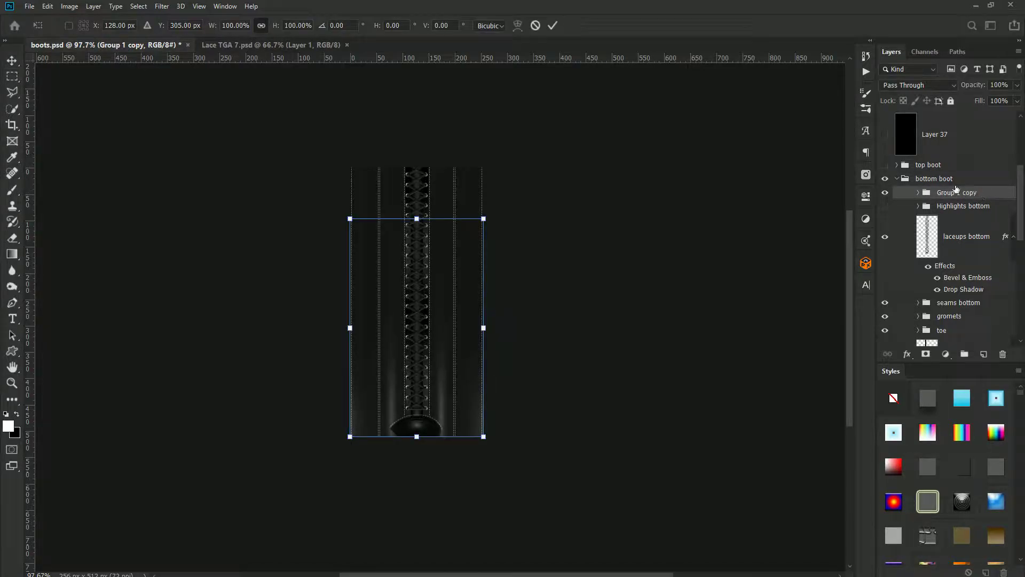
pyautogui.rightClick(456, 375)
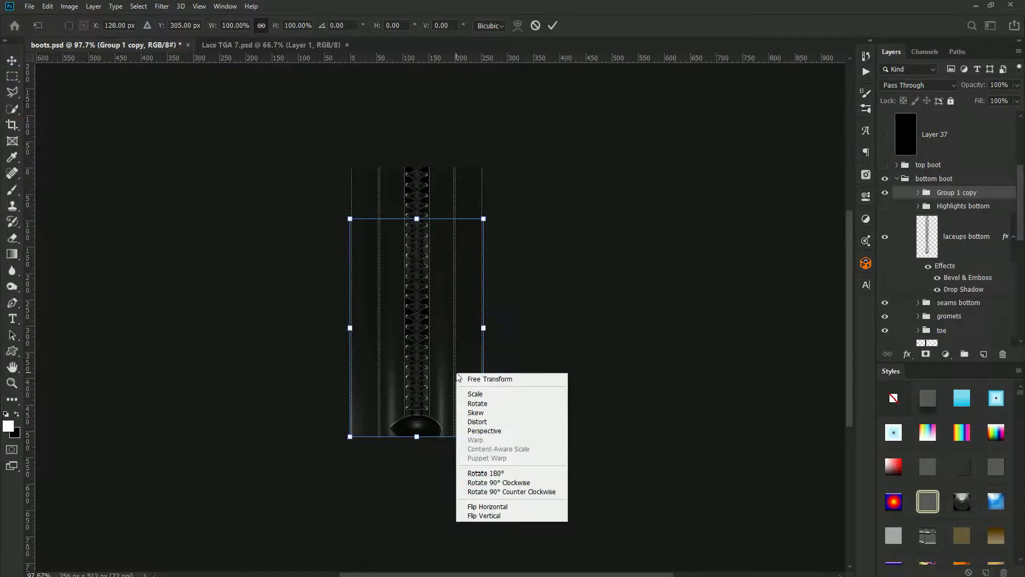
pyautogui.click(504, 515)
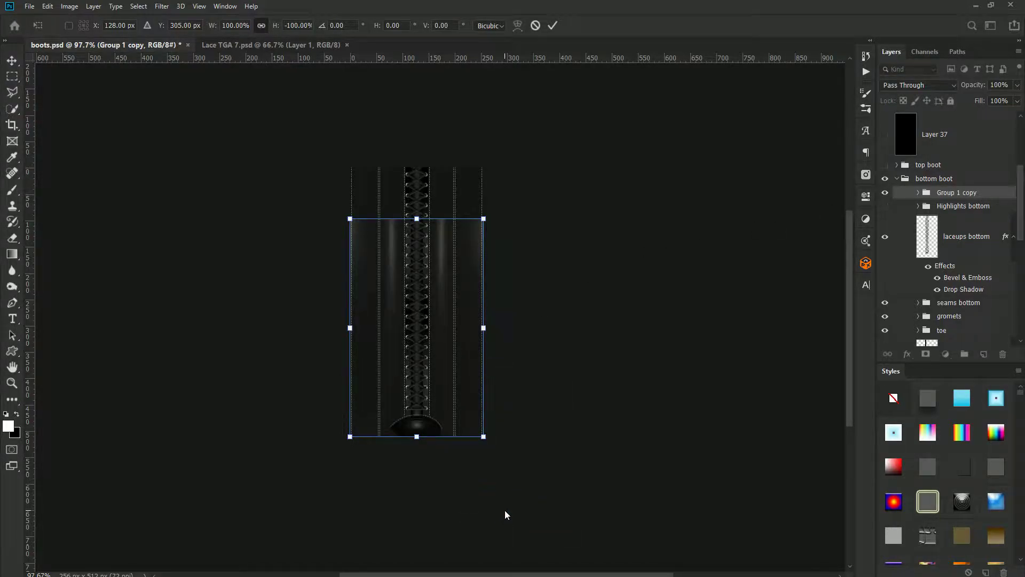
# Move the flipped highlight group straight up to the top edge of the bottom boot texture and apply the transform
pyautogui.press('Up')
pyautogui.press('Up')
pyautogui.press('Up')
pyautogui.press('Up')
pyautogui.press('Up')
pyautogui.press('Up')
pyautogui.press('Up')
pyautogui.press('Up')
pyautogui.press('Up')
pyautogui.press('Up')
pyautogui.press('Up')
pyautogui.press('Up')
pyautogui.press('Up')
pyautogui.press('Up')
pyautogui.press('Up')
pyautogui.press('Up')
pyautogui.press('Up')
pyautogui.press('Up')
pyautogui.press('Up')
pyautogui.press('Up')
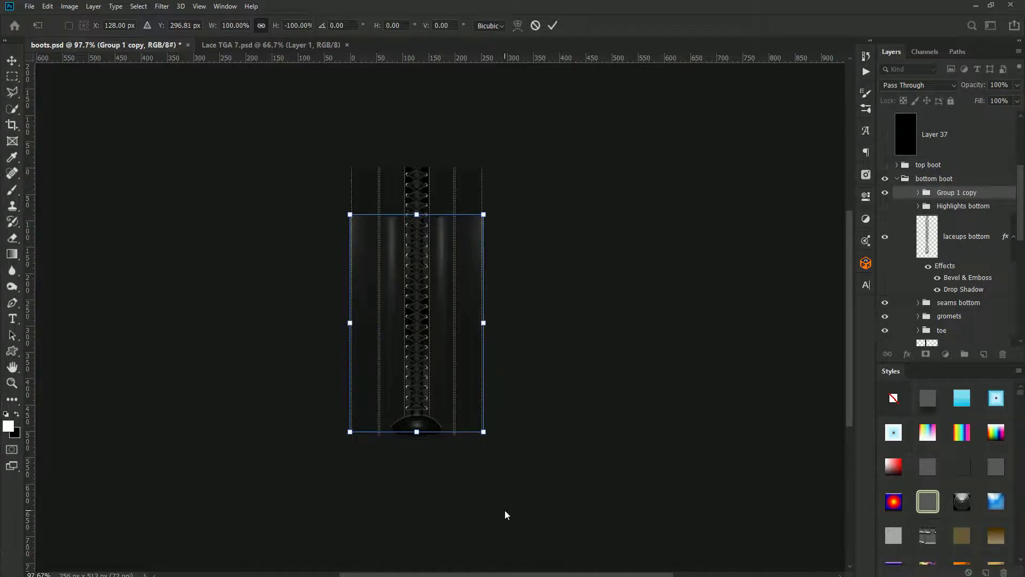
pyautogui.press('Up')
pyautogui.press('Up')
pyautogui.press('Up')
pyautogui.press('Up')
pyautogui.press('Up')
pyautogui.press('Up')
pyautogui.press('Up')
pyautogui.press('Up')
pyautogui.press('Up')
pyautogui.press('Up')
pyautogui.press('Up')
pyautogui.press('Up')
pyautogui.press('Up')
pyautogui.press('Up')
pyautogui.press('Up')
pyautogui.press('Up')
pyautogui.press('Up')
pyautogui.press('Up')
pyautogui.press('Up')
pyautogui.press('Up')
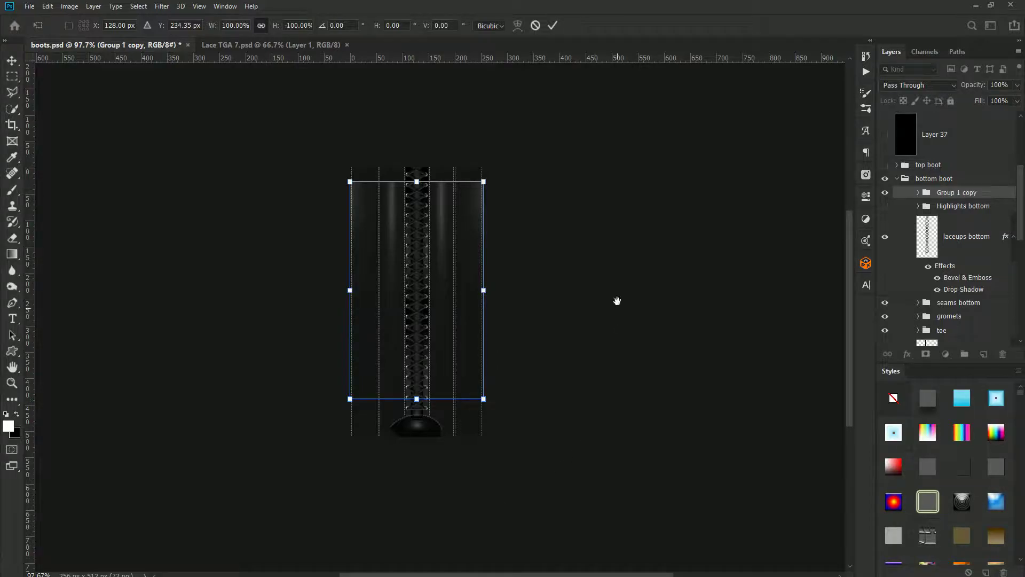
pyautogui.moveTo(618, 306); pyautogui.dragTo(636, 428)
pyautogui.scroll(5, 652, 428)
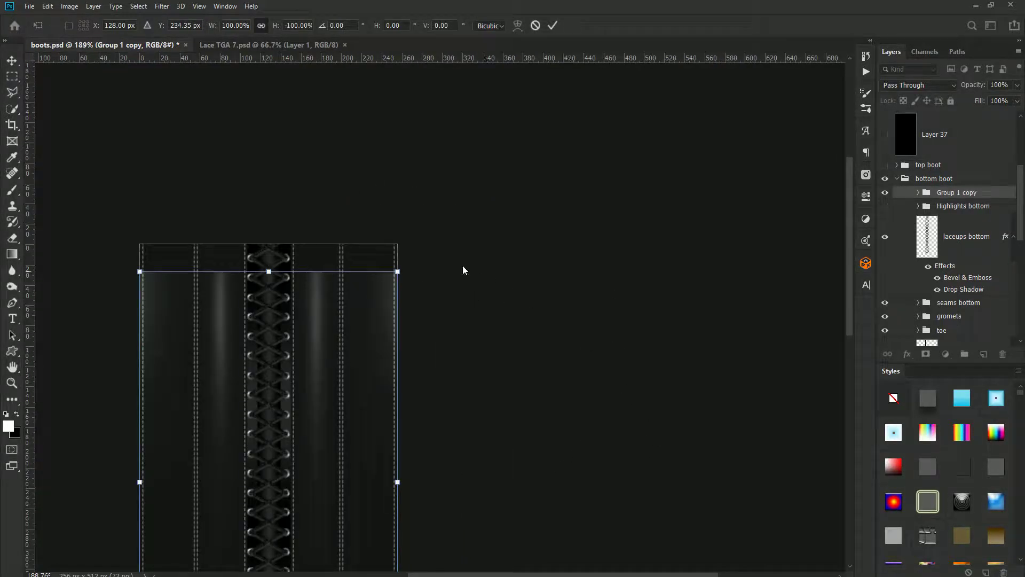
pyautogui.press('Up')
pyautogui.press('Up')
pyautogui.press('Up')
pyautogui.press('Up')
pyautogui.press('Up')
pyautogui.press('Up')
pyautogui.press('Up')
pyautogui.press('Up')
pyautogui.press('Up')
pyautogui.press('Up')
pyautogui.press('Up')
pyautogui.press('Up')
pyautogui.press('Up')
pyautogui.press('Up')
pyautogui.press('Up')
pyautogui.press('Up')
pyautogui.press('Up')
pyautogui.press('Up')
pyautogui.press('Up')
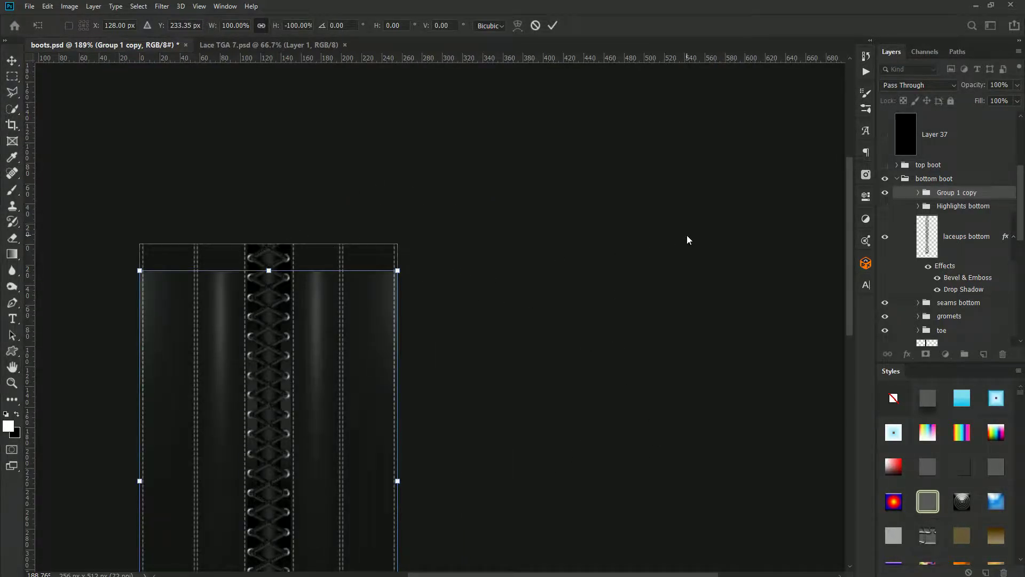
pyautogui.press('Up')
pyautogui.press('Up')
pyautogui.press('Up')
pyautogui.press('Up')
pyautogui.press('Up')
pyautogui.press('Up')
pyautogui.press('Up')
pyautogui.press('Up')
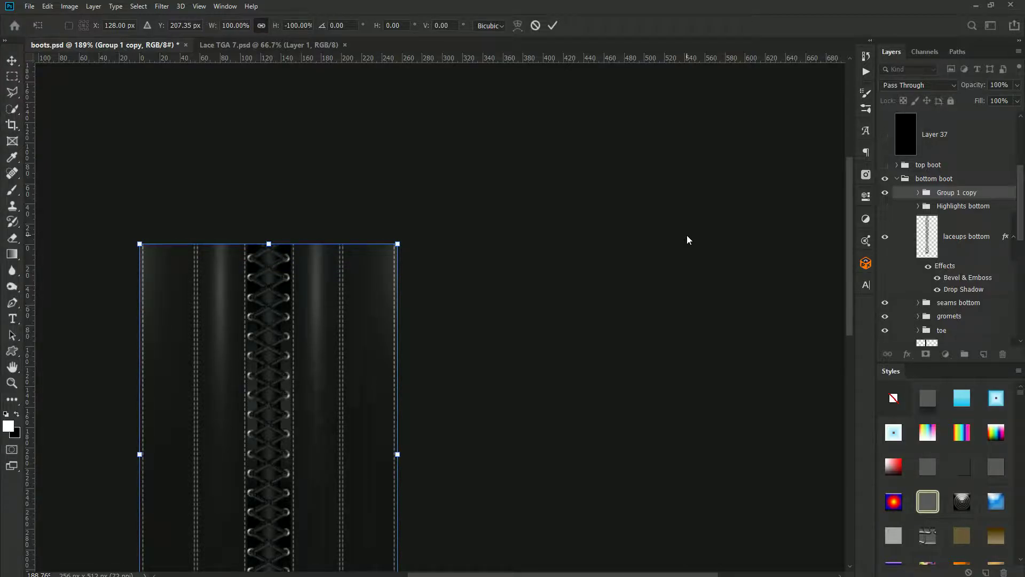
pyautogui.press('Return')
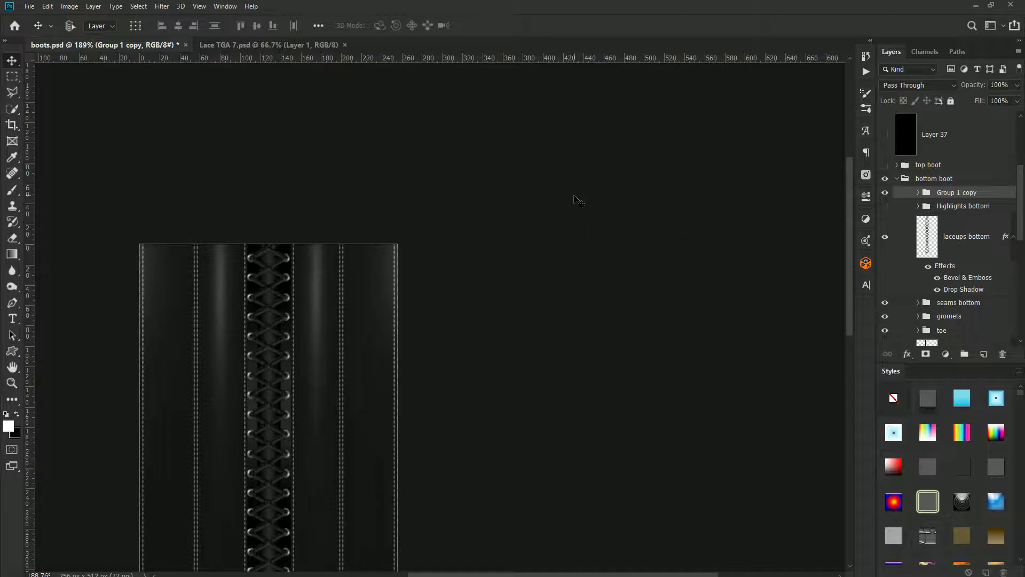
# Show the Highlights bottom group and hide Group 1 copy
pyautogui.hotkey('ctrl', 'r')
pyautogui.moveTo(567, 339); pyautogui.dragTo(716, 230)
pyautogui.hotkey('ctrl', 'r')
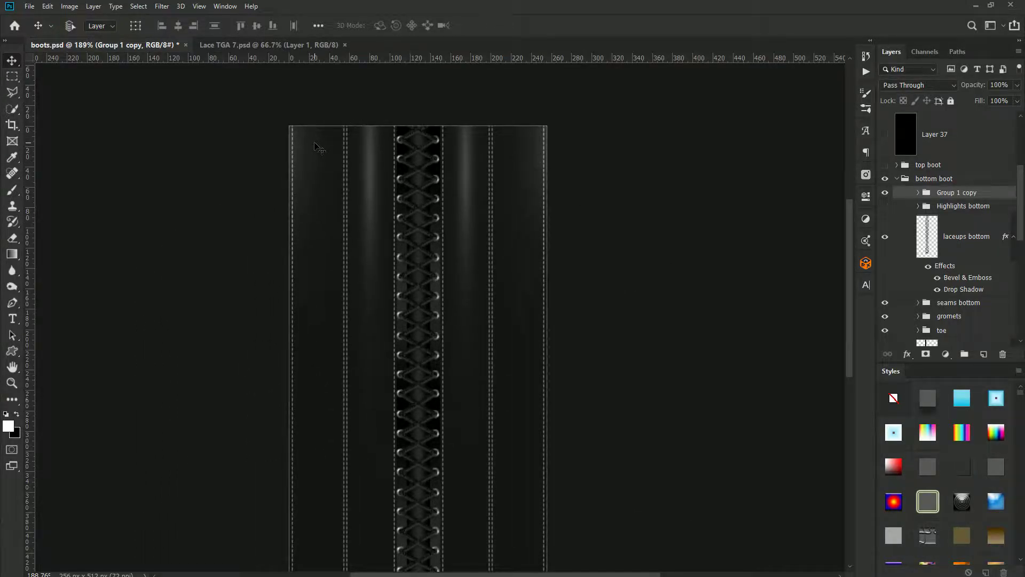
pyautogui.scroll(-2, 674, 293)
pyautogui.hotkey('ctrl', 'r')
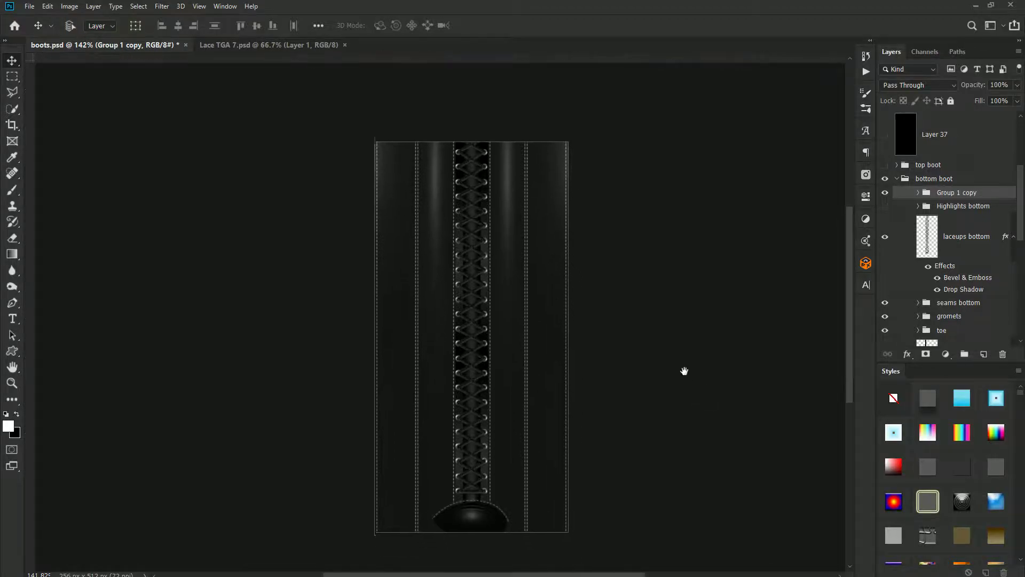
pyautogui.moveTo(688, 377); pyautogui.dragTo(638, 319)
pyautogui.hotkey('ctrl', 'r')
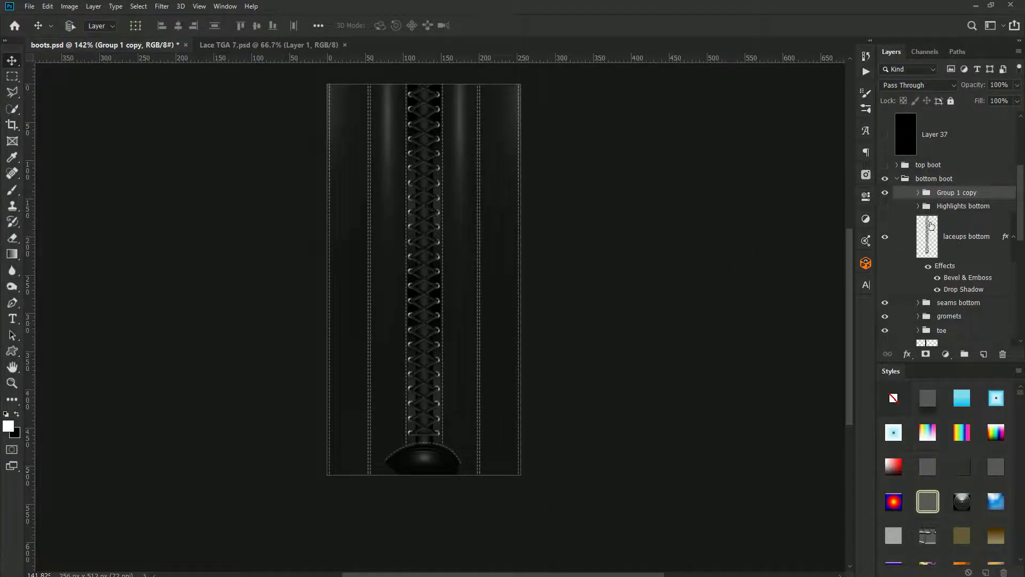
pyautogui.click(885, 206)
pyautogui.click(885, 192)
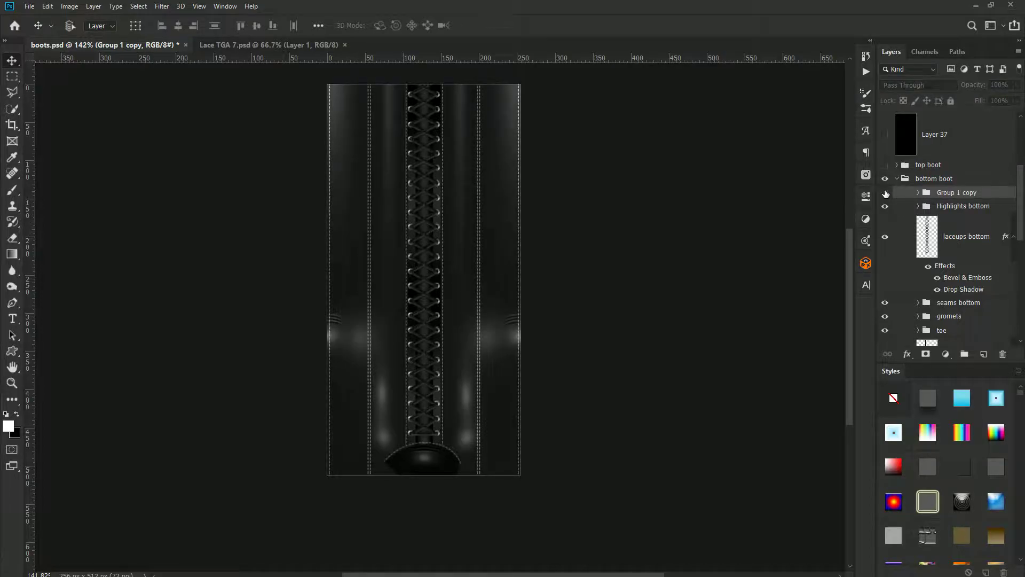
# Expand the Highlights bottom group and set Layer 22's opacity to 91% to reveal the mesh wireframe beneath it
pyautogui.click(918, 207)
pyautogui.scroll(-5, 923, 257)
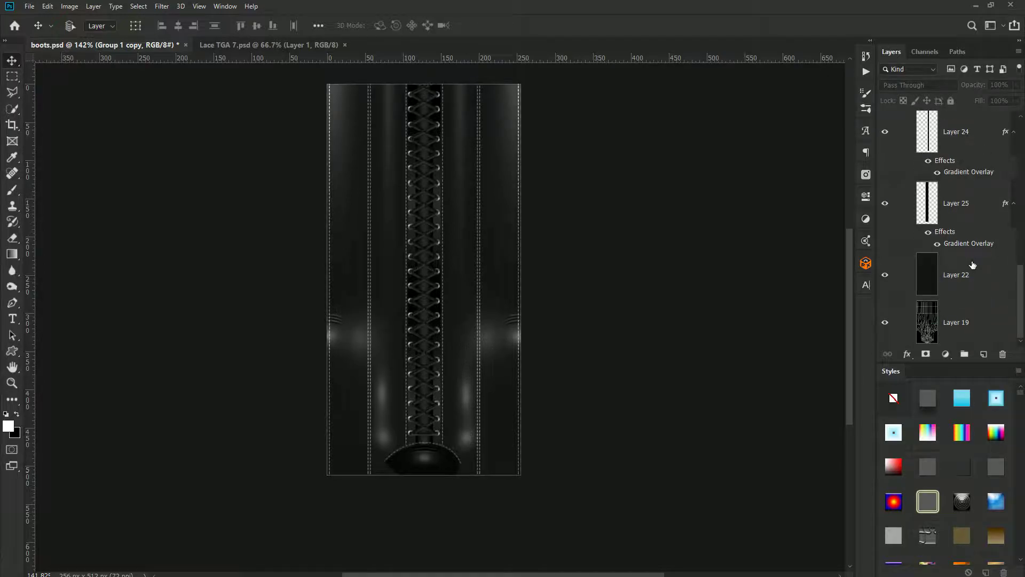
pyautogui.click(928, 273)
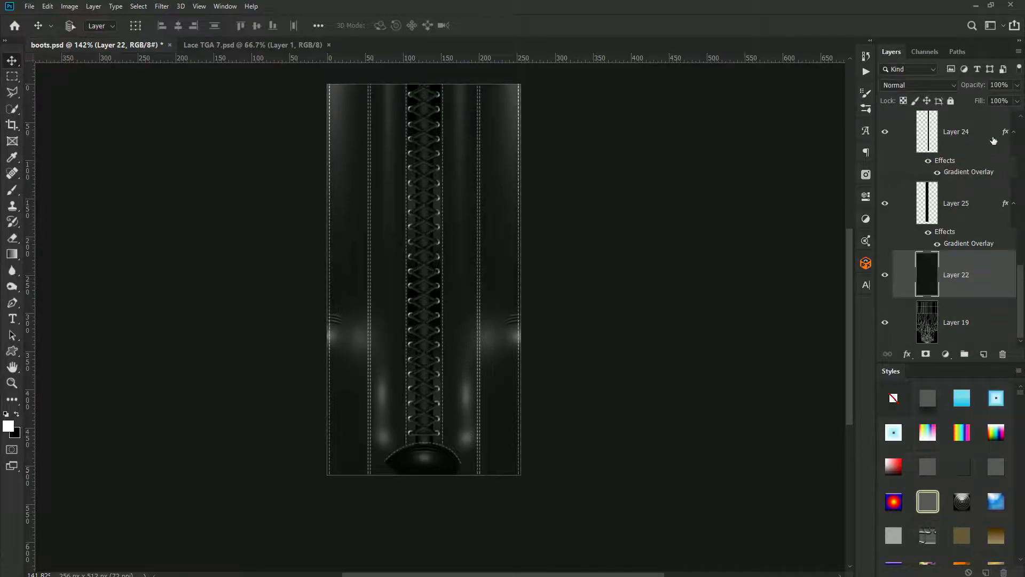
pyautogui.moveTo(975, 84); pyautogui.dragTo(970, 90)
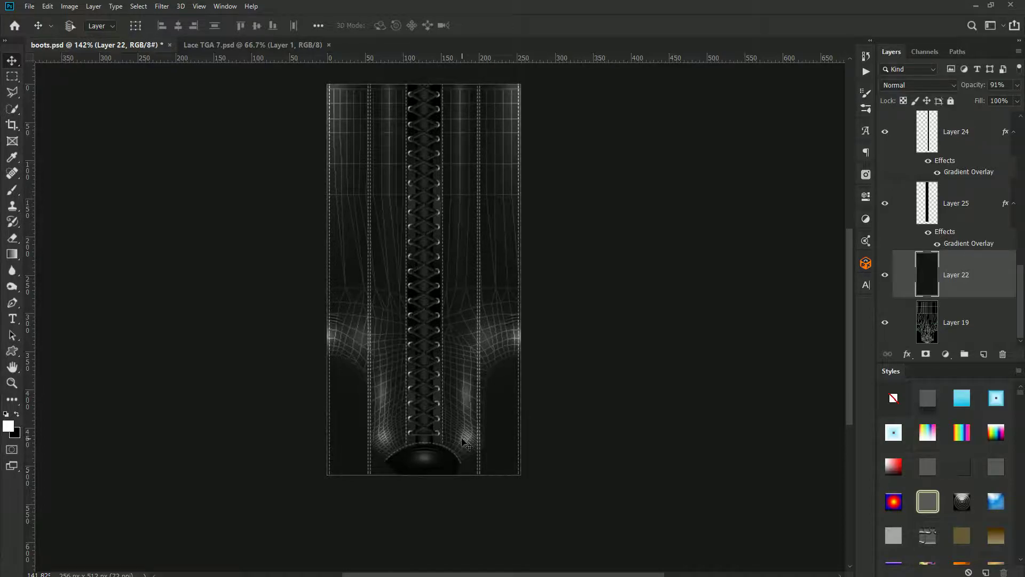
# Switch to the IMVU editor and examine the highlights around the toes, front and sides of the boots
pyautogui.scroll(6, 982, 279)
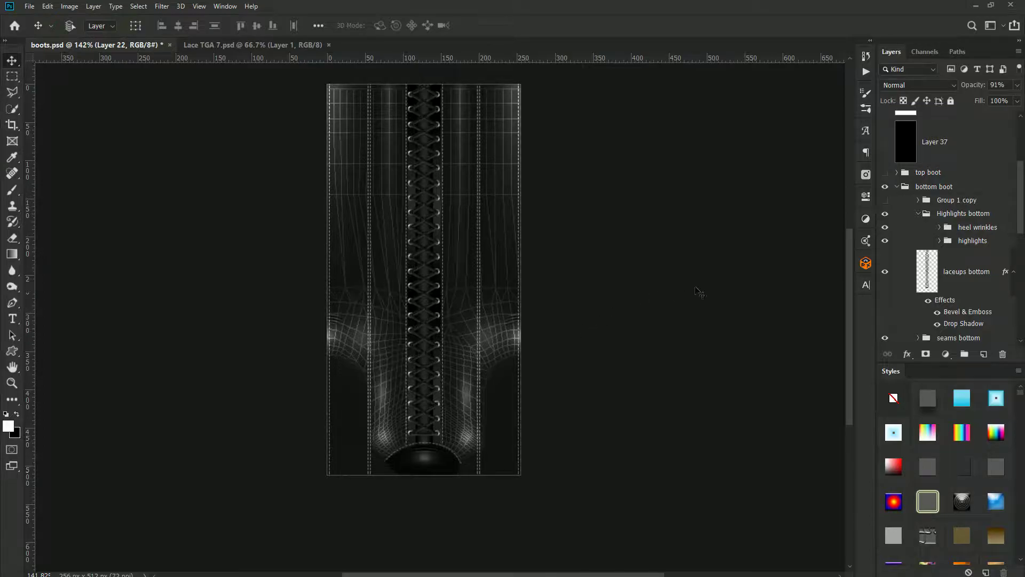
pyautogui.moveTo(251, 576)
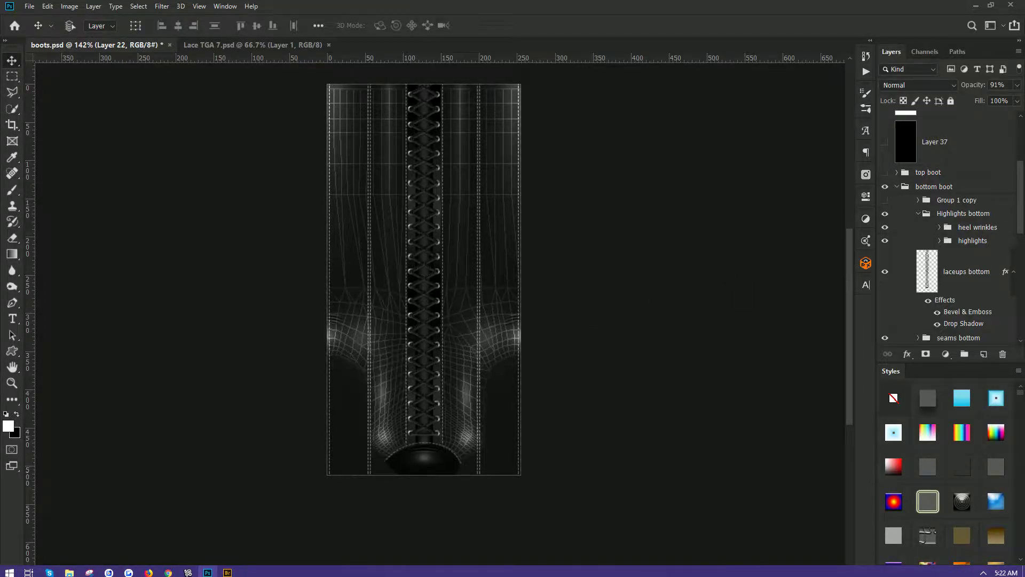
pyautogui.press('super')
pyautogui.click(188, 572)
pyautogui.moveTo(450, 331); pyautogui.dragTo(590, 158)
pyautogui.moveTo(404, 171); pyautogui.dragTo(465, 223)
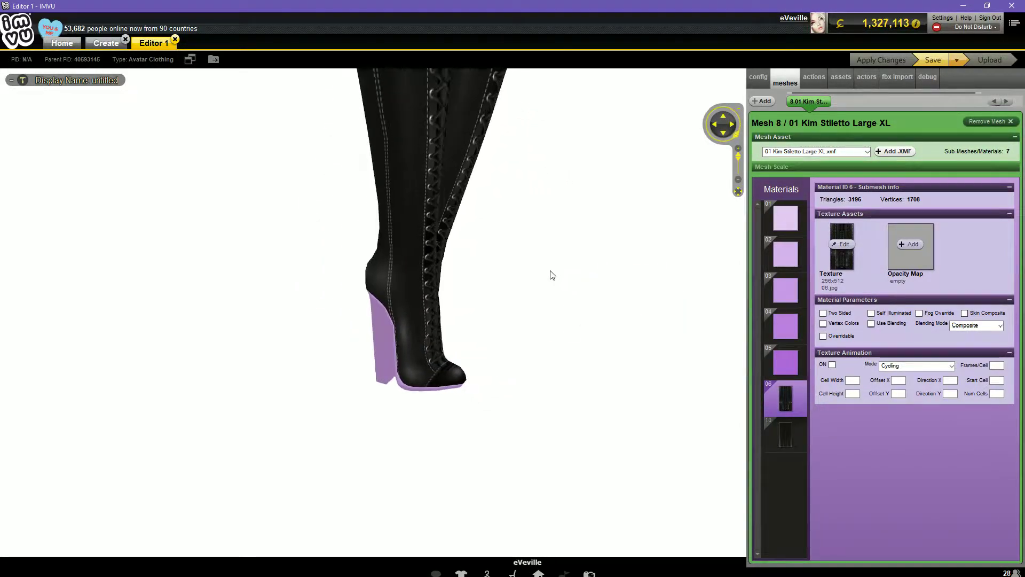
pyautogui.moveTo(552, 276); pyautogui.dragTo(504, 266)
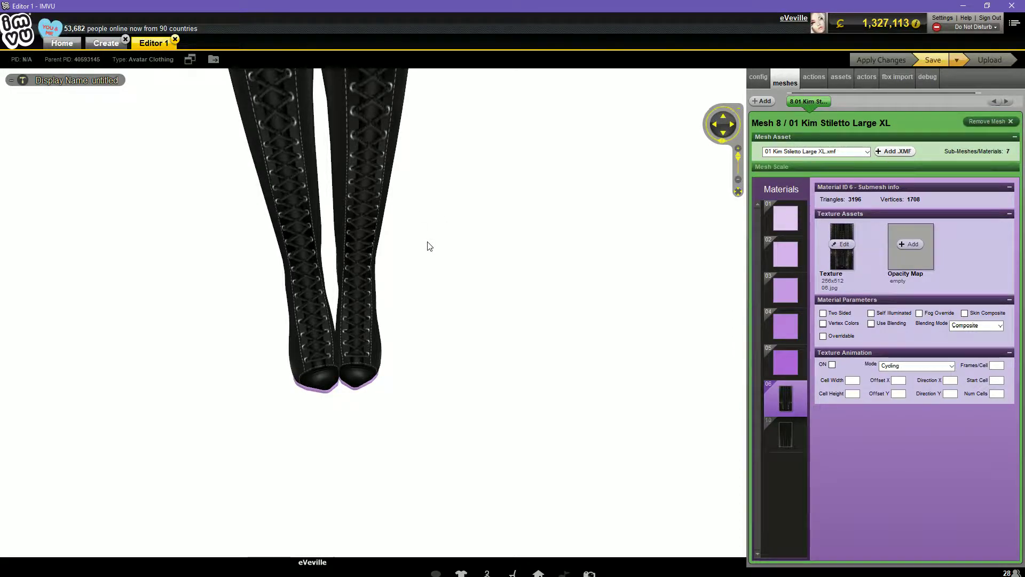
pyautogui.moveTo(480, 229); pyautogui.dragTo(407, 213)
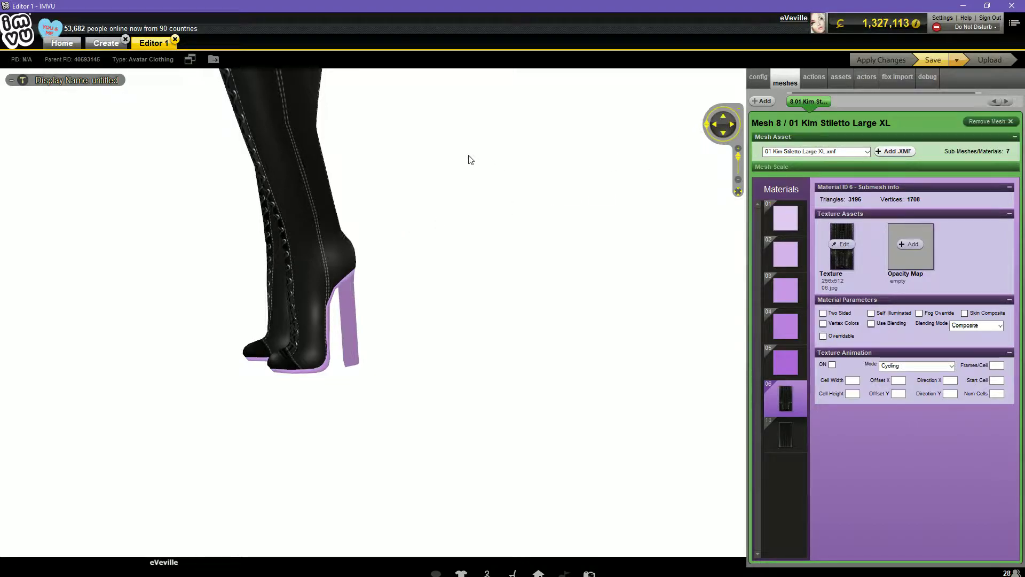
# Examine the back of the boots from the heels up to the wrinkles behind the knees
pyautogui.moveTo(448, 153); pyautogui.dragTo(328, 175)
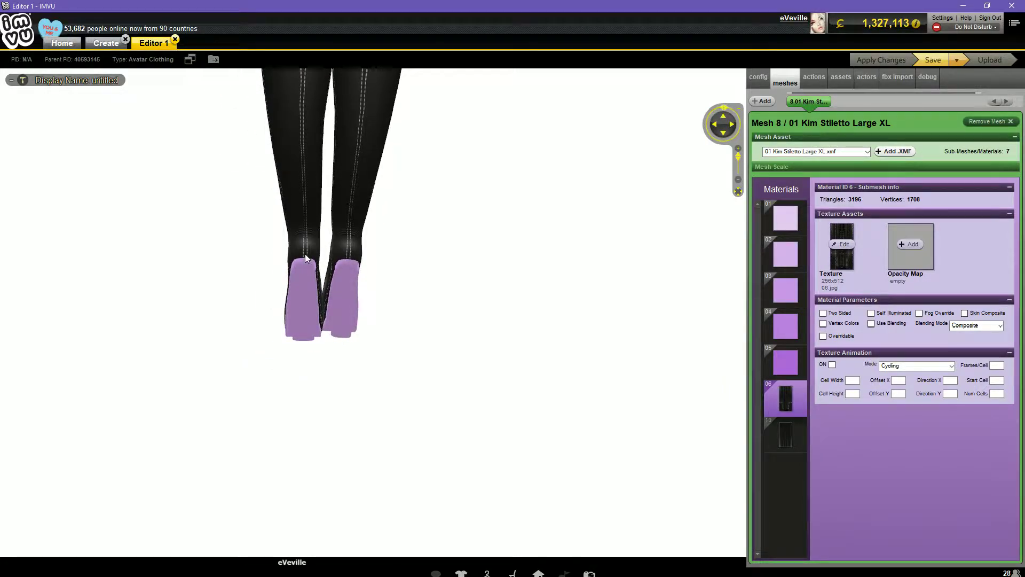
pyautogui.moveTo(487, 175); pyautogui.dragTo(420, 177)
pyautogui.moveTo(504, 310); pyautogui.dragTo(575, 233)
pyautogui.moveTo(467, 206); pyautogui.dragTo(361, 334)
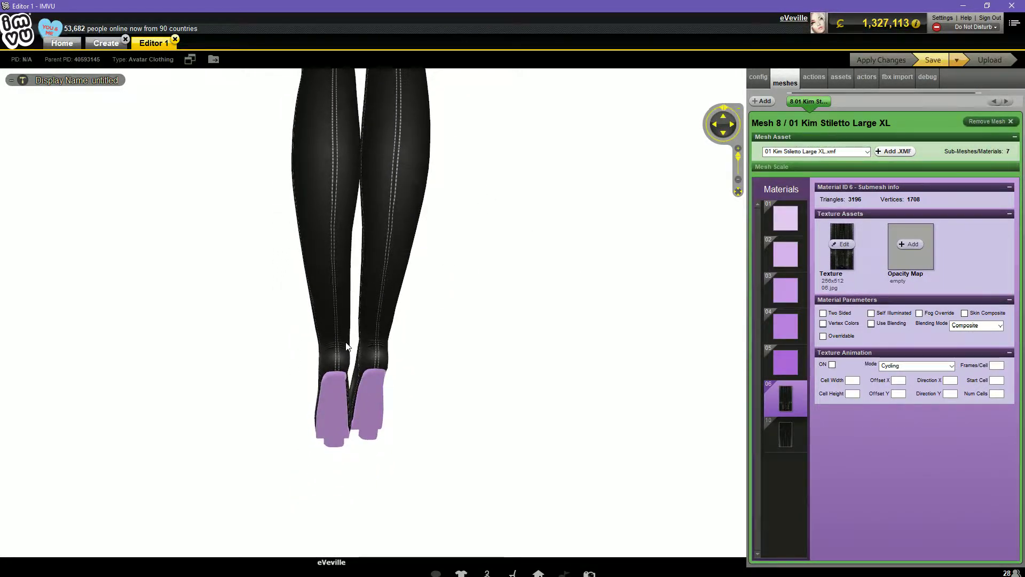
pyautogui.moveTo(517, 155); pyautogui.dragTo(425, 257)
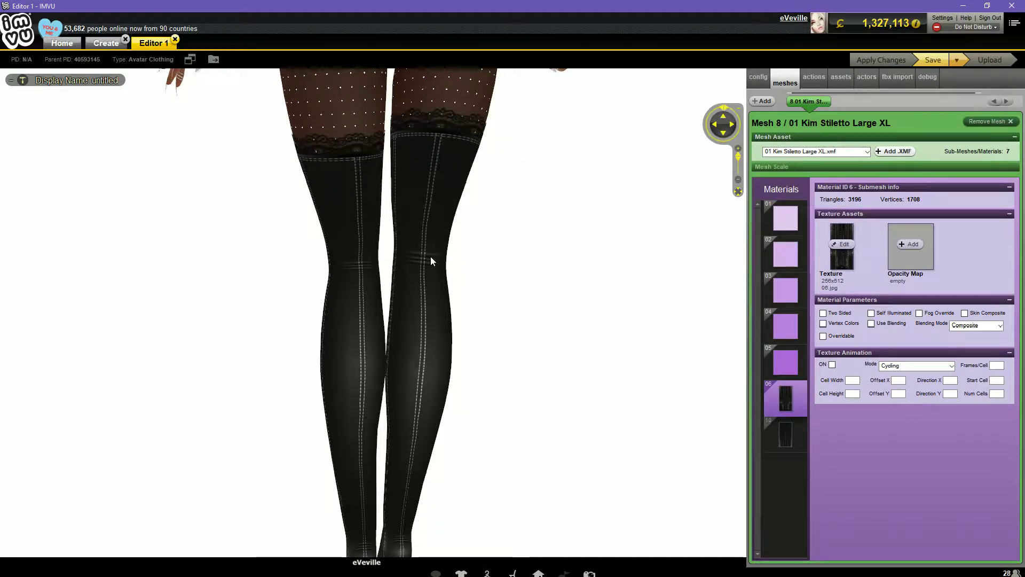
# Switch back to Photoshop and set Layer 22's opacity to 100% to cover the mesh wireframe again
pyautogui.moveTo(299, 411); pyautogui.dragTo(552, 361)
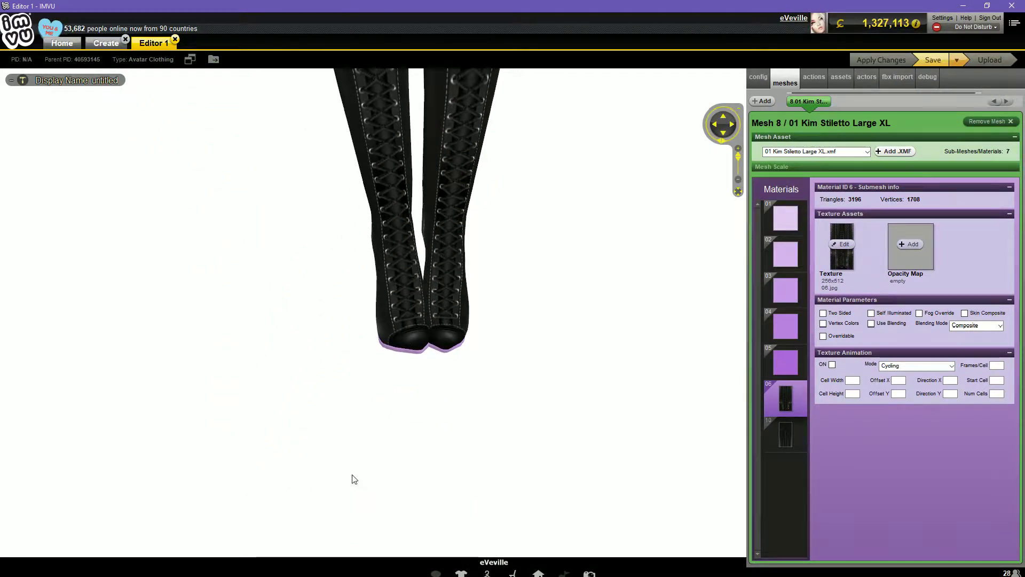
pyautogui.press('super')
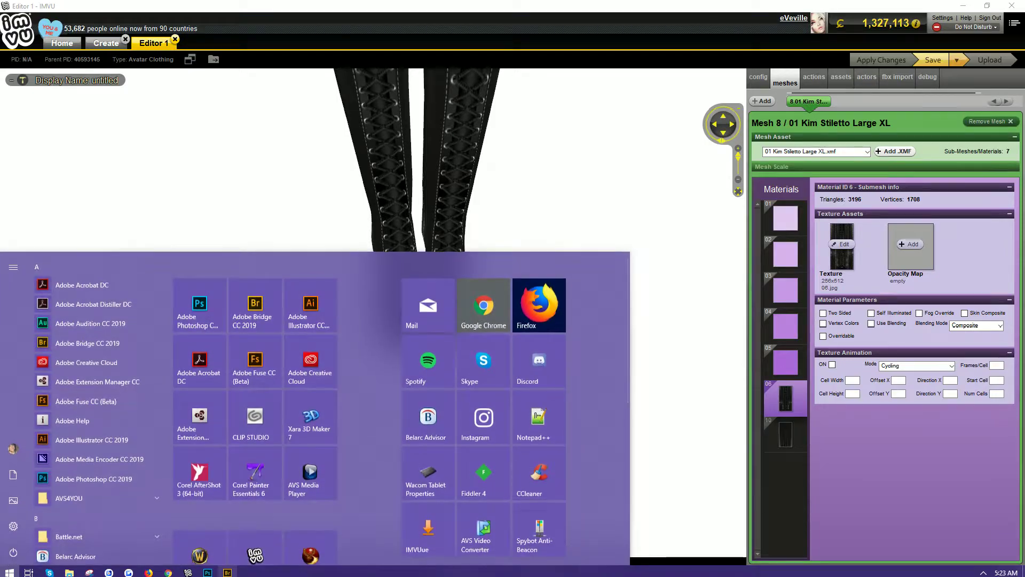
pyautogui.click(207, 573)
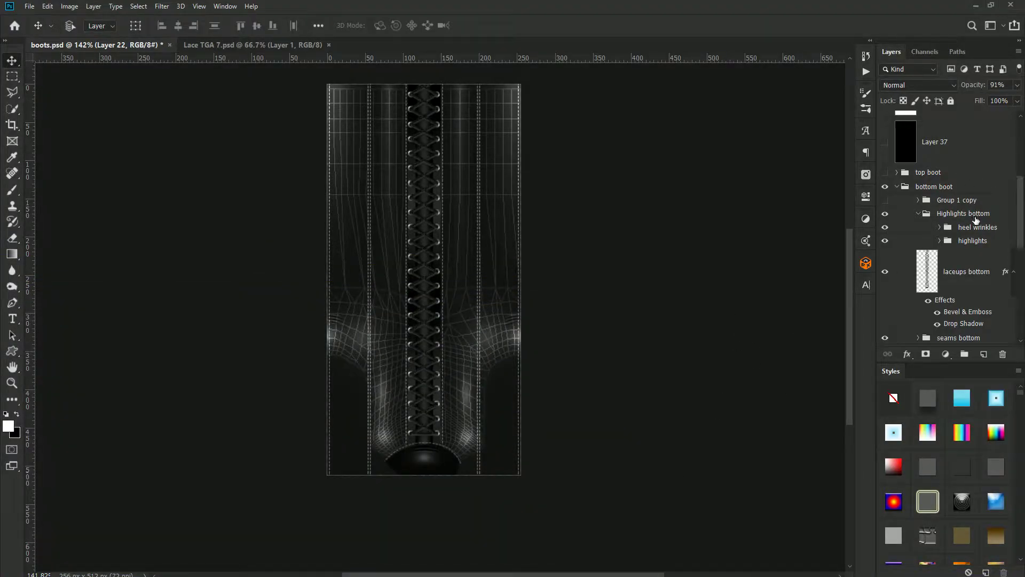
pyautogui.scroll(-8, 976, 220)
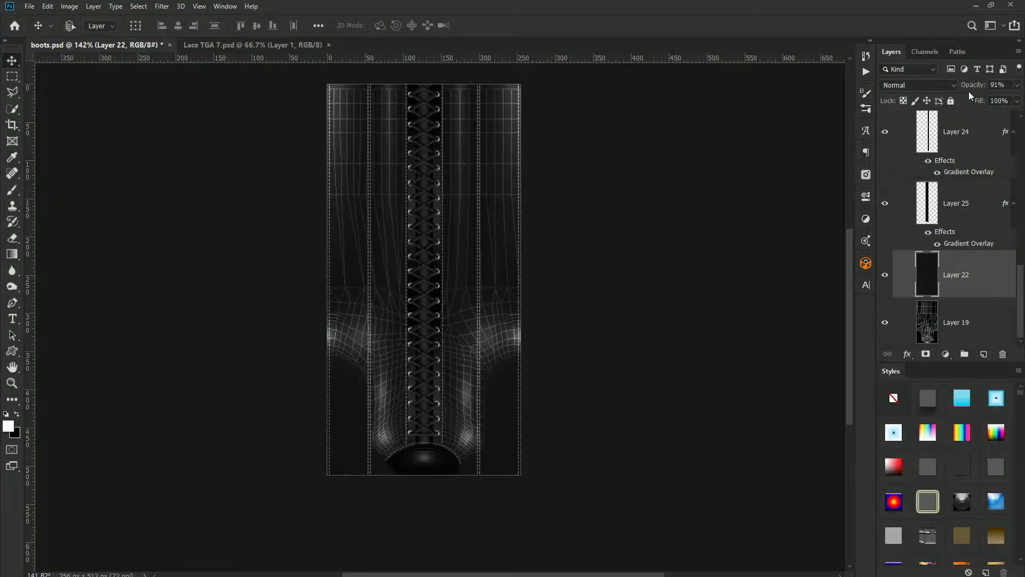
pyautogui.moveTo(974, 87); pyautogui.dragTo(980, 87)
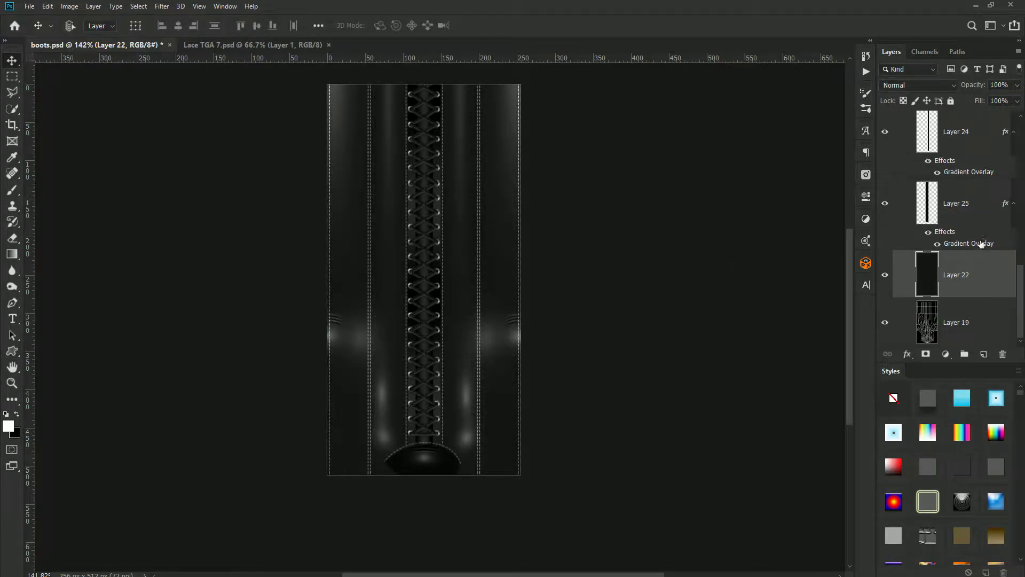
# Delete the hidden Group 1 copy from the bottom boot group
pyautogui.scroll(8, 955, 255)
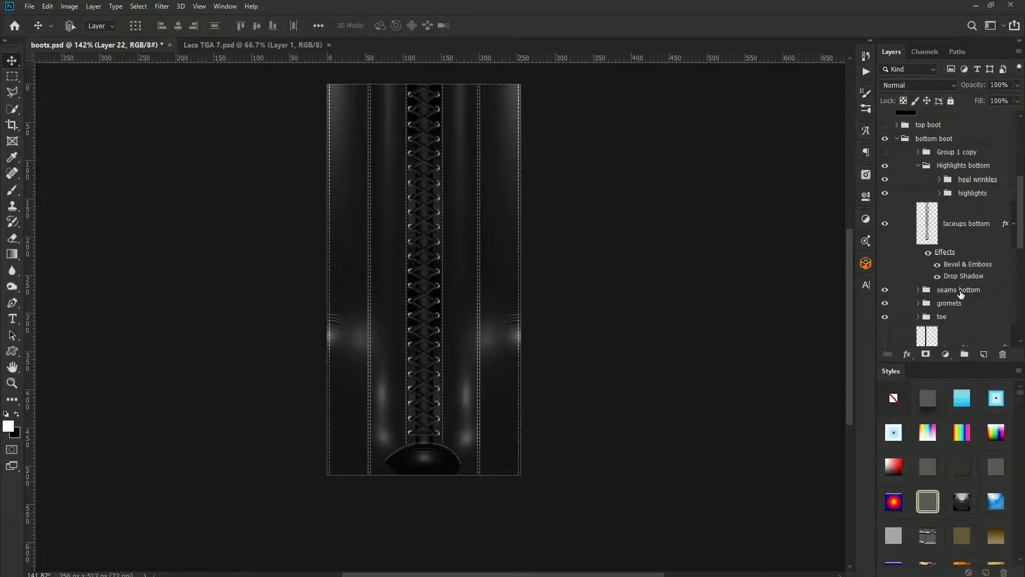
pyautogui.click(885, 297)
pyautogui.click(885, 297)
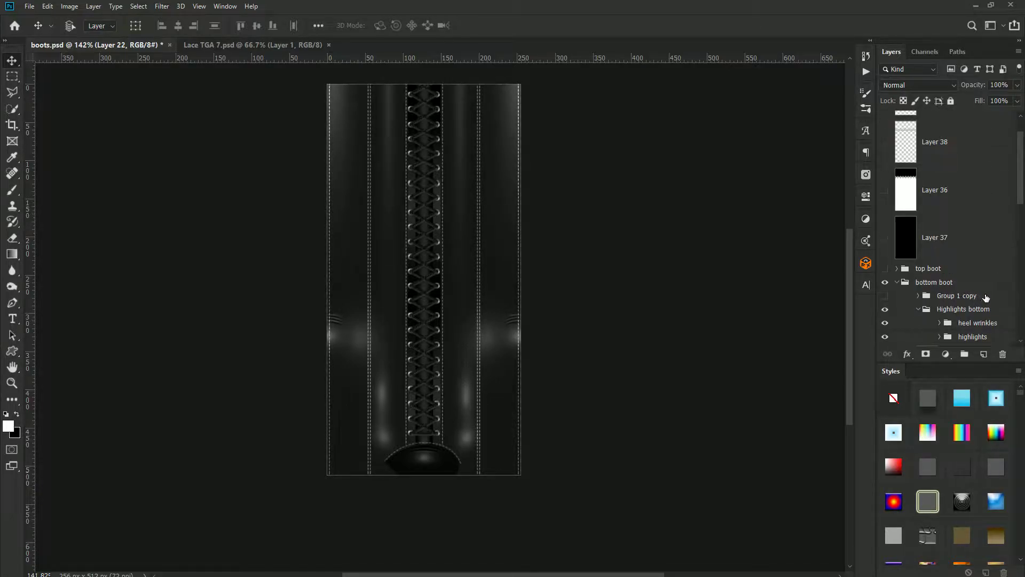
pyautogui.click(986, 298)
pyautogui.press('Delete')
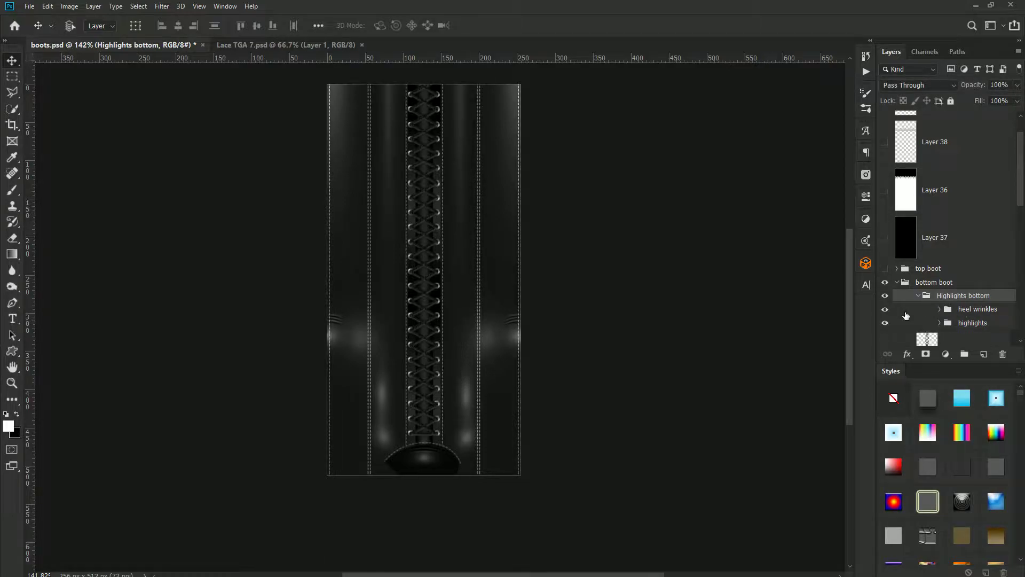
# Hide the heel wrinkles group and add a new empty layer above it inside Highlights bottom
pyautogui.scroll(-1, 907, 316)
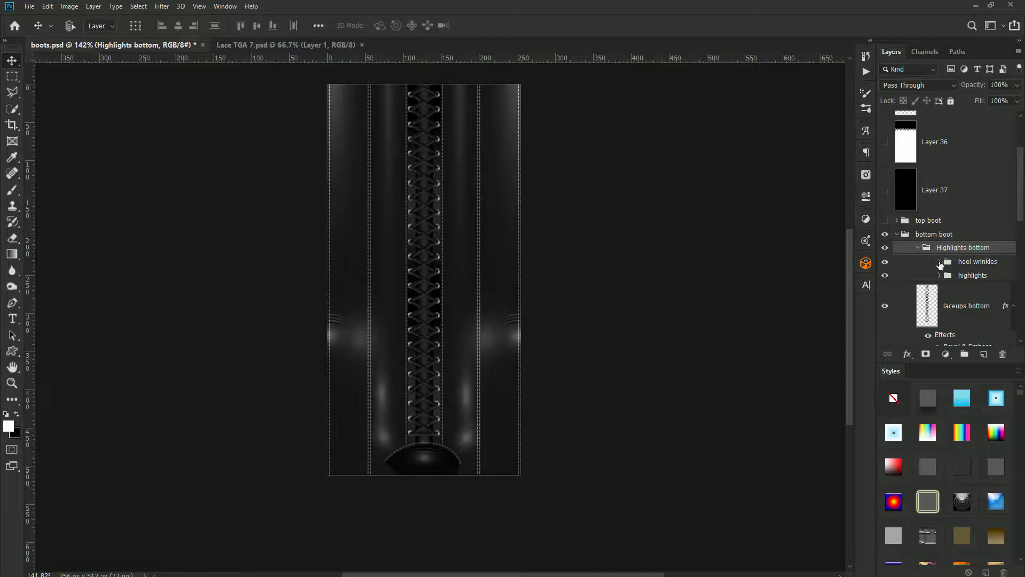
pyautogui.click(885, 261)
pyautogui.click(984, 263)
pyautogui.click(982, 354)
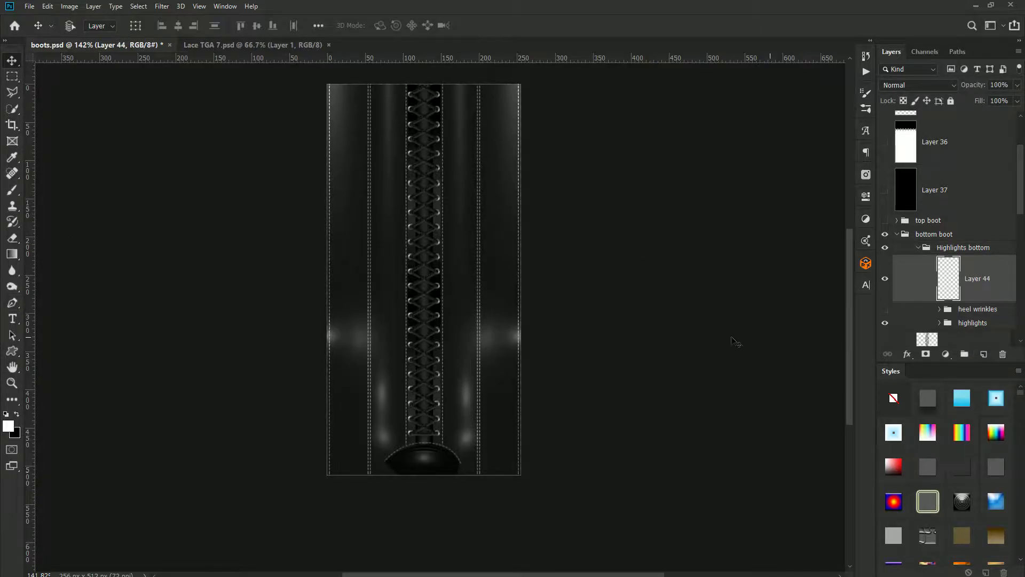
# Activate the Brush tool and reduce its size to 4 px
pyautogui.click(12, 303)
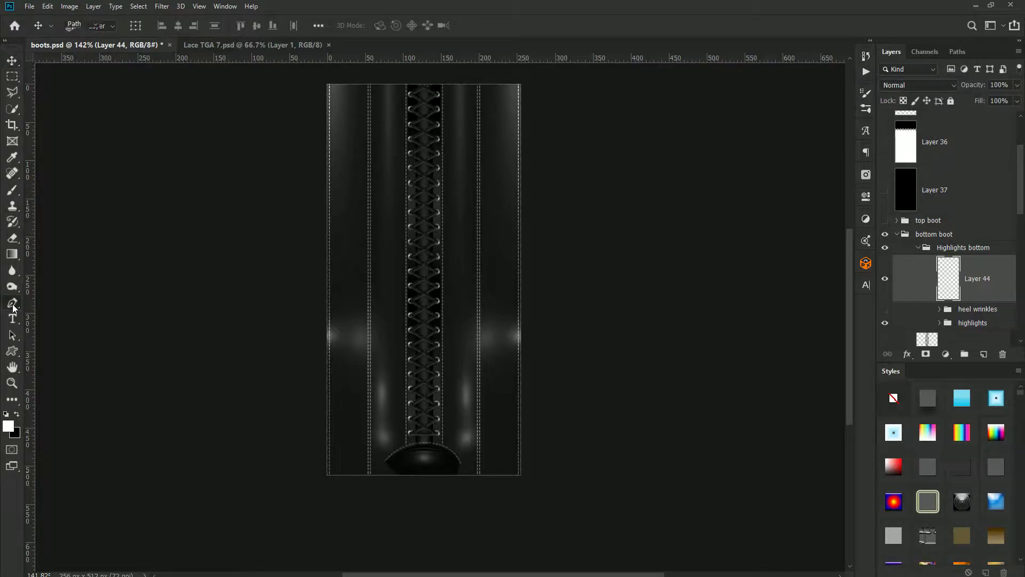
pyautogui.click(12, 190)
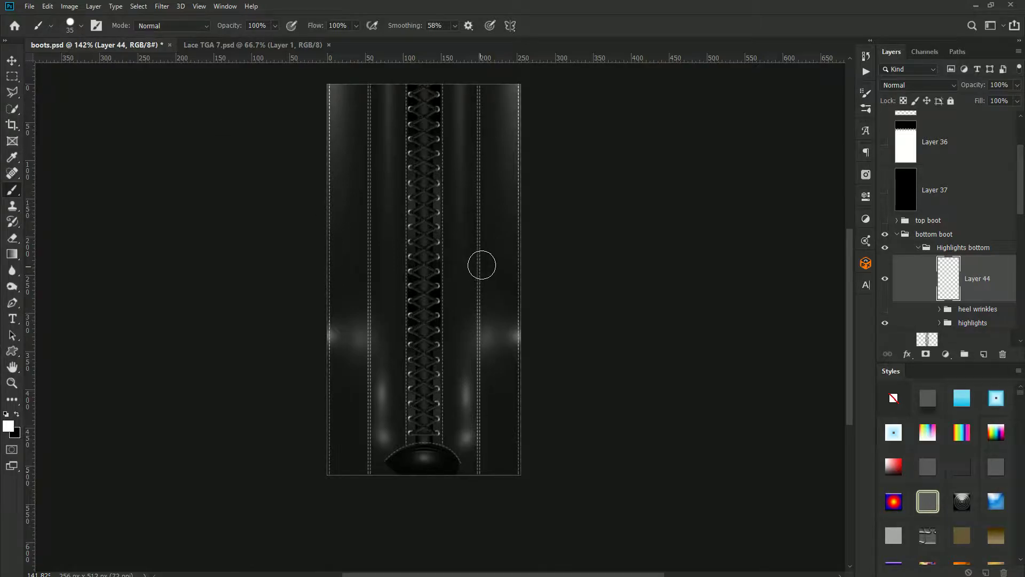
pyautogui.press('[')
pyautogui.press('[')
pyautogui.press('[')
pyautogui.press('[')
pyautogui.press('[')
pyautogui.press('[')
pyautogui.press('[')
pyautogui.press('[')
# Enable Shape Dynamics for the brush with the size jitter controlled by Pen Pressure
pyautogui.click(97, 26)
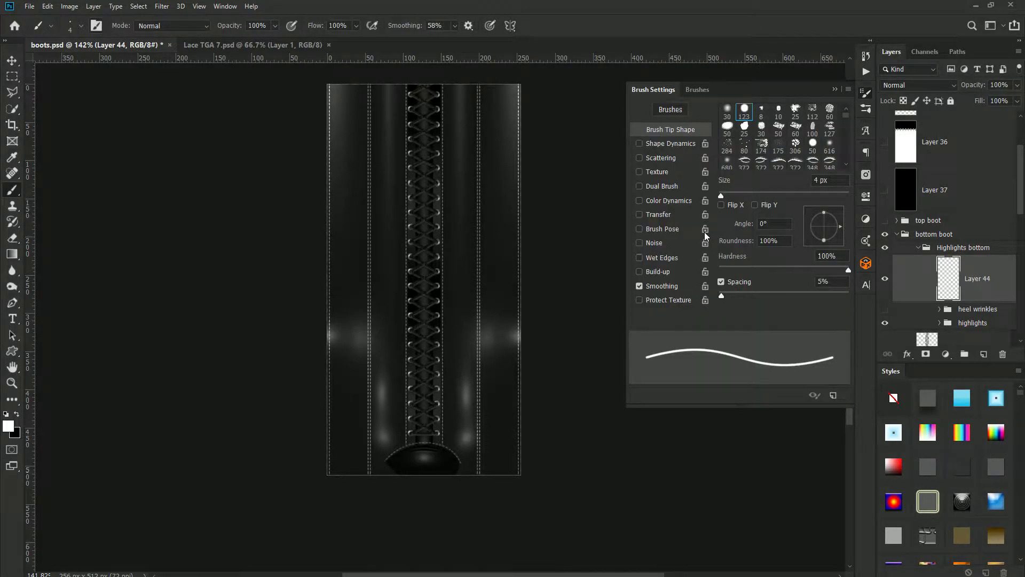
pyautogui.click(682, 144)
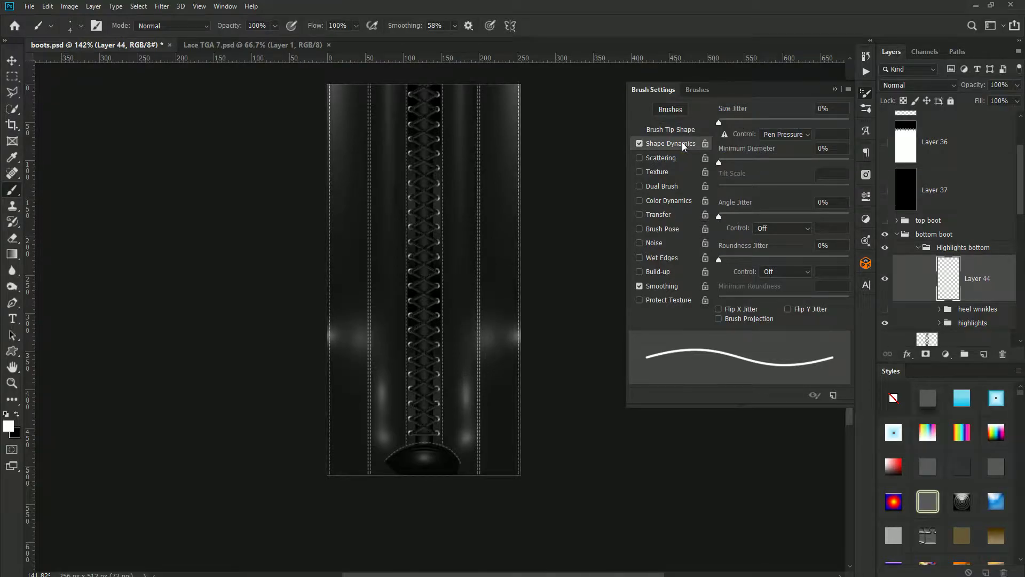
pyautogui.click(806, 137)
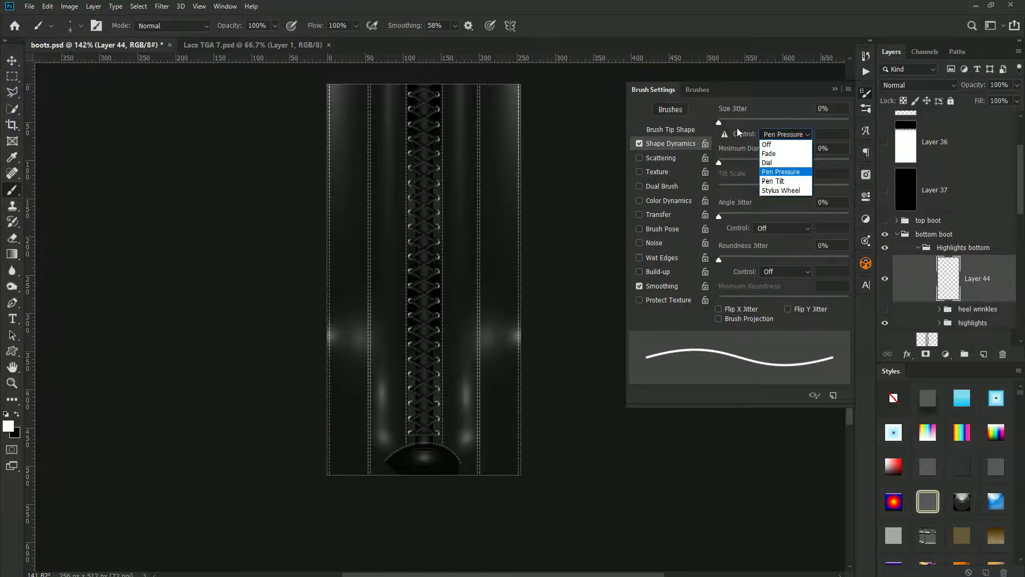
pyautogui.click(780, 172)
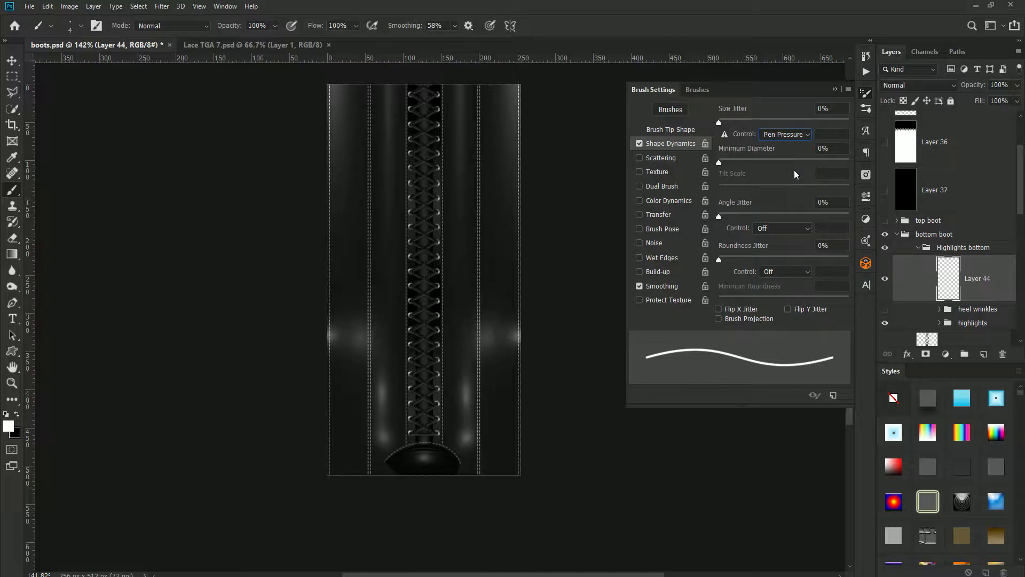
pyautogui.click(599, 27)
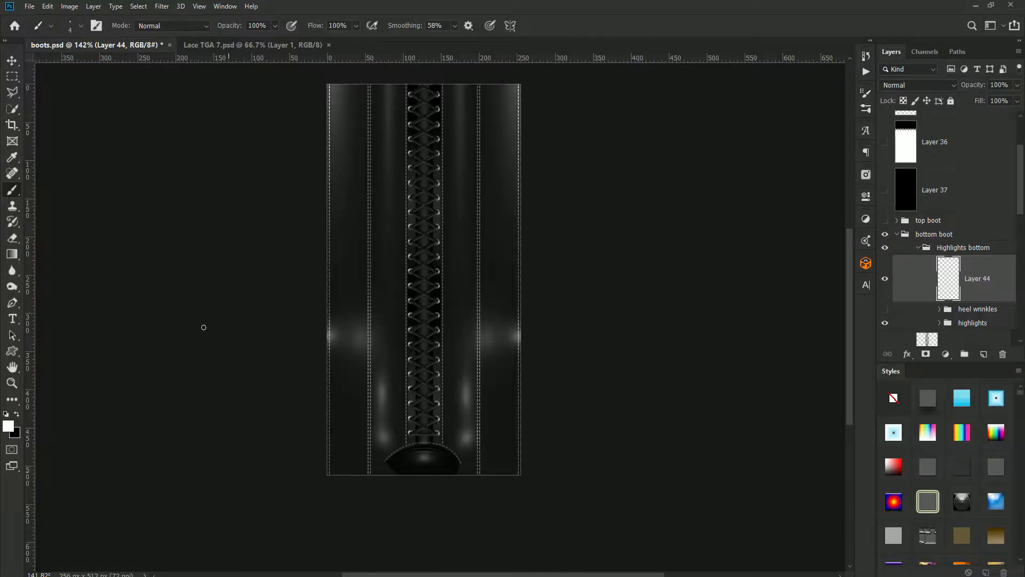
# Draw a short horizontal path across the right-hand seam above the heel highlight and stroke it with the black brush using Simulate Pressure
pyautogui.press('x')
pyautogui.click(12, 303)
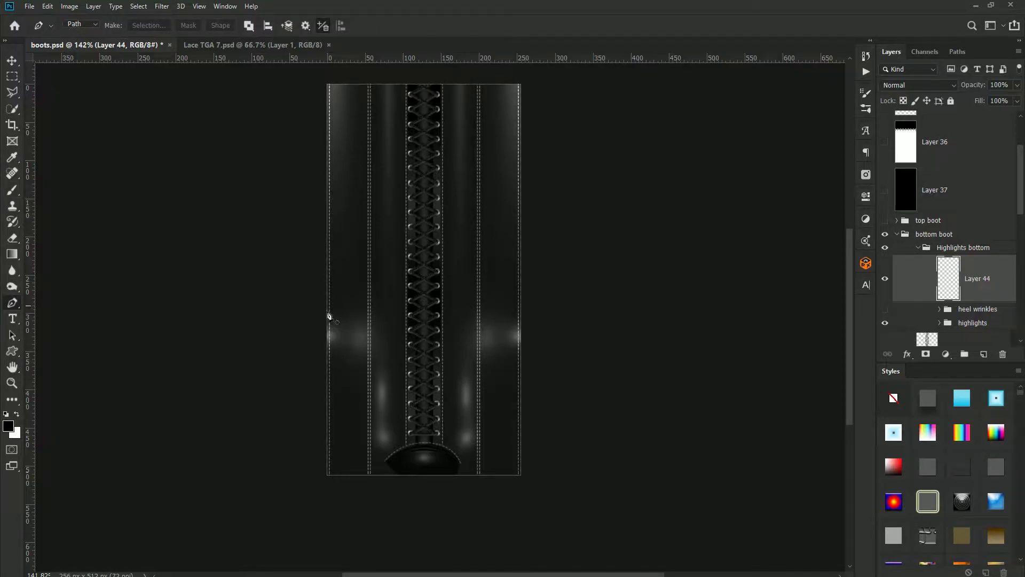
pyautogui.click(459, 299)
pyautogui.click(509, 299)
pyautogui.rightClick(495, 300)
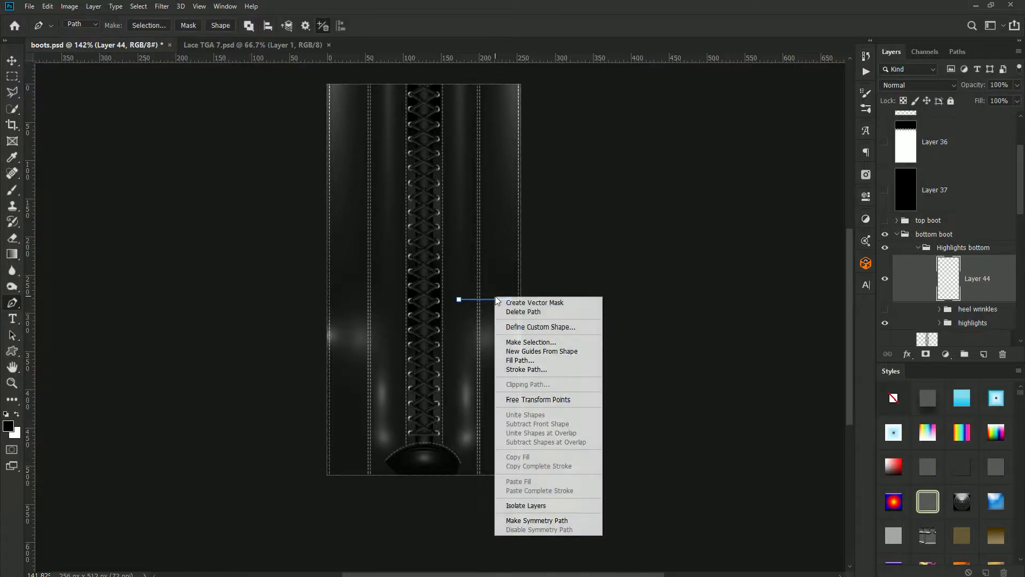
pyautogui.click(557, 369)
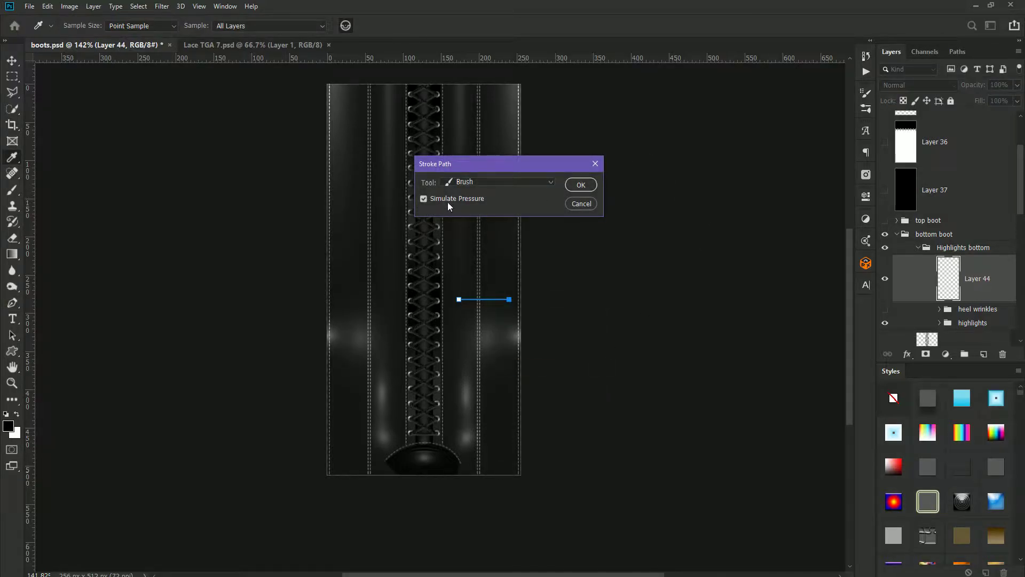
pyautogui.click(581, 185)
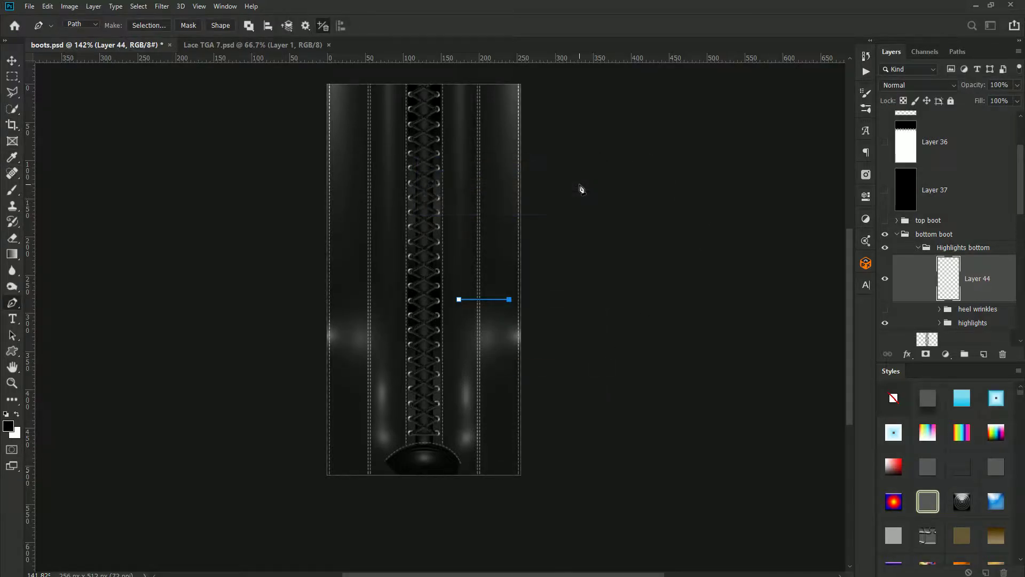
# Stroke the same path a second time with the pressure-simulated brush and delete the path
pyautogui.rightClick(492, 319)
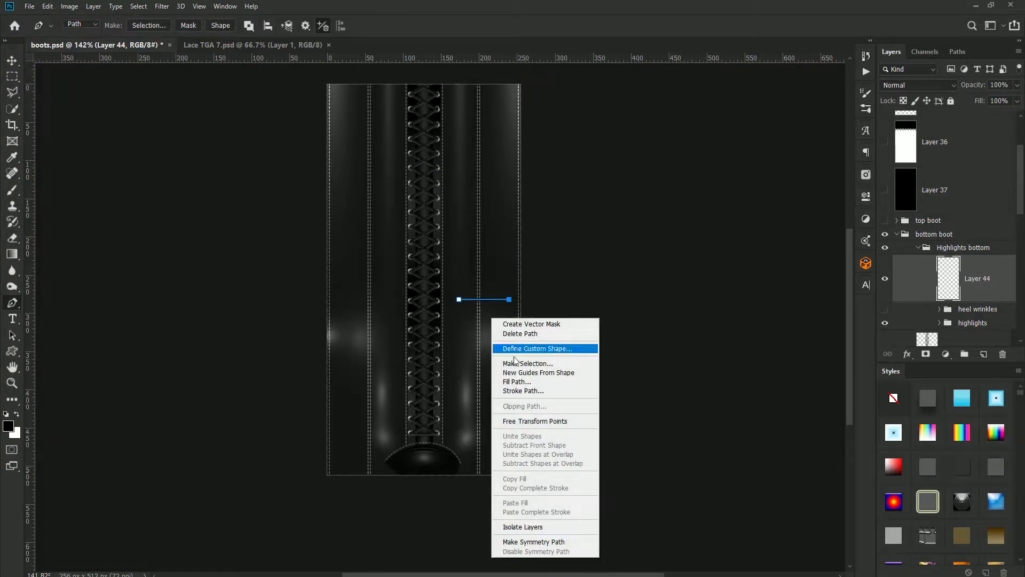
pyautogui.click(527, 391)
pyautogui.click(580, 185)
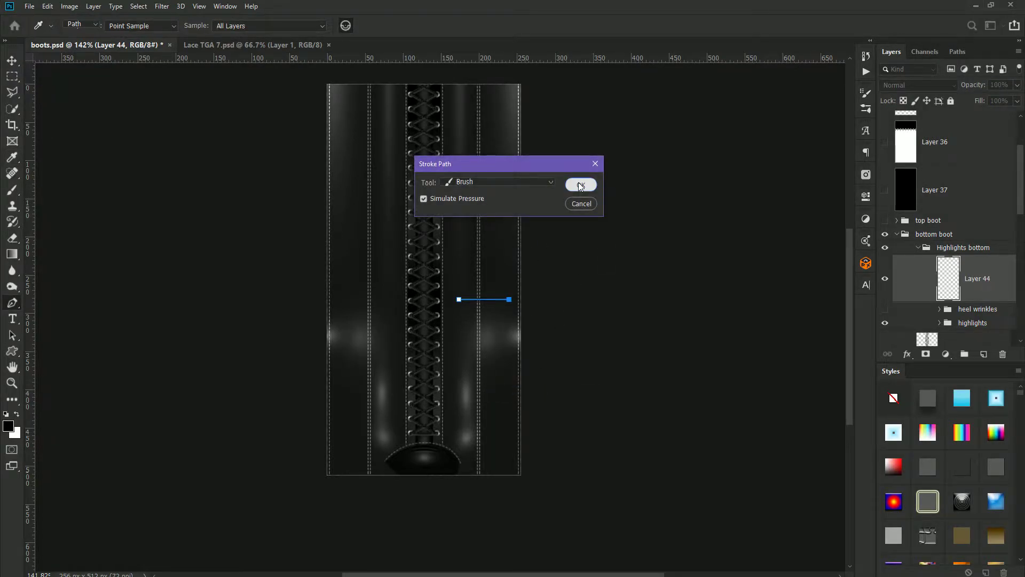
pyautogui.rightClick(487, 288)
pyautogui.click(523, 301)
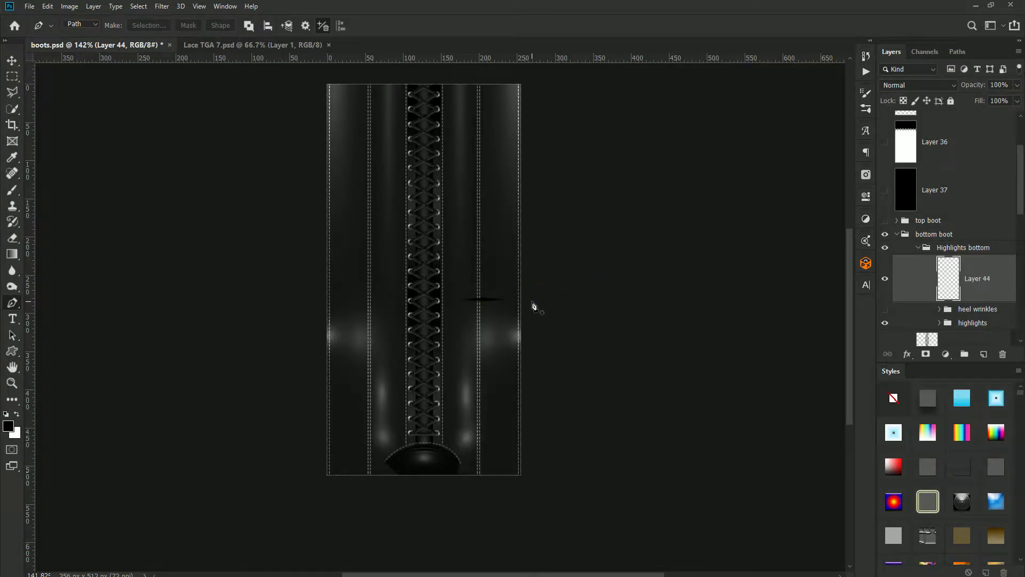
# Duplicate the dark wrinkle layer and give the copy a white Color Overlay at 100% opacity
pyautogui.hotkey('ctrl', 'j')
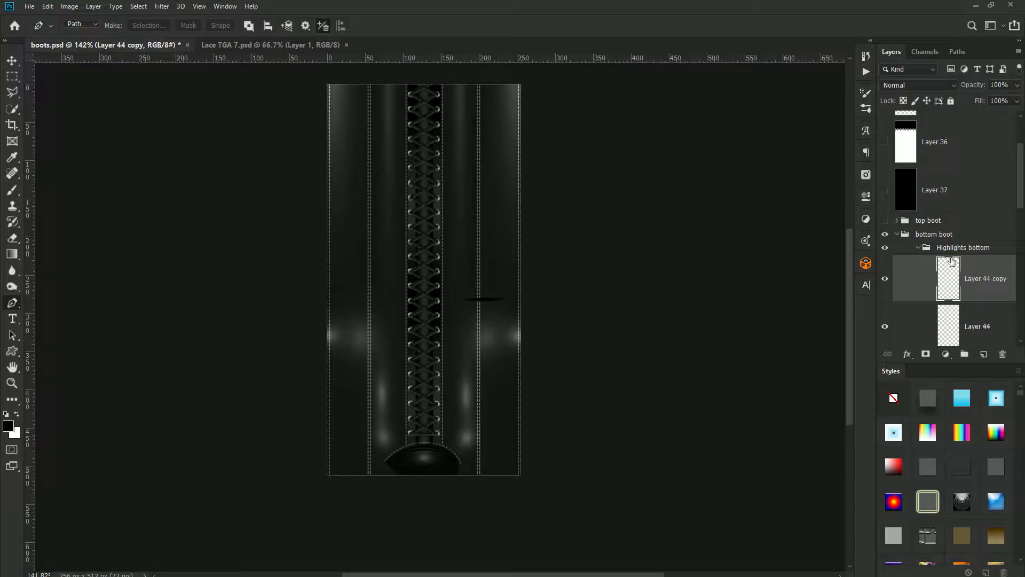
pyautogui.doubleClick(991, 263)
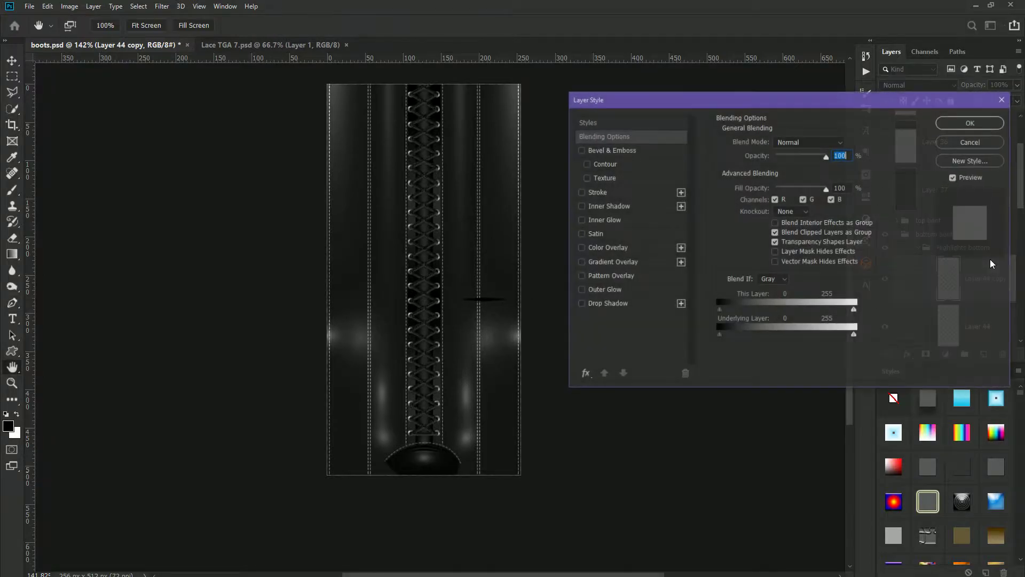
pyautogui.click(635, 249)
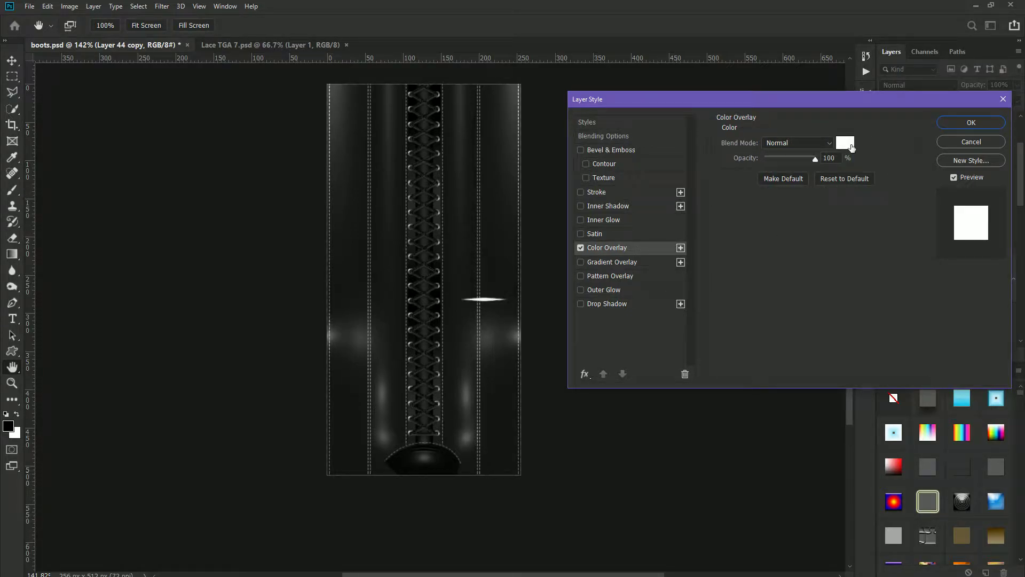
pyautogui.press('p')
pyautogui.click(975, 122)
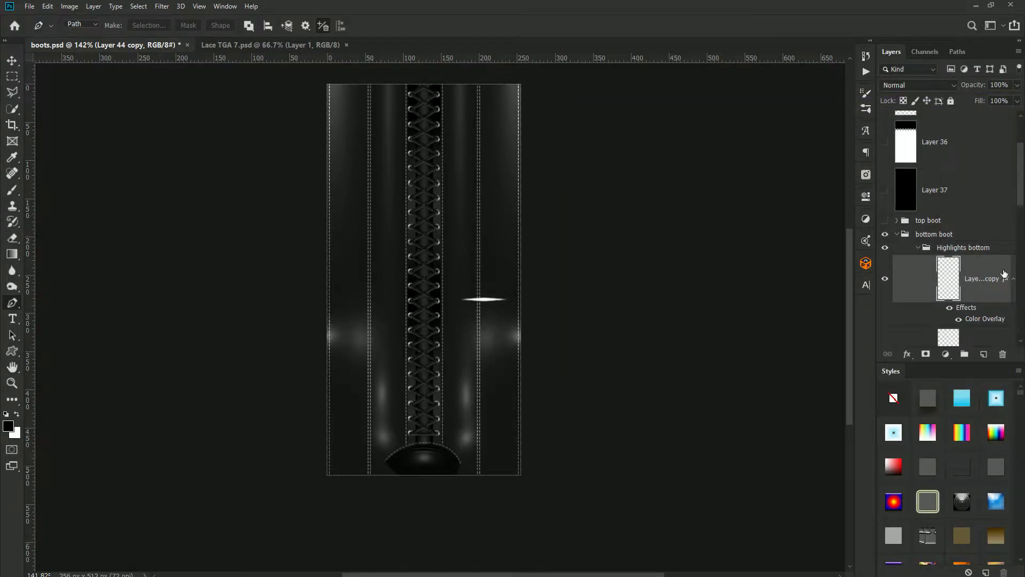
# Rasterize the layer style of Layer 44 copy and set its blend mode to Overlay
pyautogui.rightClick(987, 265)
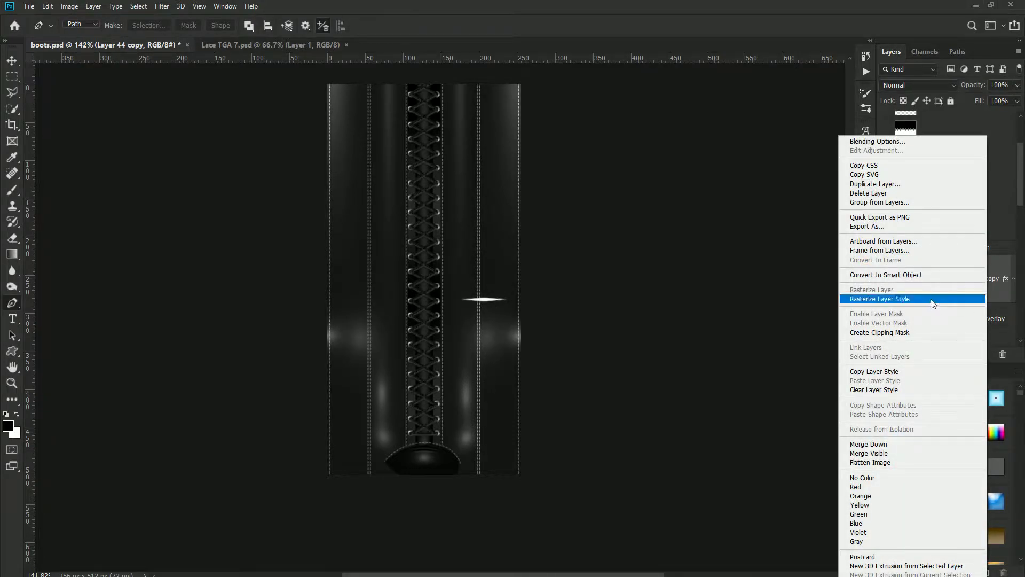
pyautogui.click(945, 299)
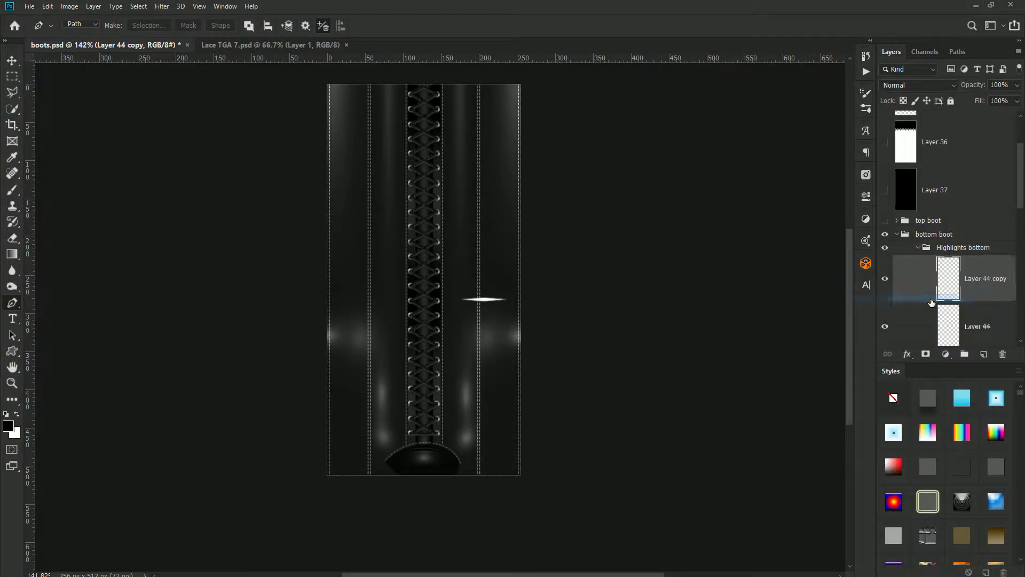
pyautogui.click(930, 86)
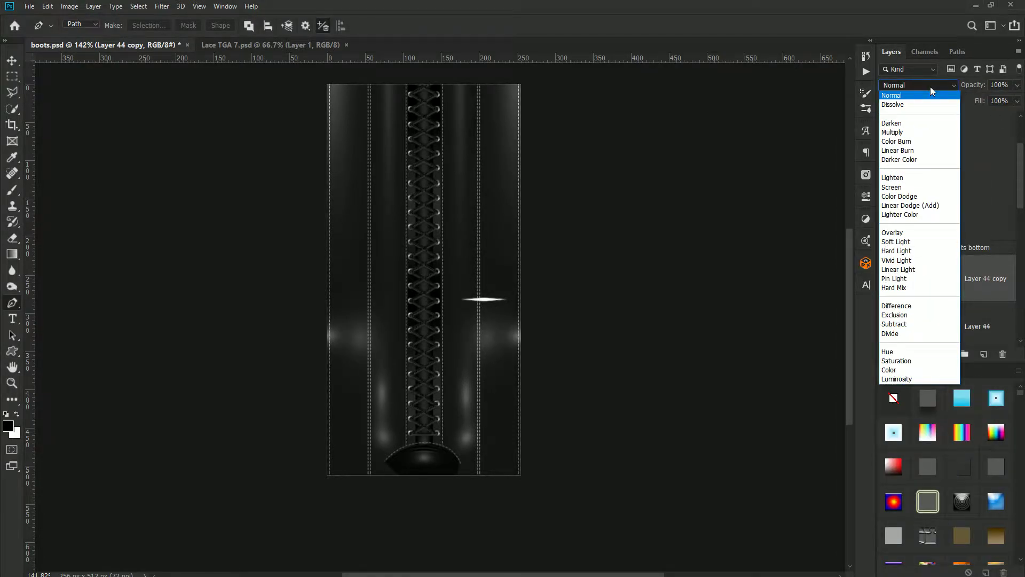
pyautogui.click(906, 233)
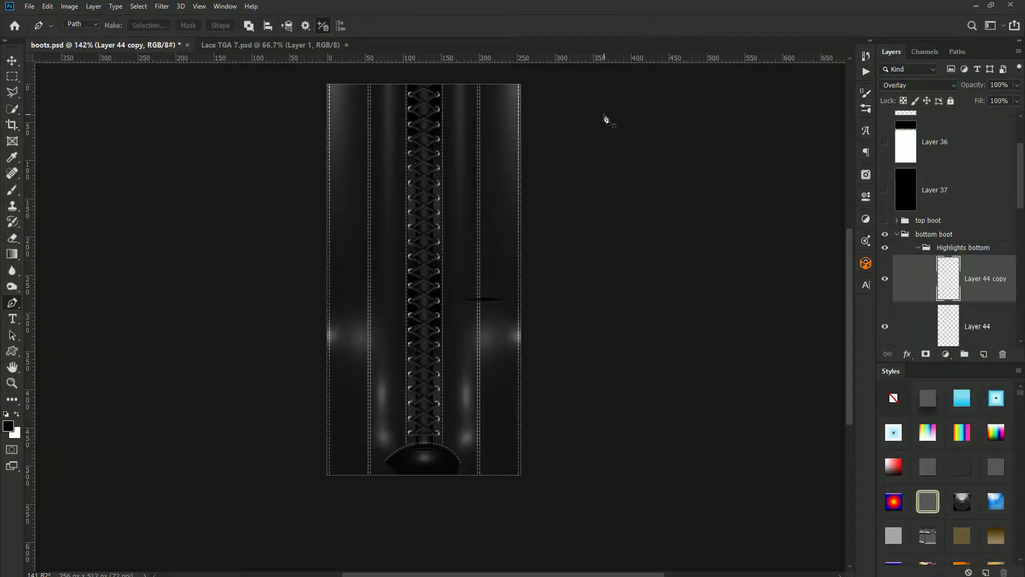
# Set the dark wrinkle on Layer 44 to 50% opacity with the Overlay blend mode
pyautogui.click(944, 326)
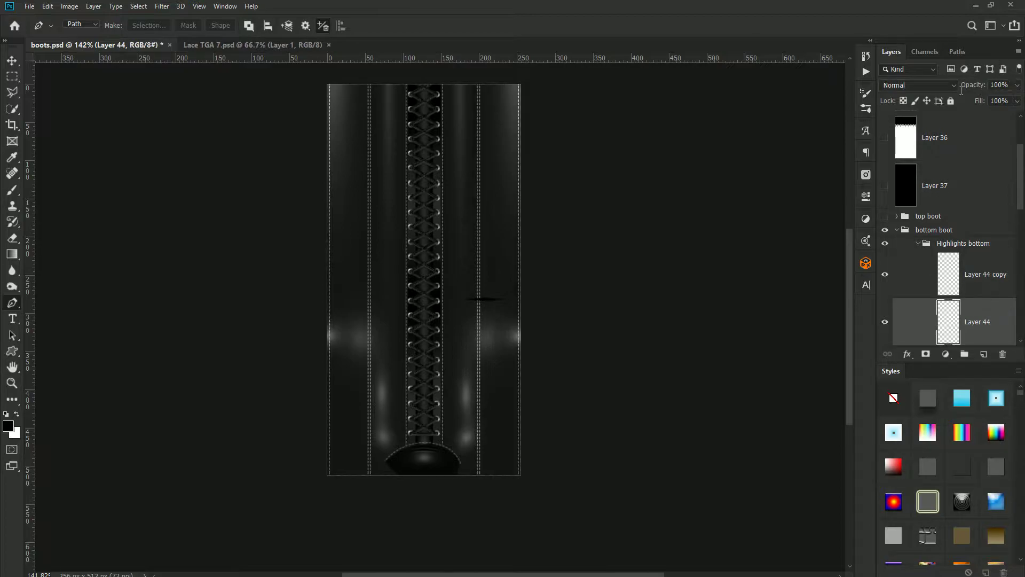
pyautogui.press('BackSpace')
pyautogui.press('BackSpace')
pyautogui.press('BackSpace')
pyautogui.write('50')
pyautogui.hotkey('shift', 'alt', 'o')
# Select Layer 44 copy and move the white wrinkle line slightly above the dark one with the Move tool
pyautogui.click(986, 260)
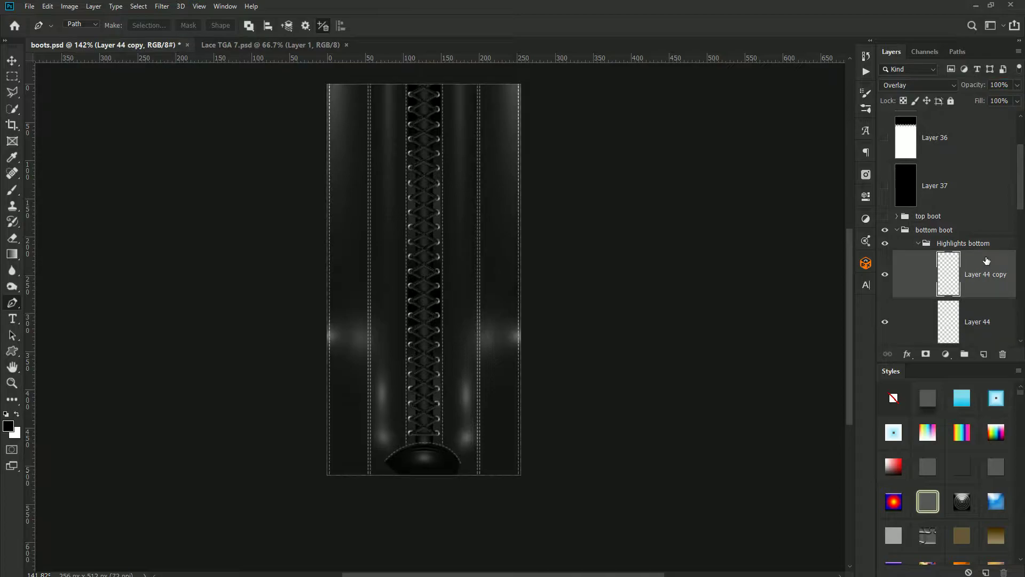
pyautogui.press('v')
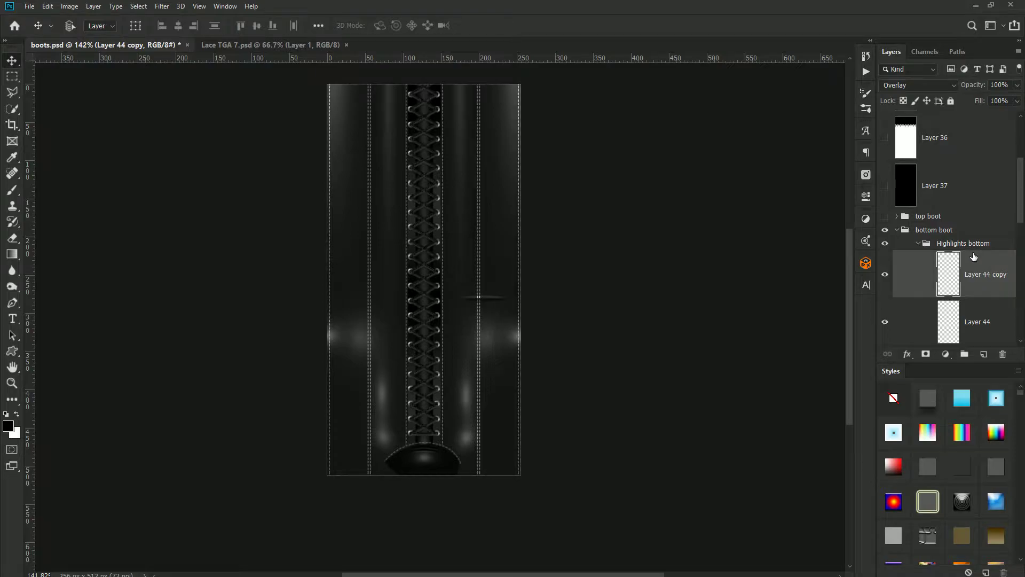
# Duplicate Layer 44 and Layer 44 copy twice, merge the topmost pair of copies, and set the merged layer to Overlay
pyautogui.scroll(-1, 974, 255)
pyautogui.keyDown('shift'); pyautogui.click(998, 265); pyautogui.keyUp('shift')
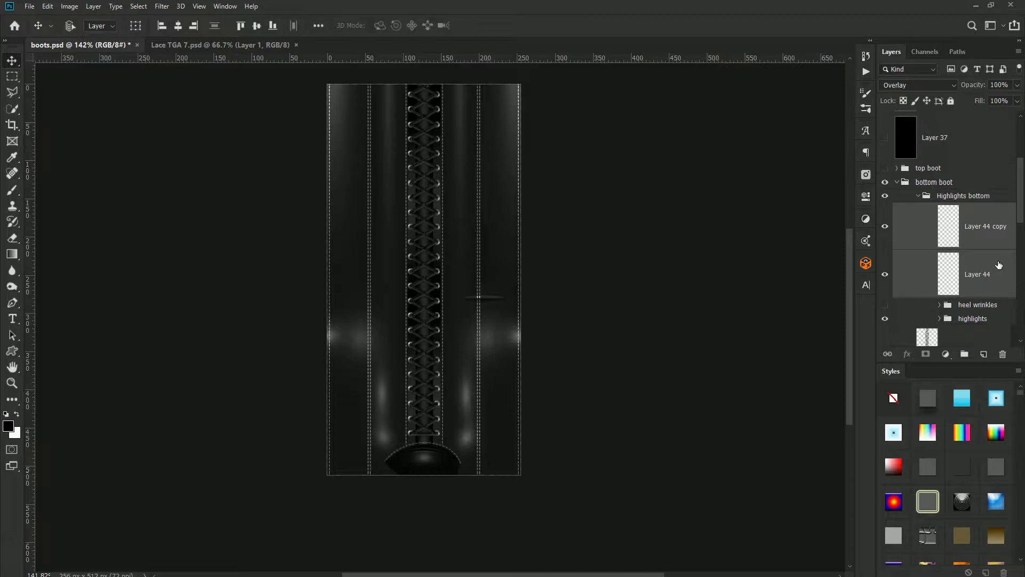
pyautogui.hotkey('ctrl', 'j')
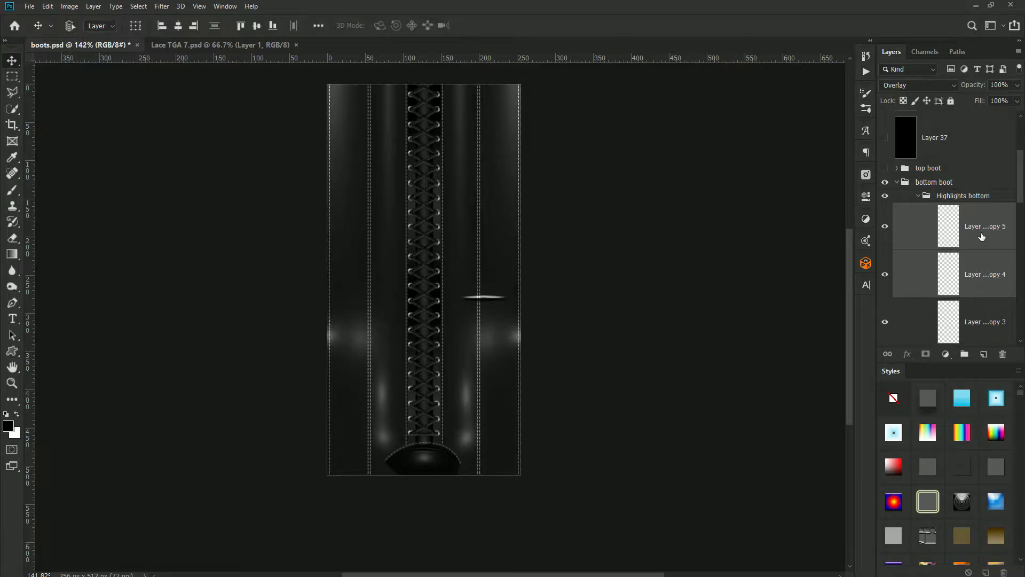
pyautogui.rightClick(982, 233)
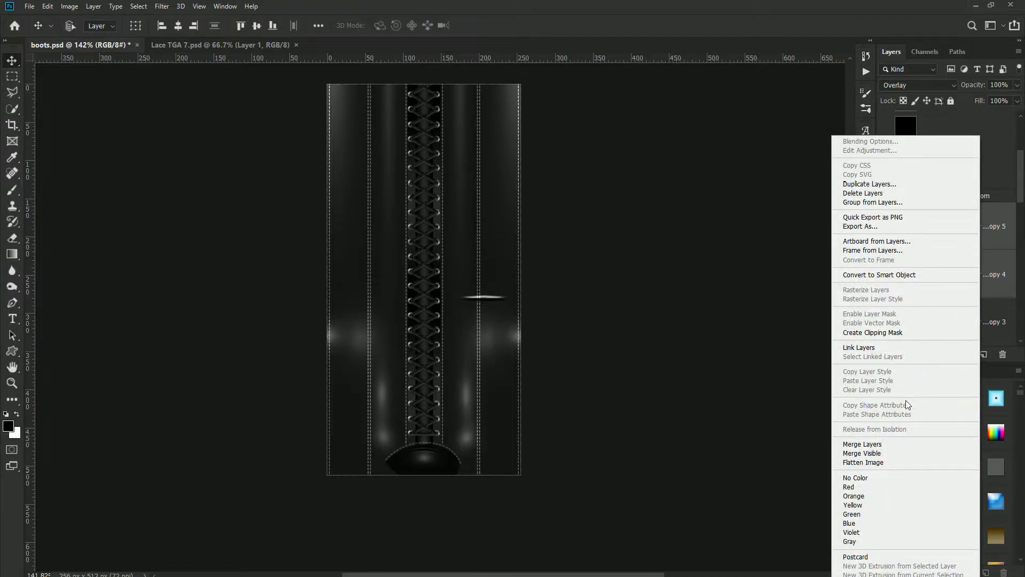
pyautogui.click(881, 444)
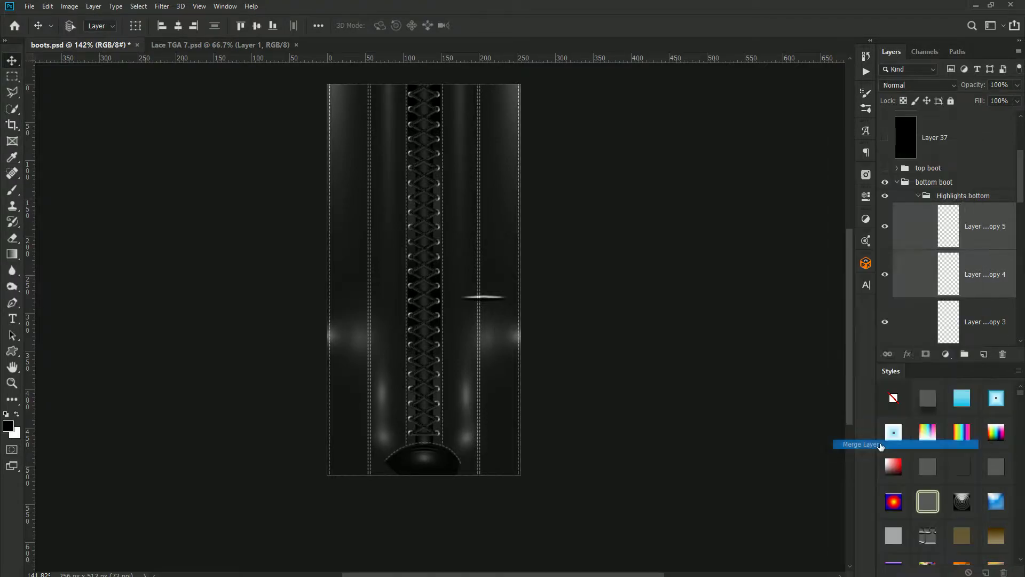
pyautogui.click(901, 85)
pyautogui.click(903, 236)
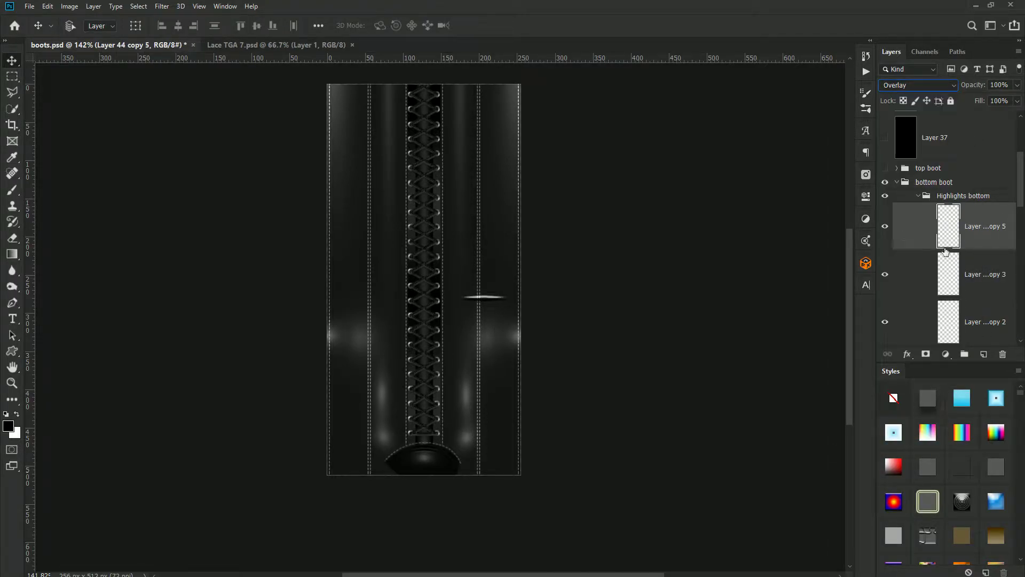
# Merge Layer 44 copy 3 with Layer 44 copy 2 and set the merged layer's blend mode to Overlay
pyautogui.click(985, 271)
pyautogui.keyDown('ctrl'); pyautogui.click(992, 309); pyautogui.keyUp('ctrl')
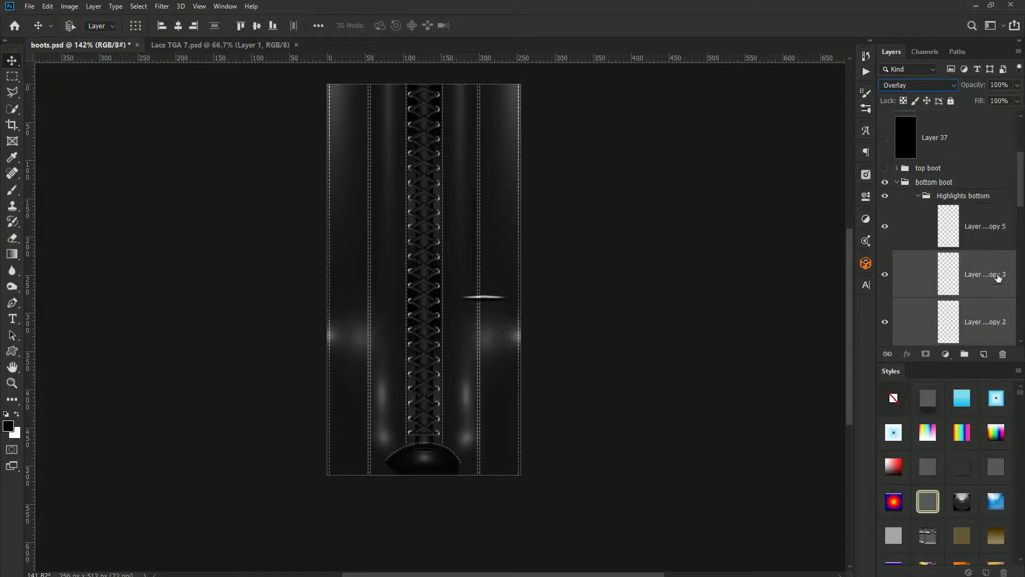
pyautogui.rightClick(998, 264)
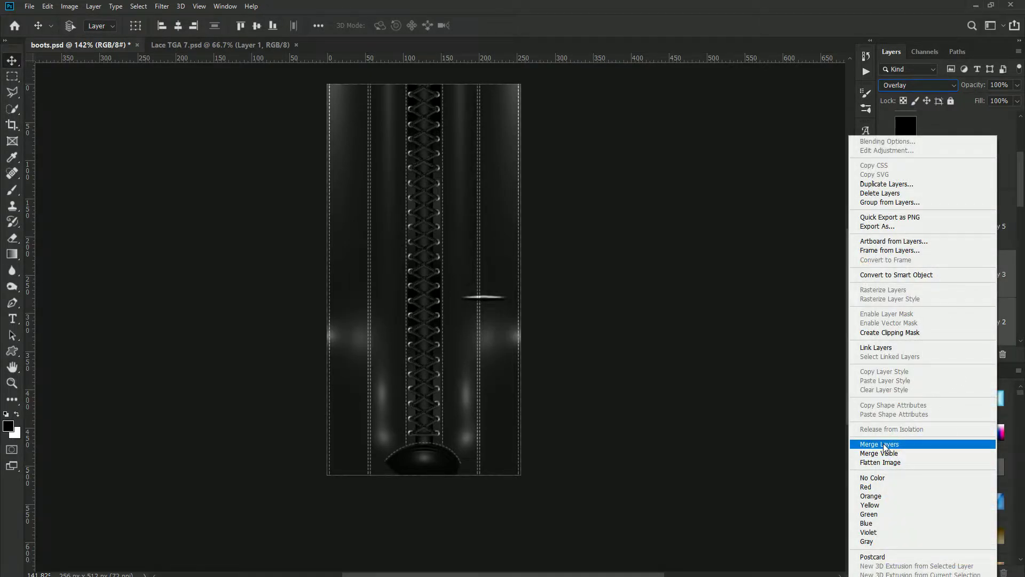
pyautogui.click(985, 272)
pyautogui.click(927, 84)
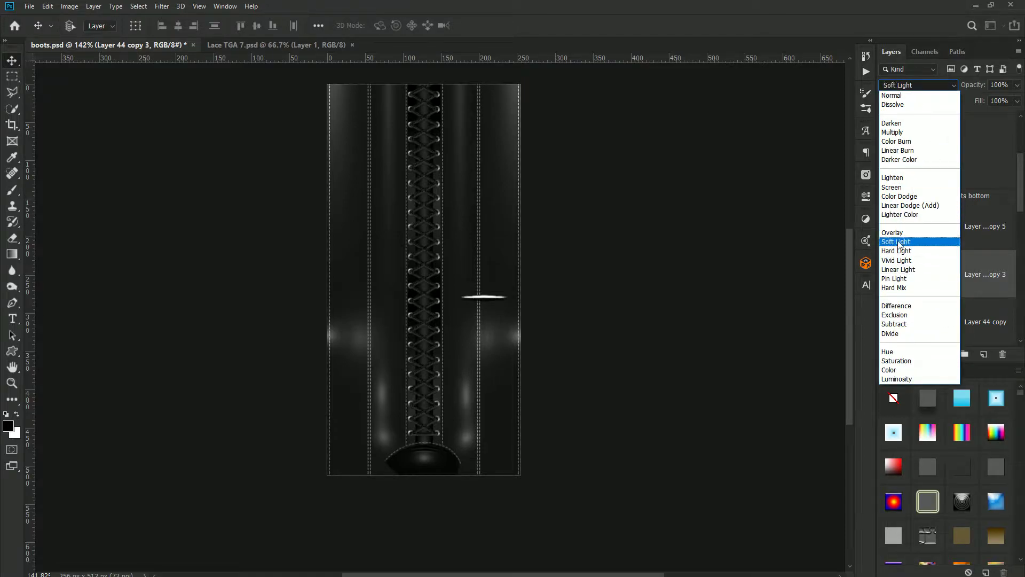
pyautogui.click(896, 234)
# Merge the original Layer 44 and Layer 44 copy into one layer with the Overlay blend mode
pyautogui.scroll(-1, 993, 270)
pyautogui.click(993, 270)
pyautogui.keyDown('ctrl'); pyautogui.click(995, 315); pyautogui.keyUp('ctrl')
pyautogui.rightClick(995, 307)
pyautogui.click(902, 443)
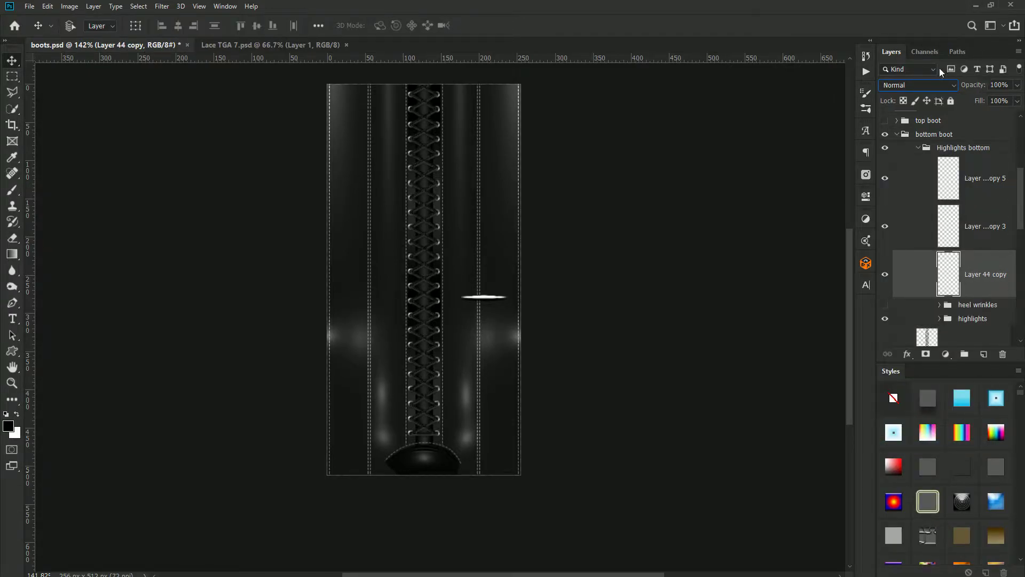
pyautogui.click(917, 85)
pyautogui.click(901, 233)
# Move the lowest merged wrinkle layer up about 25 px and distribute the three wrinkle layers evenly in the vertical direction
pyautogui.press('Up')
pyautogui.press('Up')
pyautogui.press('Up')
pyautogui.press('Up')
pyautogui.press('Up')
pyautogui.press('Up')
pyautogui.press('Up')
pyautogui.press('Up')
pyautogui.press('Up')
pyautogui.press('Up')
pyautogui.press('Up')
pyautogui.press('Up')
pyautogui.press('Up')
pyautogui.press('Up')
pyautogui.press('Up')
pyautogui.press('Up')
pyautogui.press('Up')
pyautogui.press('Up')
pyautogui.press('Up')
pyautogui.press('Up')
pyautogui.keyDown('shift'); pyautogui.click(968, 173); pyautogui.keyUp('shift')
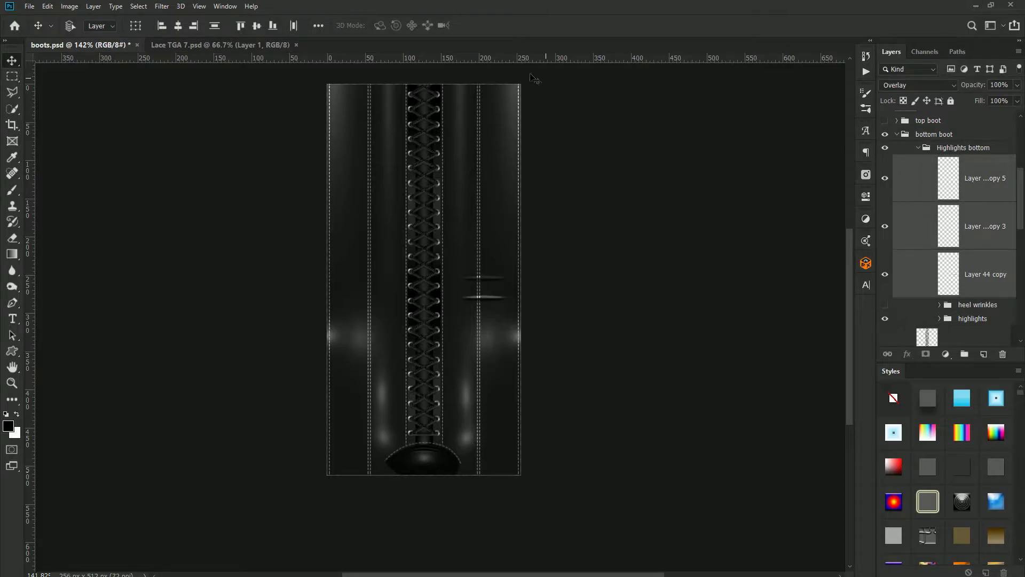
pyautogui.click(216, 27)
# Use Free Transform to compress only the height of the three wrinkles to 37.14%
pyautogui.hotkey('ctrl', 't')
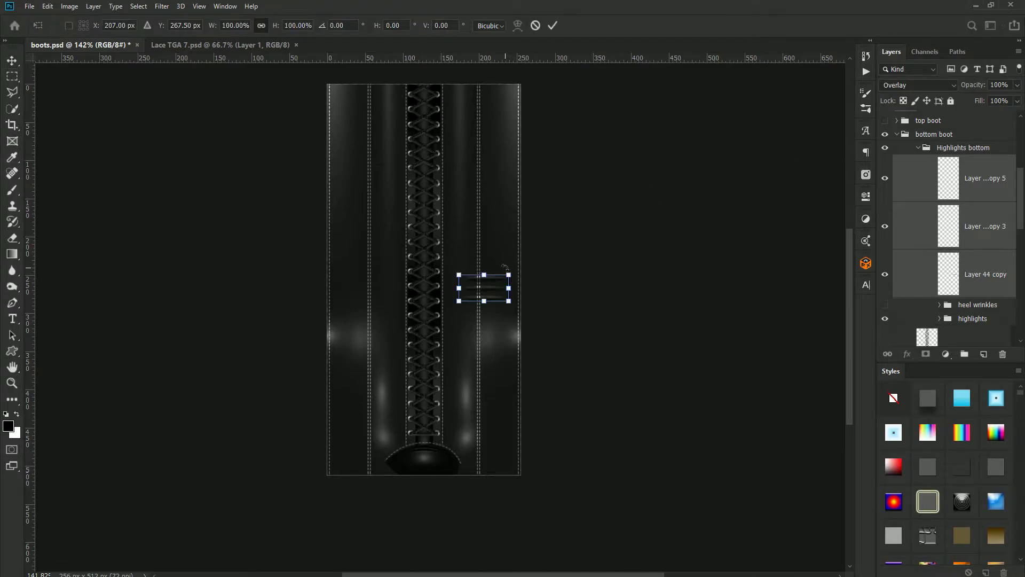
pyautogui.moveTo(484, 274); pyautogui.dragTo(484, 289)
pyautogui.scroll(4, 520, 212)
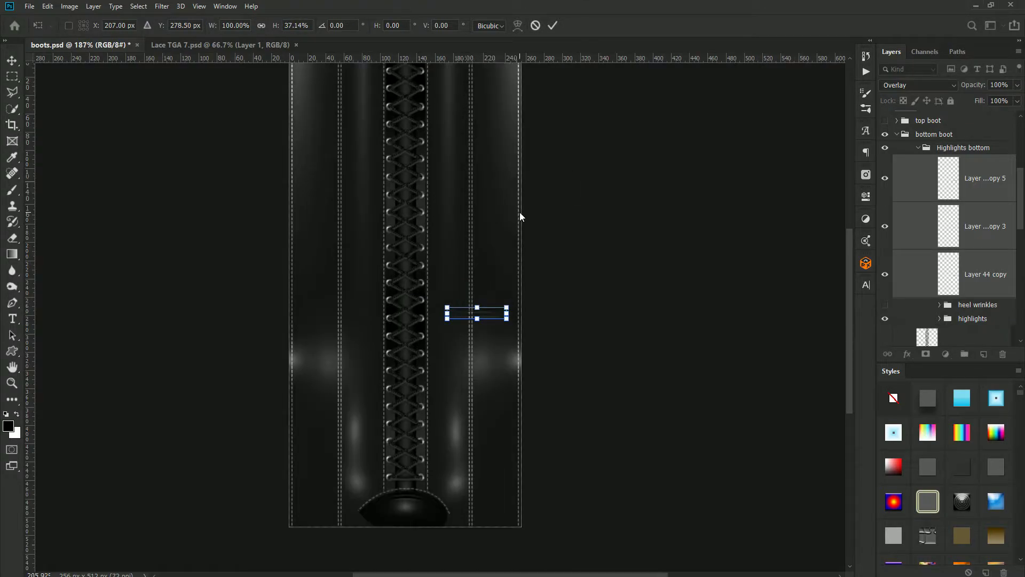
pyautogui.click(554, 26)
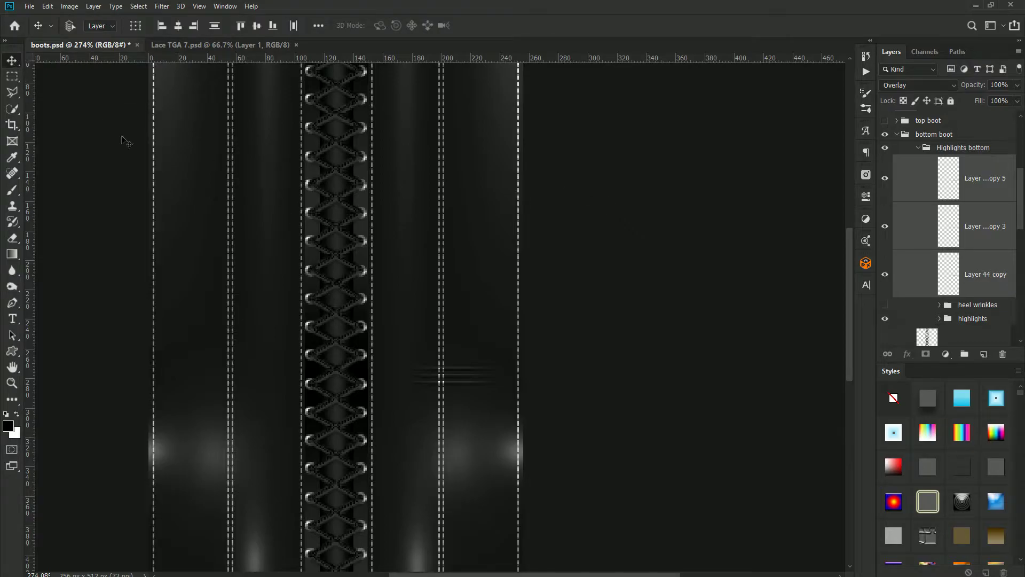
# Move the three wrinkles onto the texture's right edge above the heel highlight, and place a duplicate set at the left edge
pyautogui.moveTo(475, 326)
pyautogui.mouseDown()
pyautogui.moveTo(511, 353)
pyautogui.moveTo(539, 355)
pyautogui.mouseUp()
pyautogui.hotkey('ctrl', 'j')
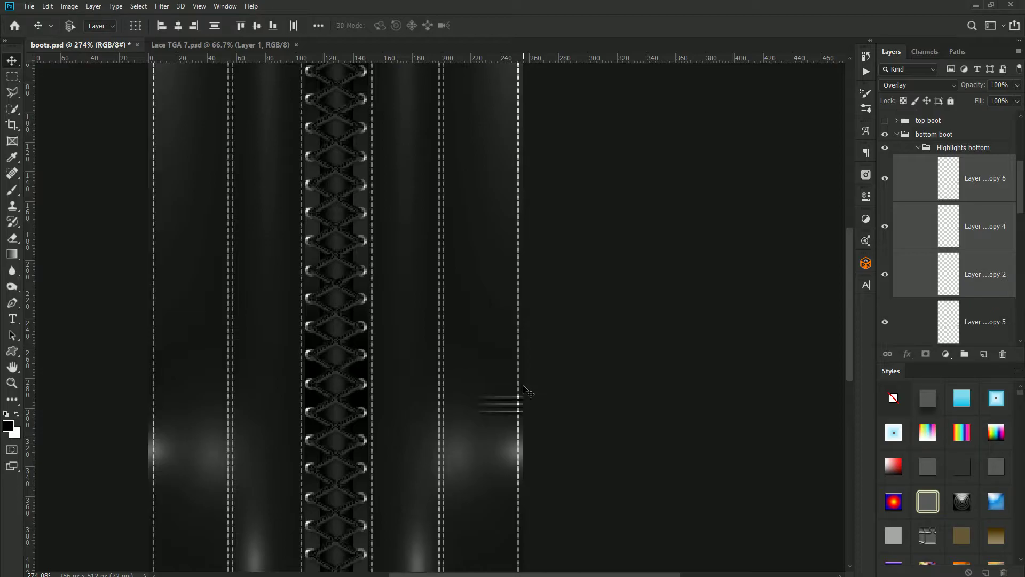
pyautogui.hotkey('shift', 'Left')
pyautogui.hotkey('shift', 'Left')
pyautogui.hotkey('shift', 'Left')
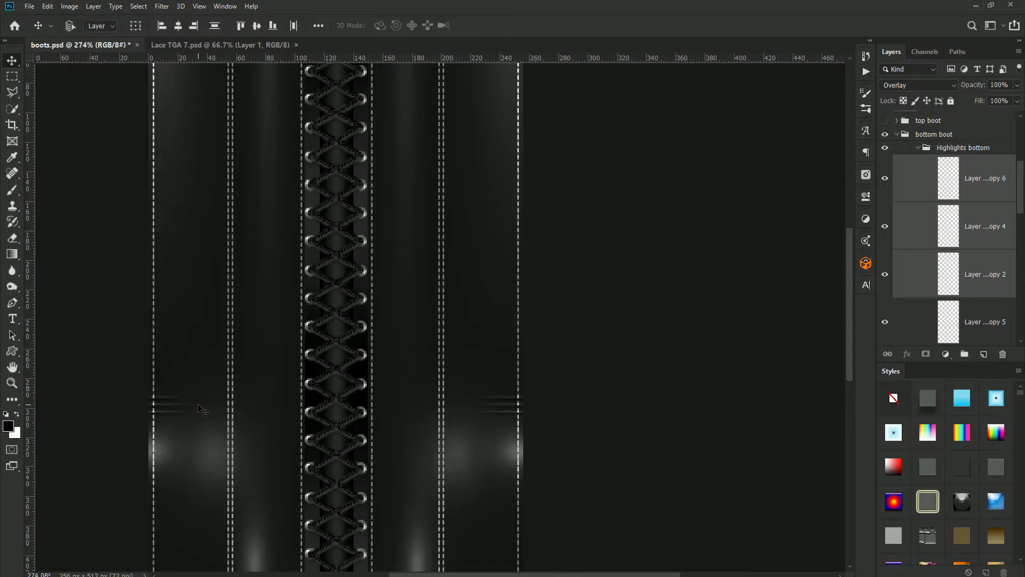
# Examine the wrinkle lines on both side edges of the bottom boot and the area around the toe cap
pyautogui.scroll(-2, 613, 431)
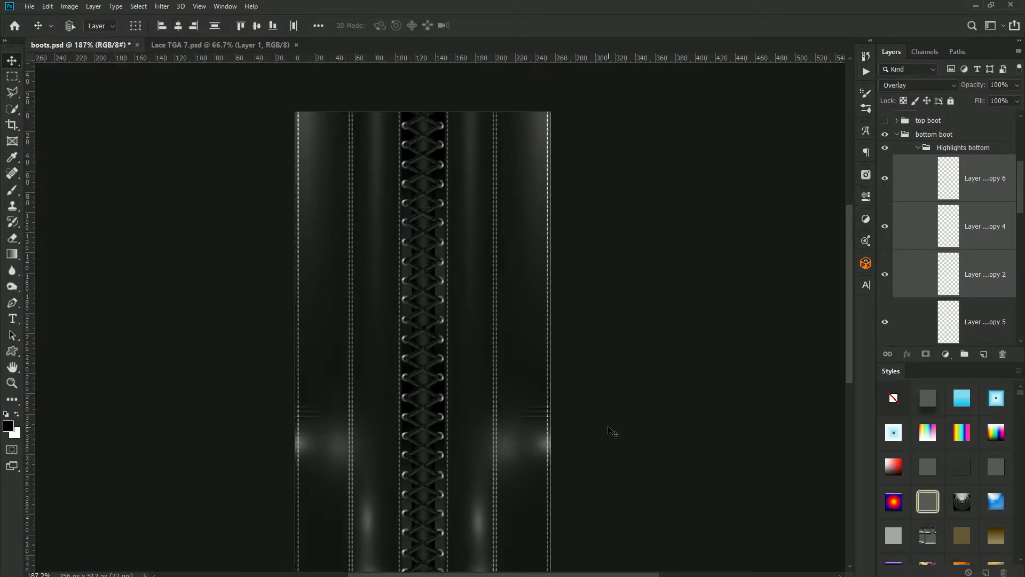
pyautogui.scroll(-1, 614, 430)
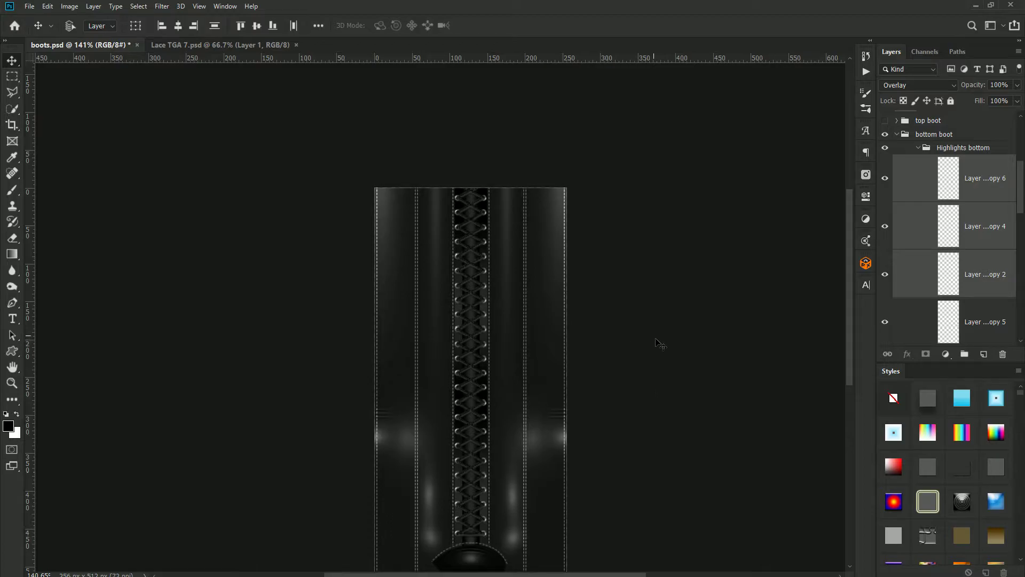
pyautogui.moveTo(648, 430); pyautogui.dragTo(615, 364)
pyautogui.hotkey('ctrl', 'r')
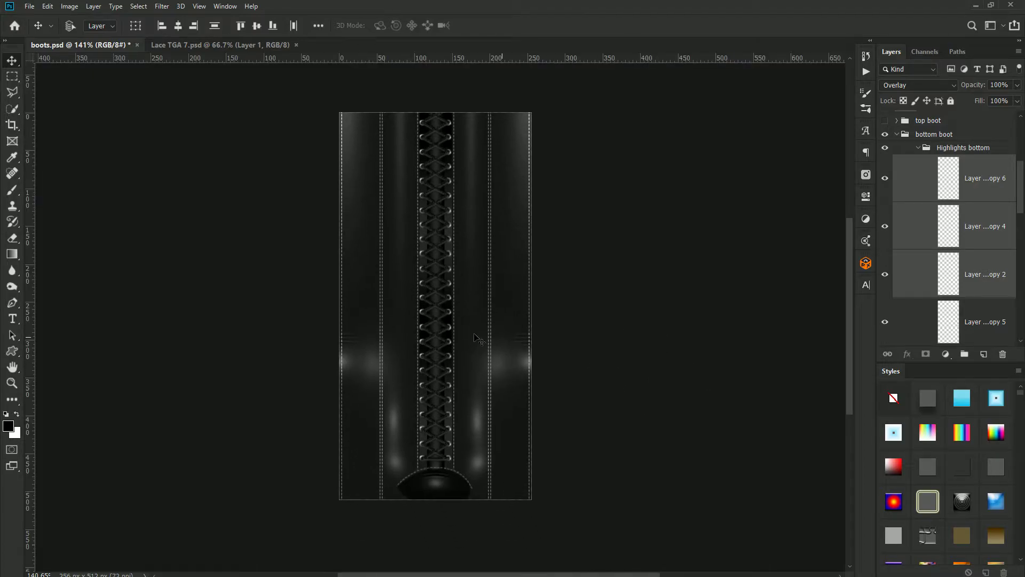
pyautogui.scroll(1, 453, 496)
pyautogui.scroll(2, 457, 497)
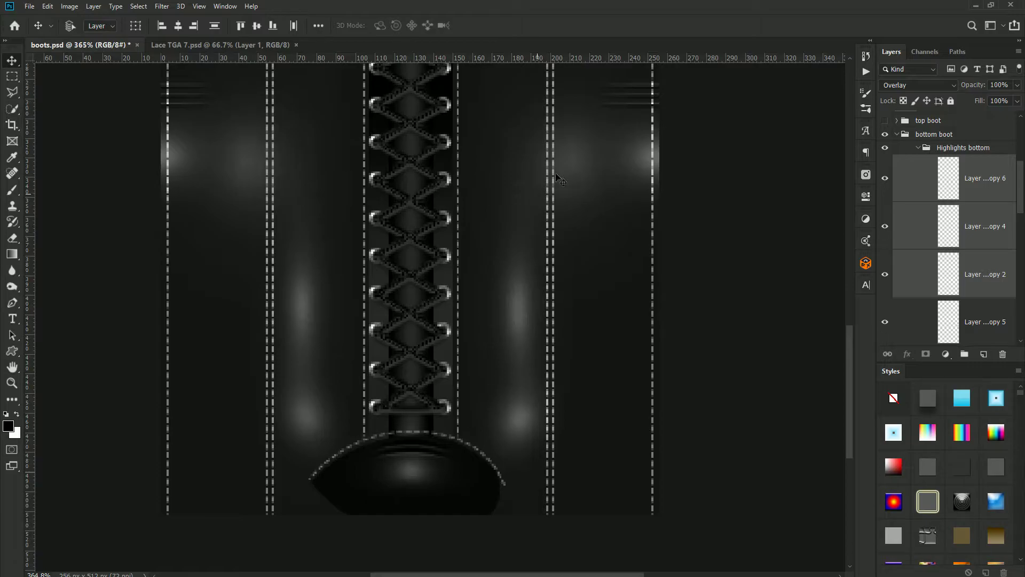
pyautogui.moveTo(503, 101); pyautogui.dragTo(519, 292)
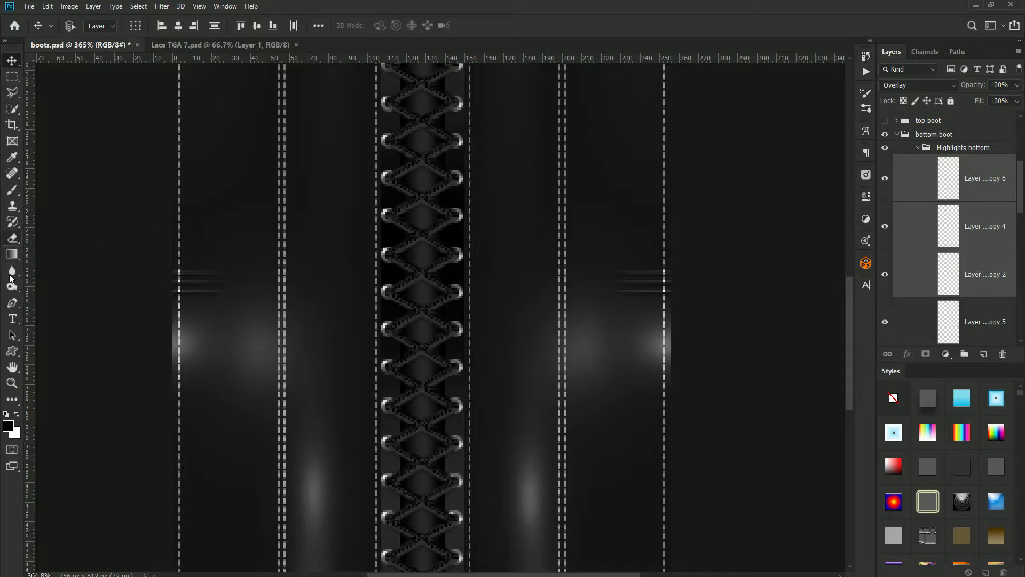
# Draw a shallow arched path across the seam right of the laces with the Curvature Pen tool and delete it
pyautogui.click(12, 309)
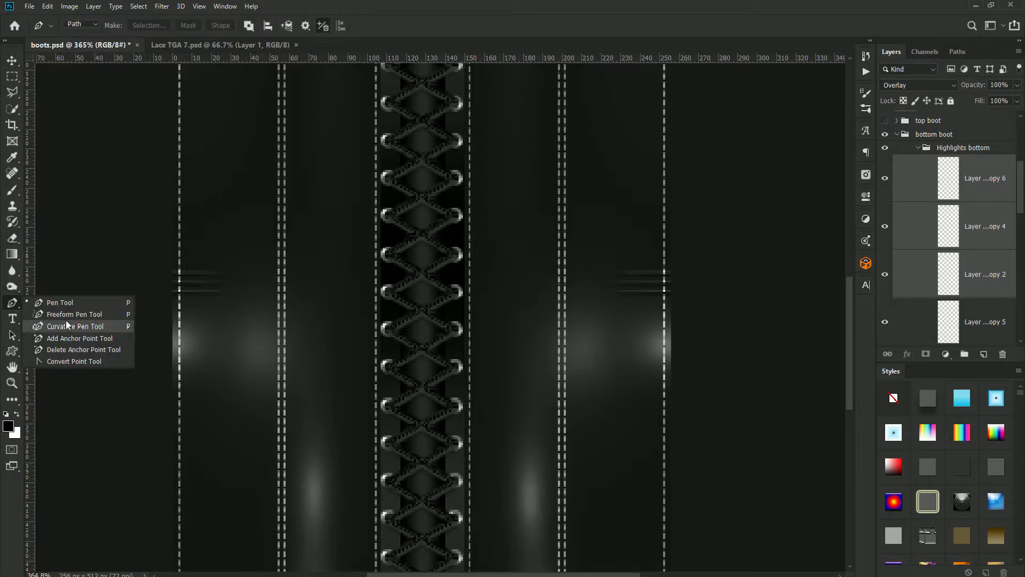
pyautogui.click(68, 326)
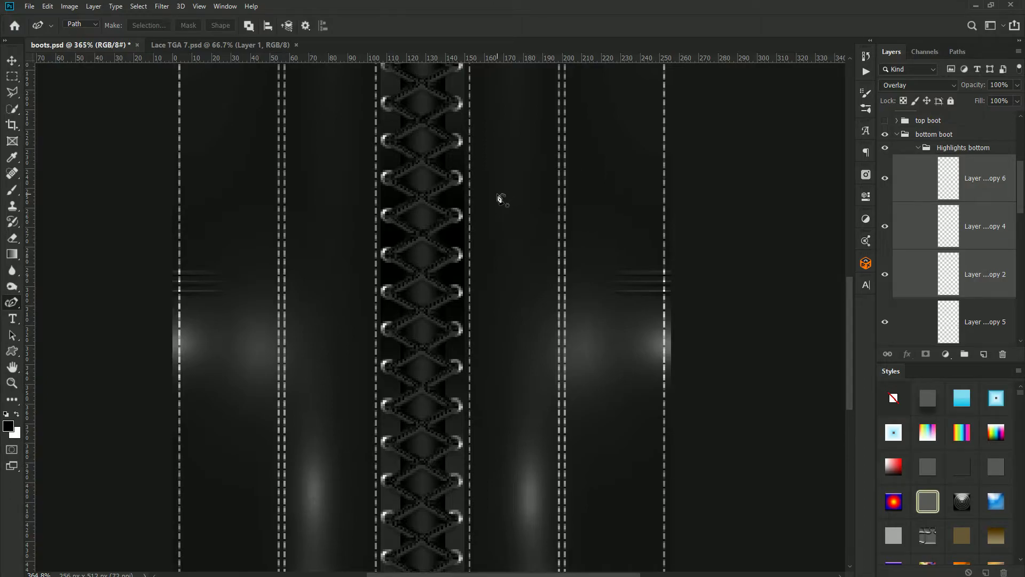
pyautogui.click(535, 170)
pyautogui.click(587, 201)
pyautogui.moveTo(588, 202)
pyautogui.mouseDown()
pyautogui.moveTo(579, 183)
pyautogui.moveTo(579, 195)
pyautogui.mouseUp()
pyautogui.moveTo(536, 172); pyautogui.dragTo(539, 180)
pyautogui.rightClick(524, 192)
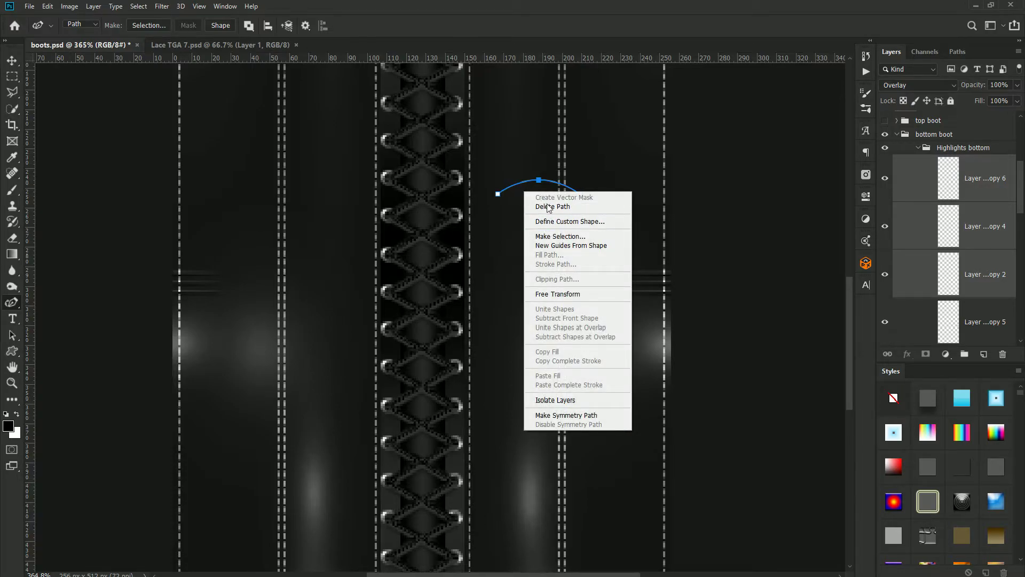
pyautogui.click(544, 207)
# Examine the toe wrinkles, and switch to the IMVU editor to inspect the boots on the avatar from back and front
pyautogui.moveTo(848, 288); pyautogui.dragTo(862, 380)
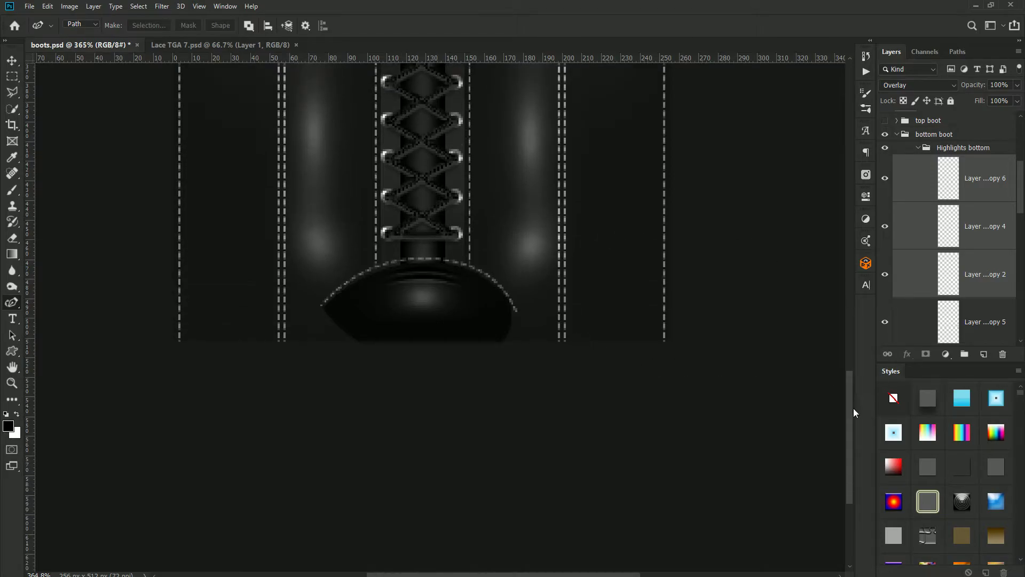
pyautogui.moveTo(848, 412); pyautogui.dragTo(854, 364)
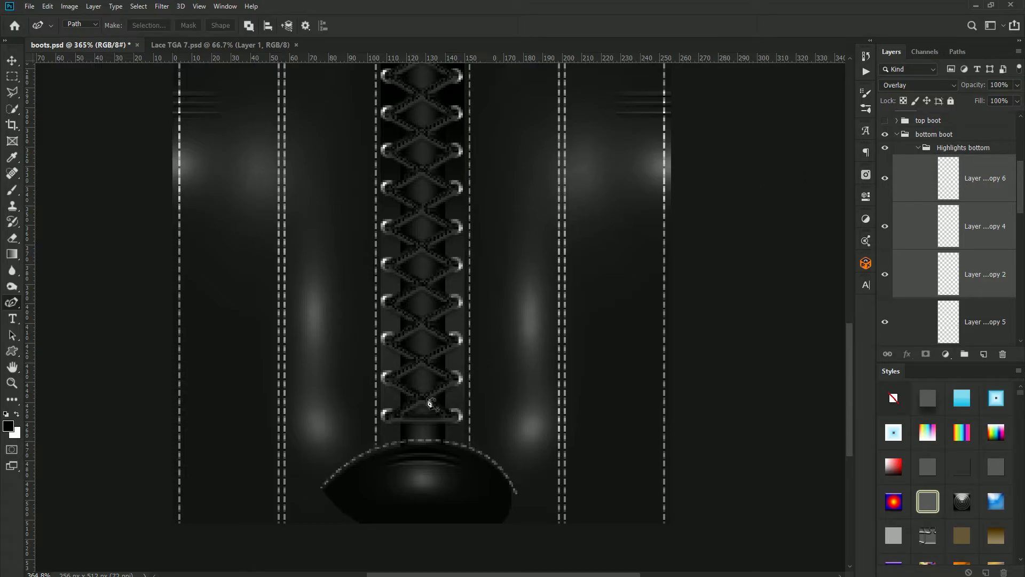
pyautogui.moveTo(145, 575)
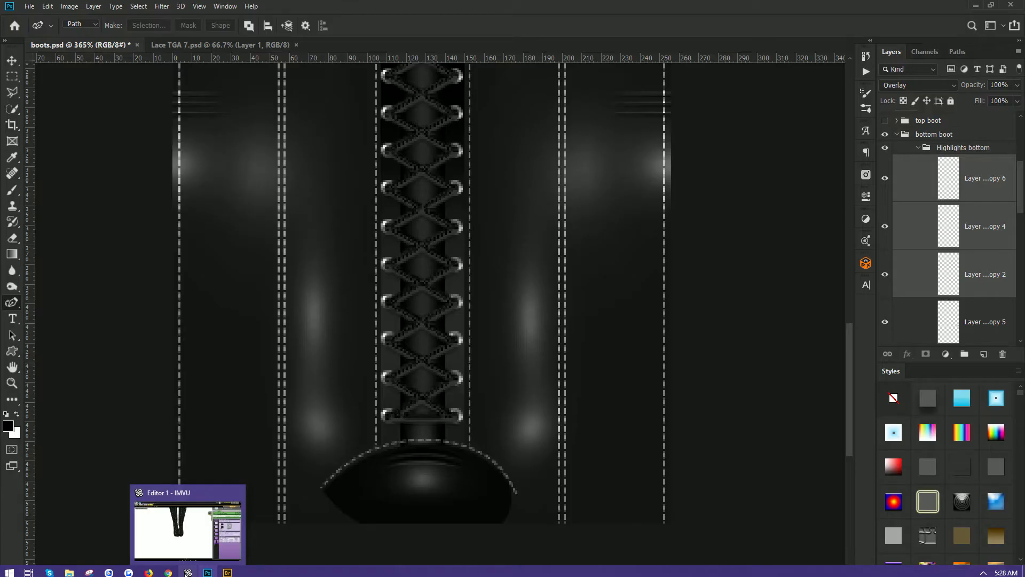
pyautogui.click(188, 573)
pyautogui.moveTo(600, 191); pyautogui.dragTo(451, 228)
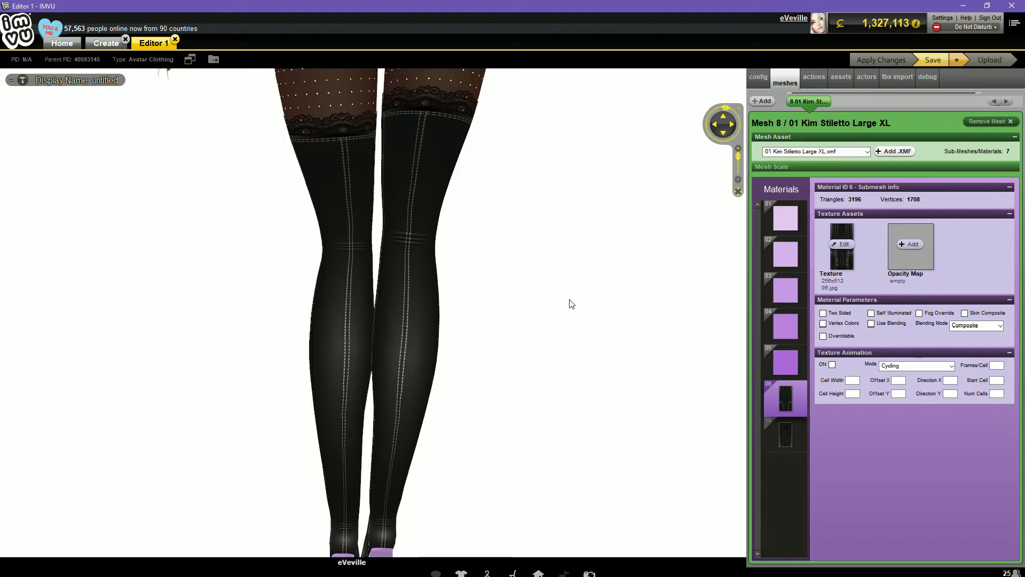
pyautogui.moveTo(569, 303); pyautogui.dragTo(577, 278)
pyautogui.scroll(5, 505, 430)
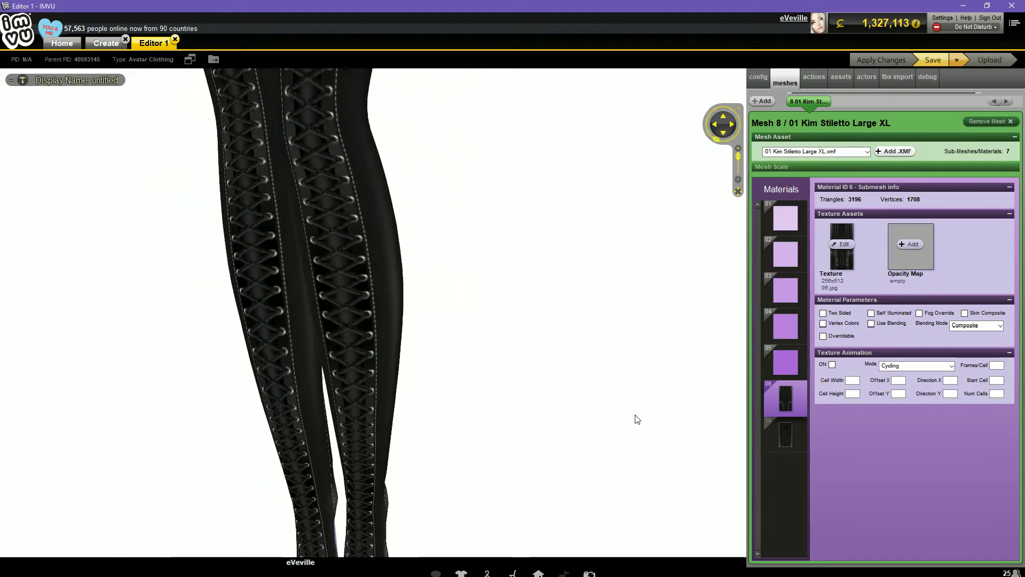
pyautogui.scroll(-3, 502, 332)
pyautogui.scroll(-4, 482, 379)
# Return to Photoshop, delete the six wrinkle layers above the heel wrinkles group, and show that group before collapsing bottom boot
pyautogui.press('super')
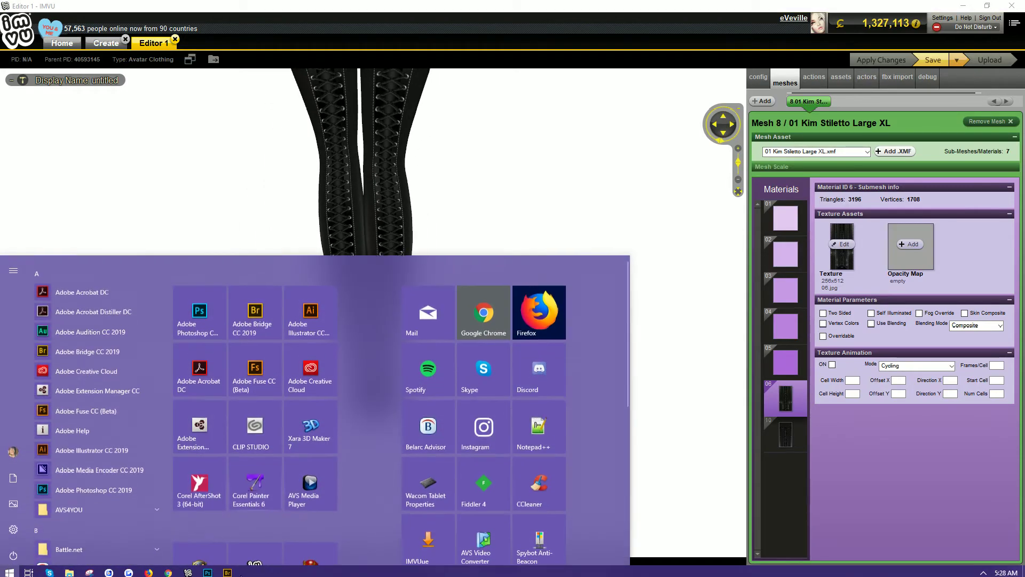
pyautogui.click(209, 569)
pyautogui.scroll(-5, 746, 279)
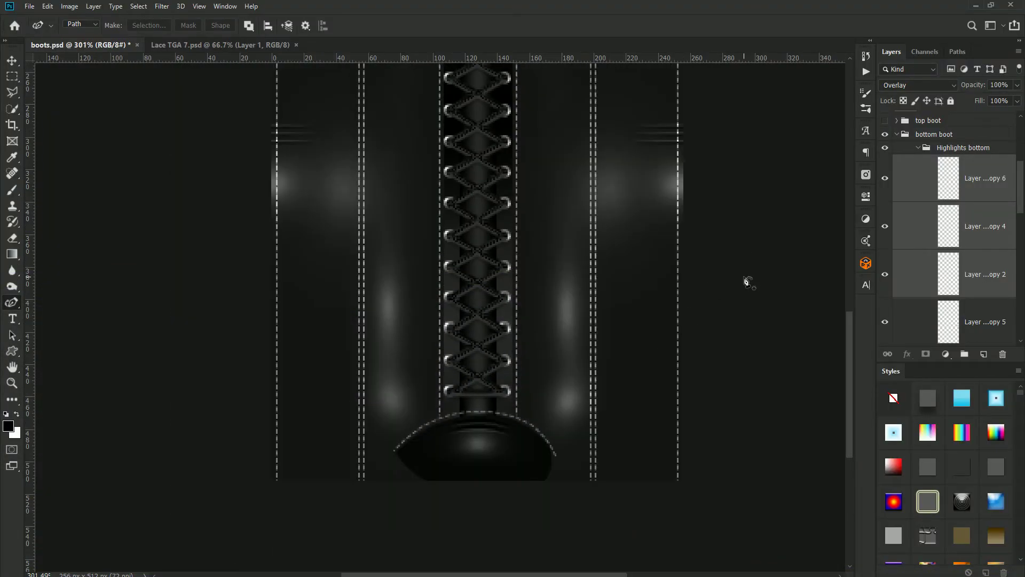
pyautogui.moveTo(775, 164); pyautogui.dragTo(602, 289)
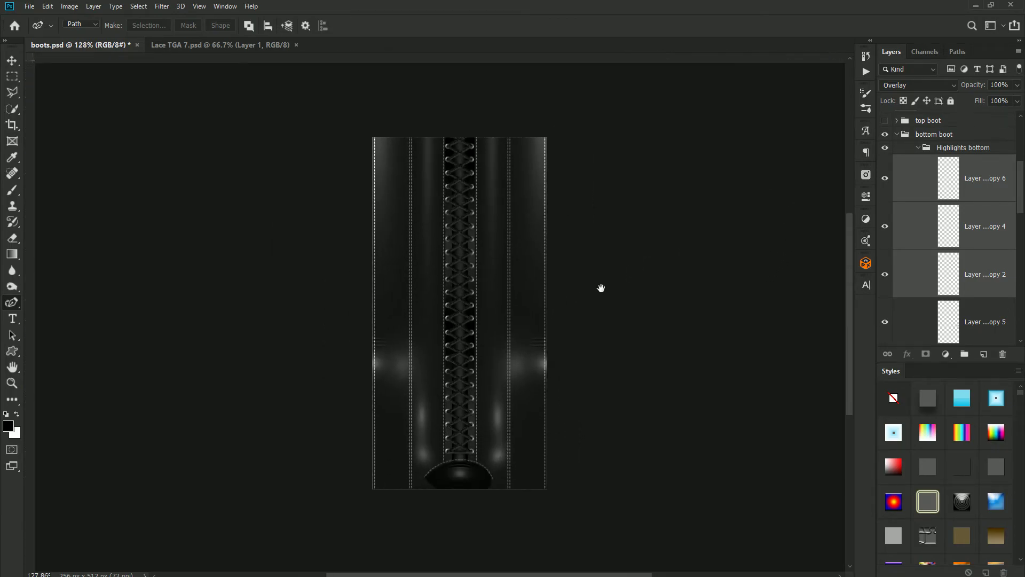
pyautogui.click(1004, 355)
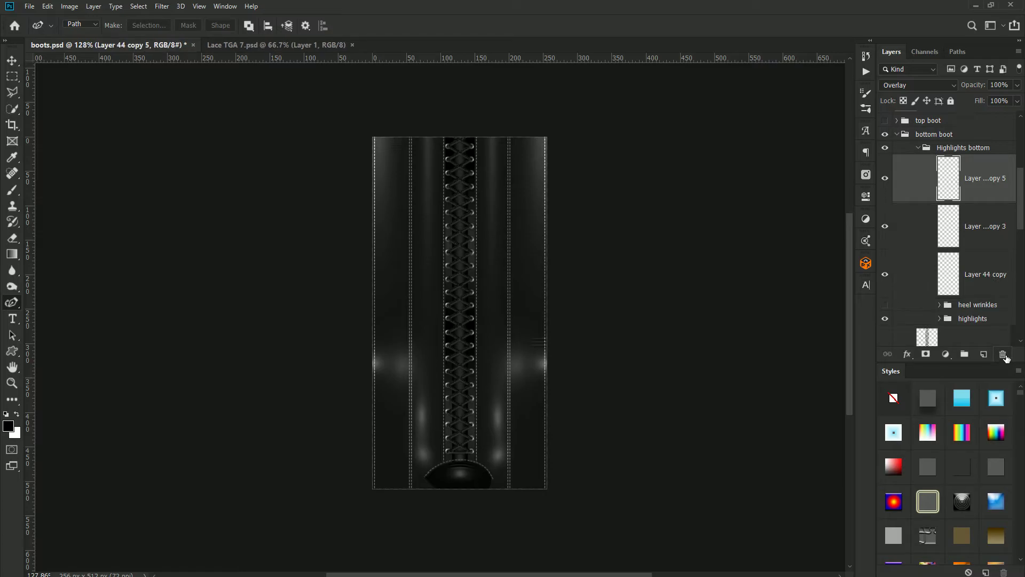
pyautogui.click(1004, 355)
pyautogui.click(1004, 355)
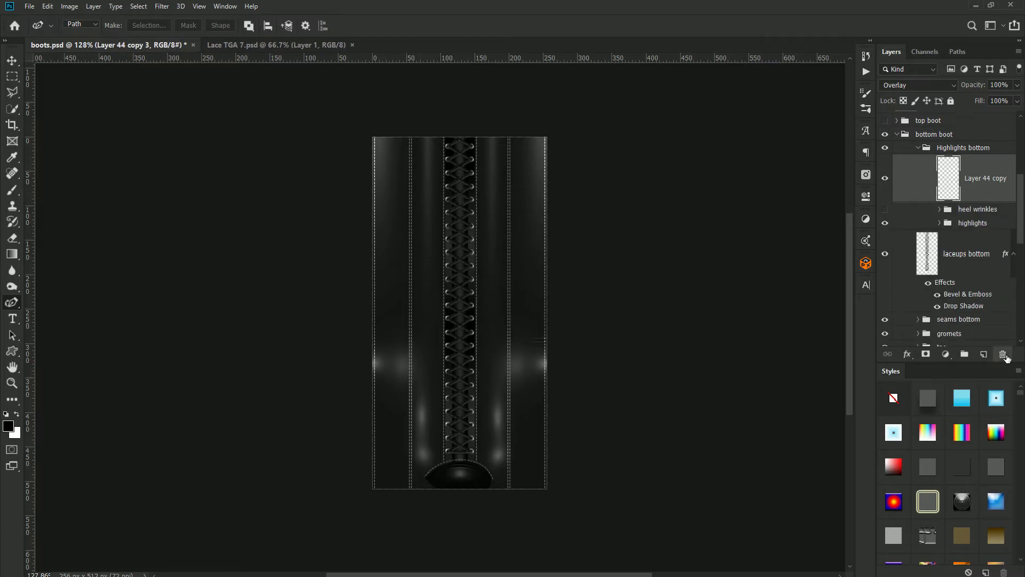
pyautogui.click(1004, 355)
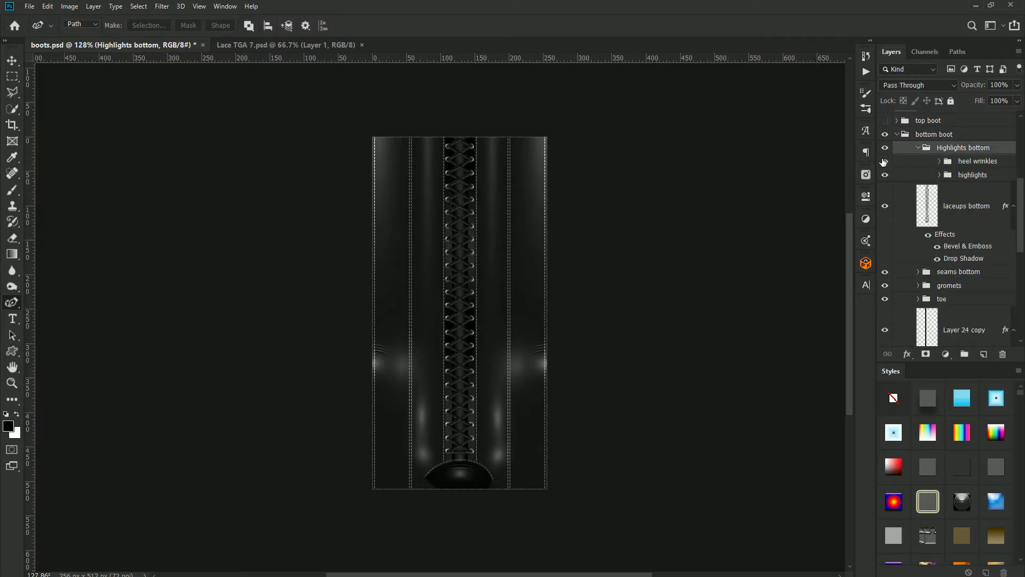
pyautogui.click(898, 134)
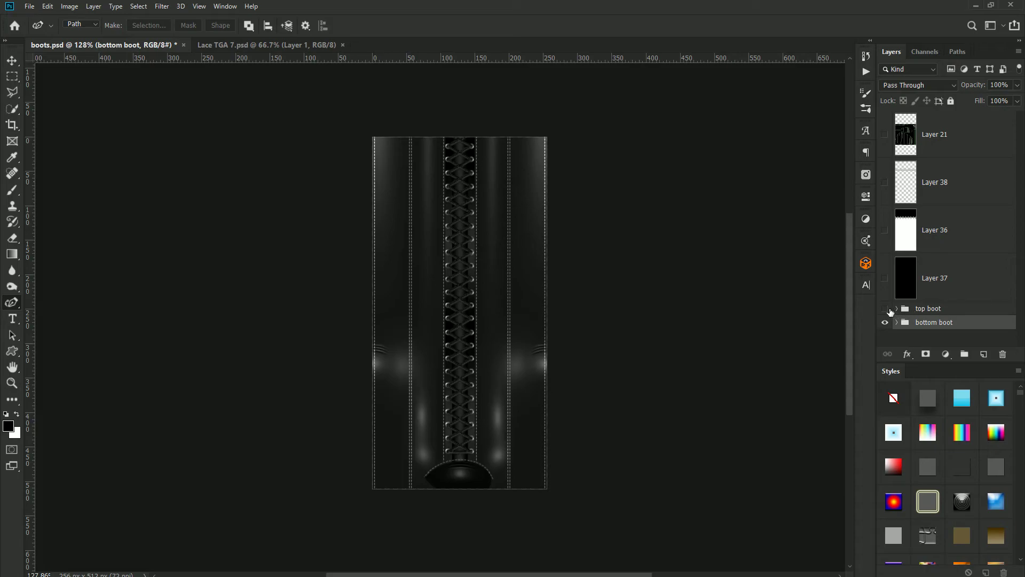
# Preview the top boot group and hide it again, and switch to the IMVU editor to inspect the finished boots on the avatar from all sides
pyautogui.click(885, 310)
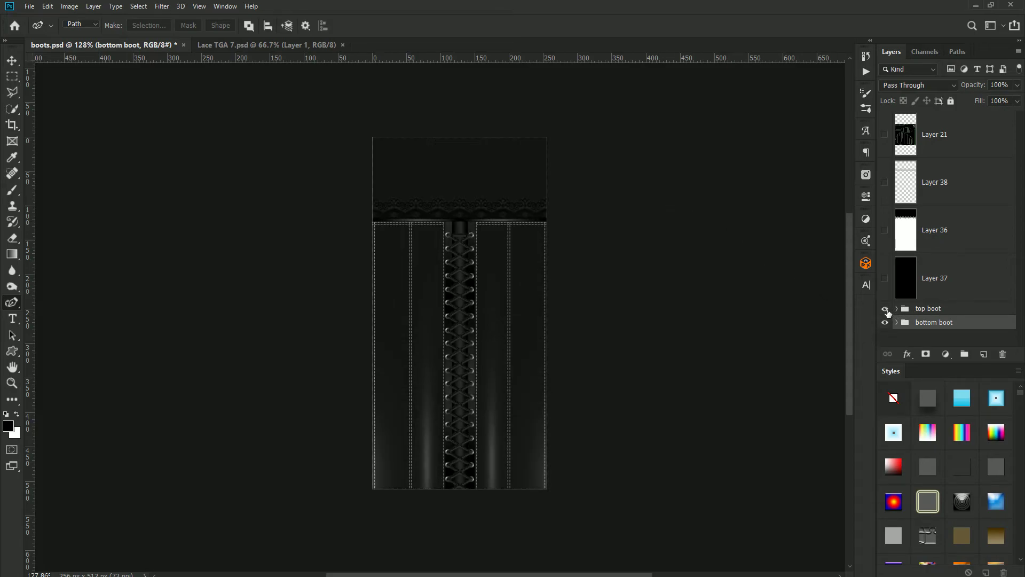
pyautogui.click(886, 309)
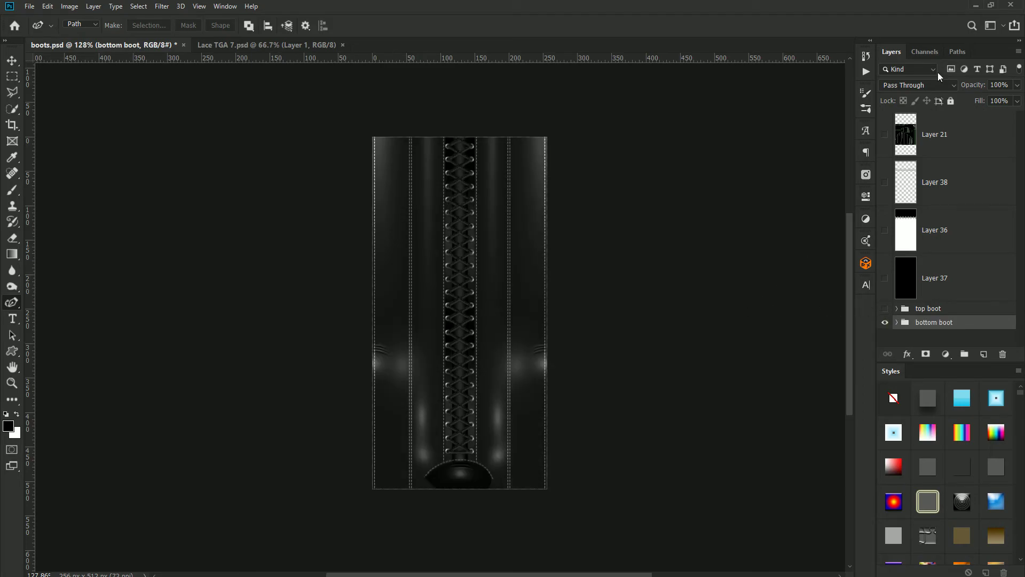
pyautogui.click(975, 5)
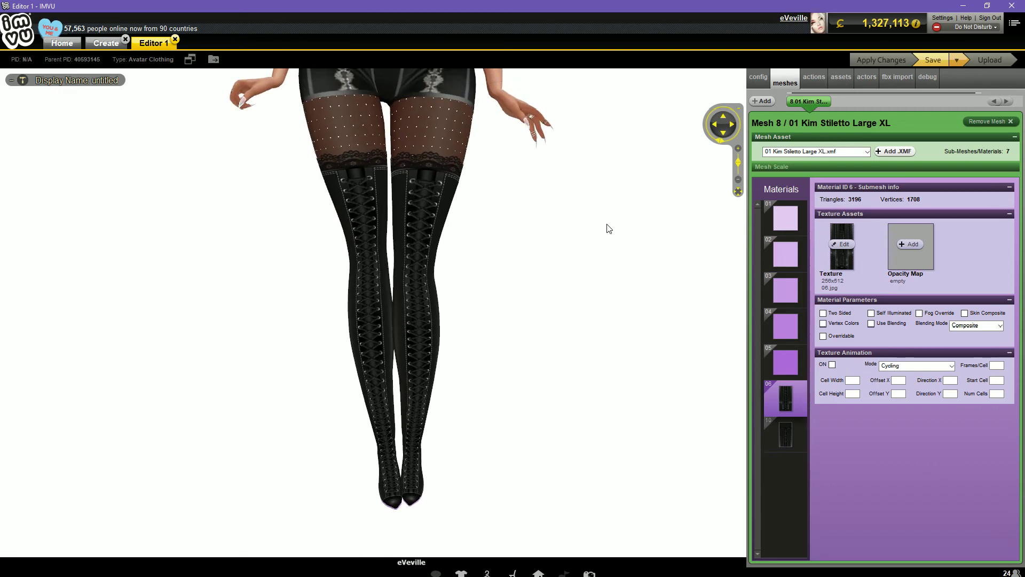
pyautogui.scroll(5, 609, 228)
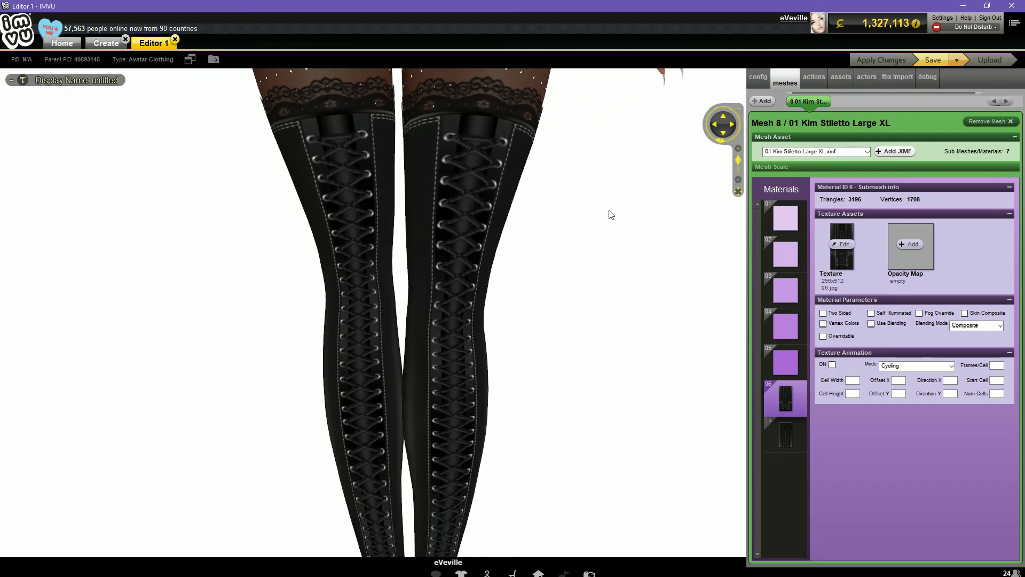
pyautogui.moveTo(608, 209); pyautogui.dragTo(403, 186)
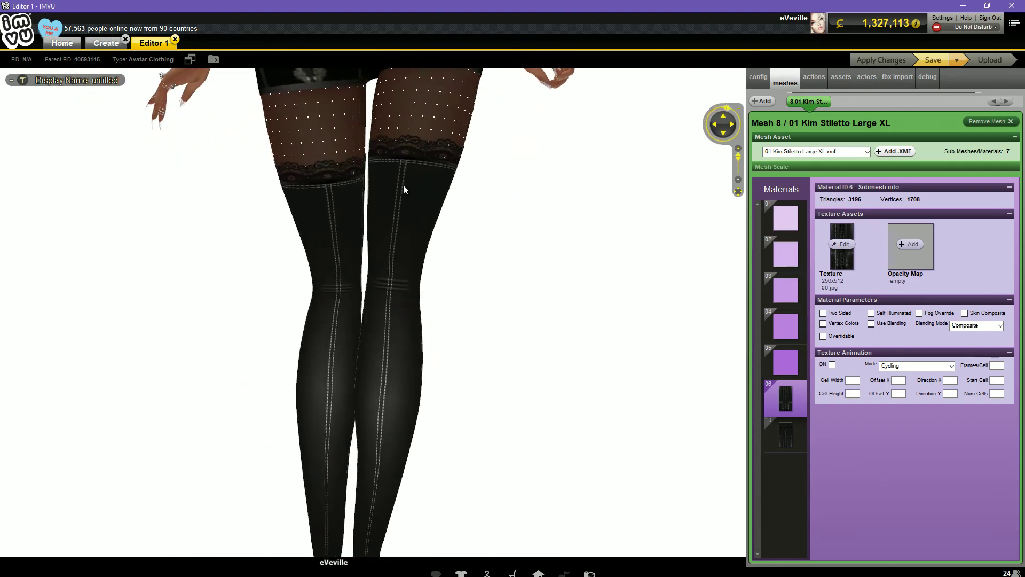
pyautogui.moveTo(572, 257); pyautogui.dragTo(585, 194)
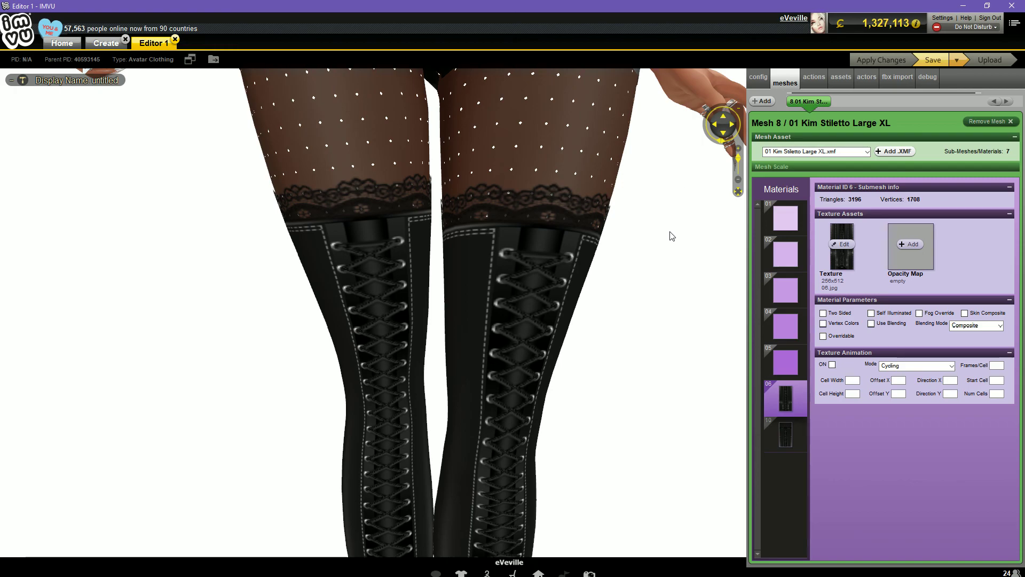
pyautogui.scroll(-5, 661, 219)
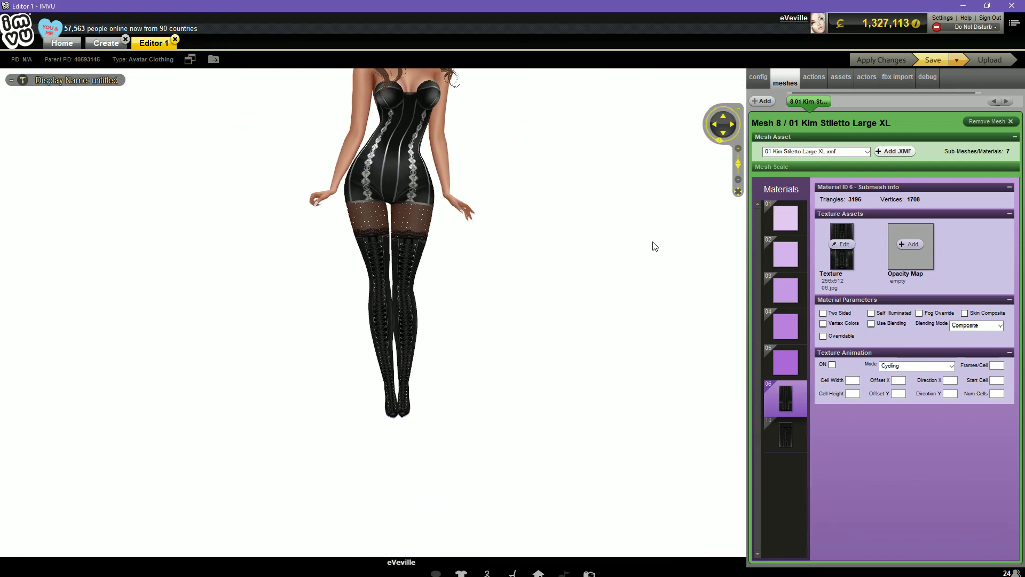
pyautogui.scroll(3, 653, 243)
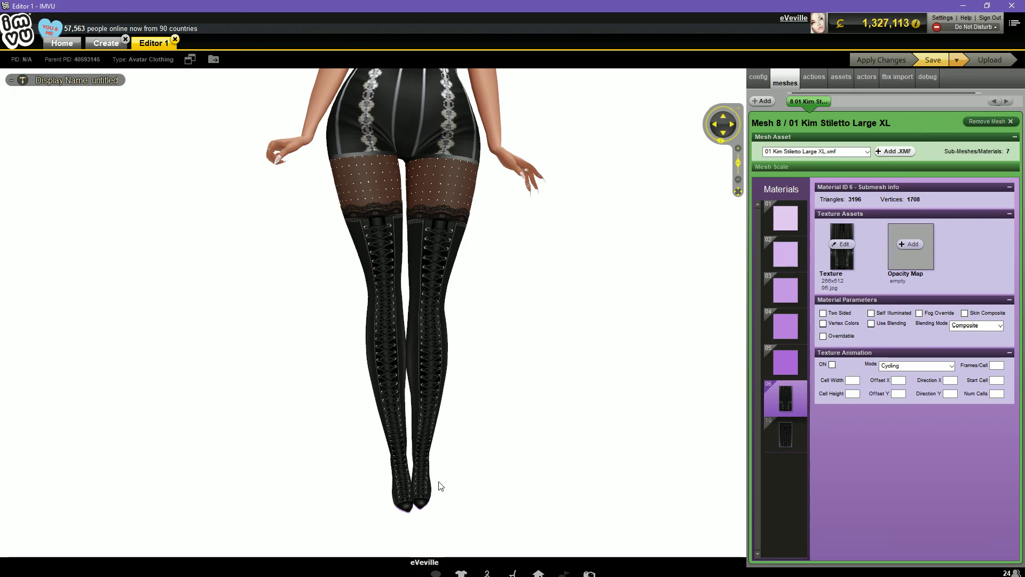